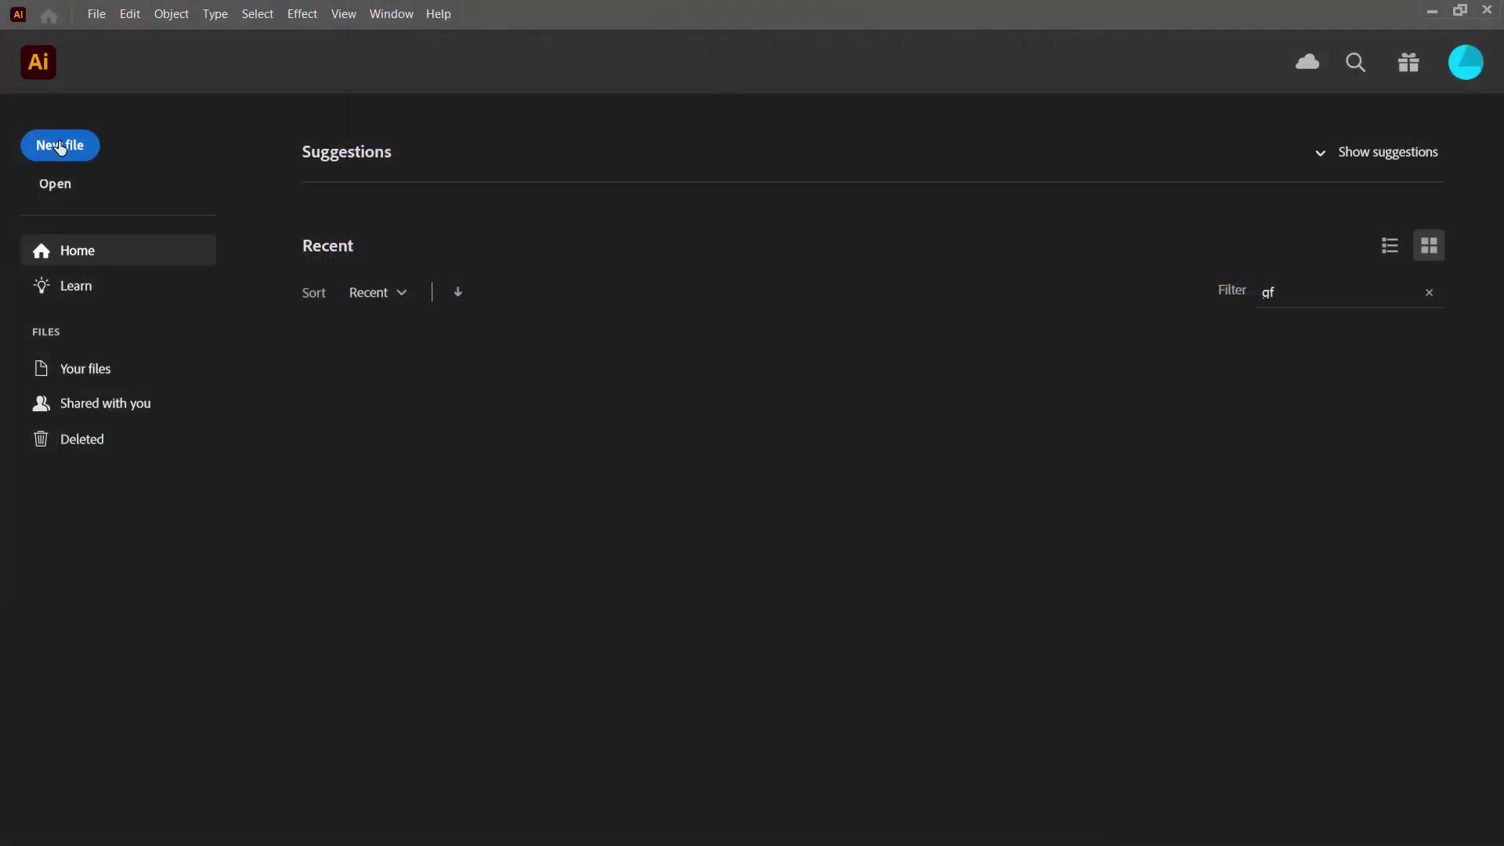
- Create a new 1920 x 1080 px Web document in RGB Color and collapse the open Gradient panel
{"action": "left_click", "coordinate": [60, 146]}
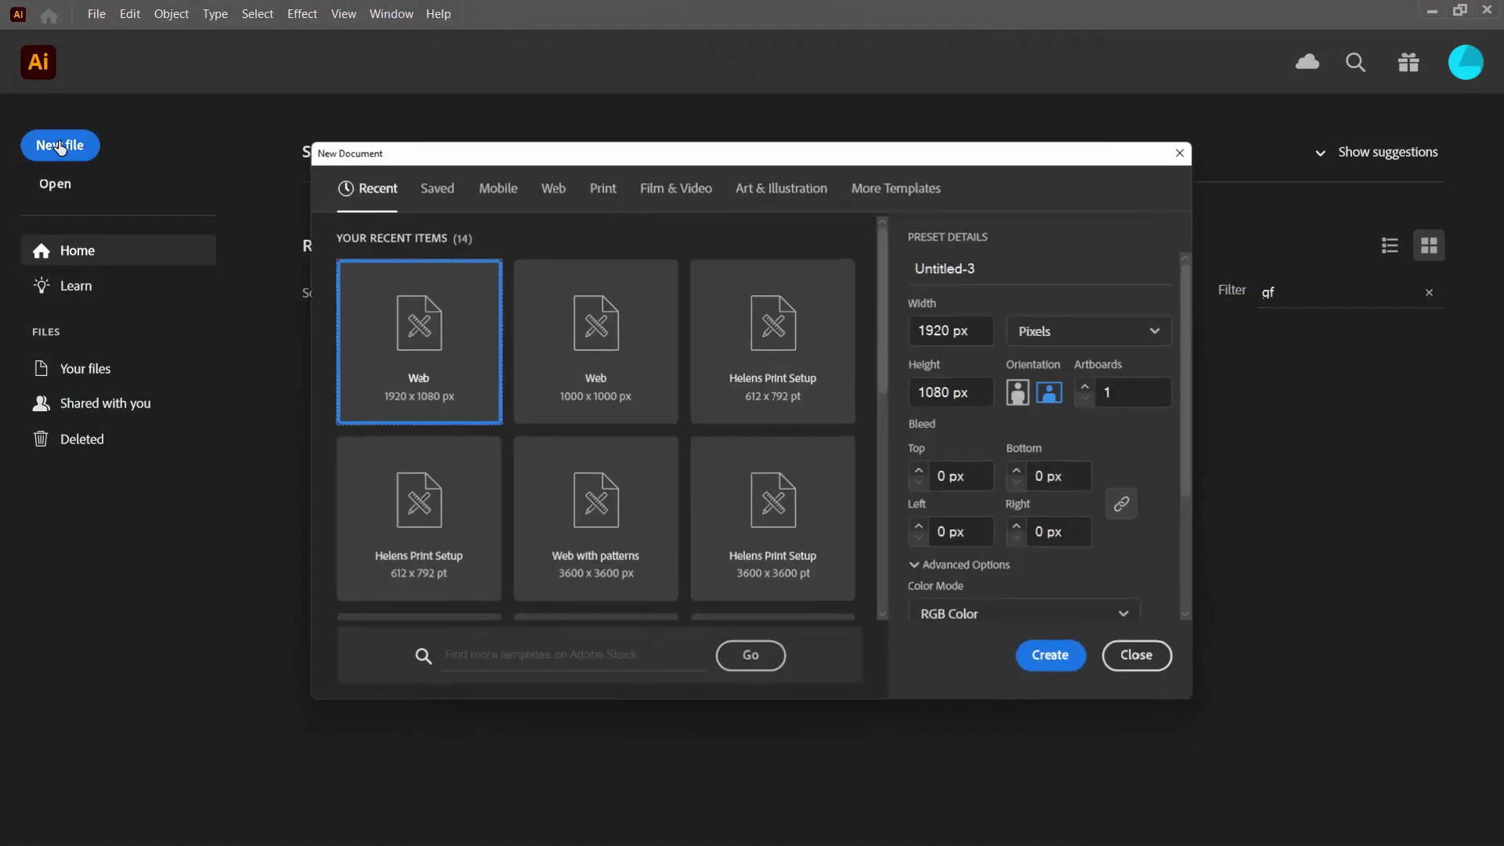
{"action": "left_click", "coordinate": [1046, 660]}
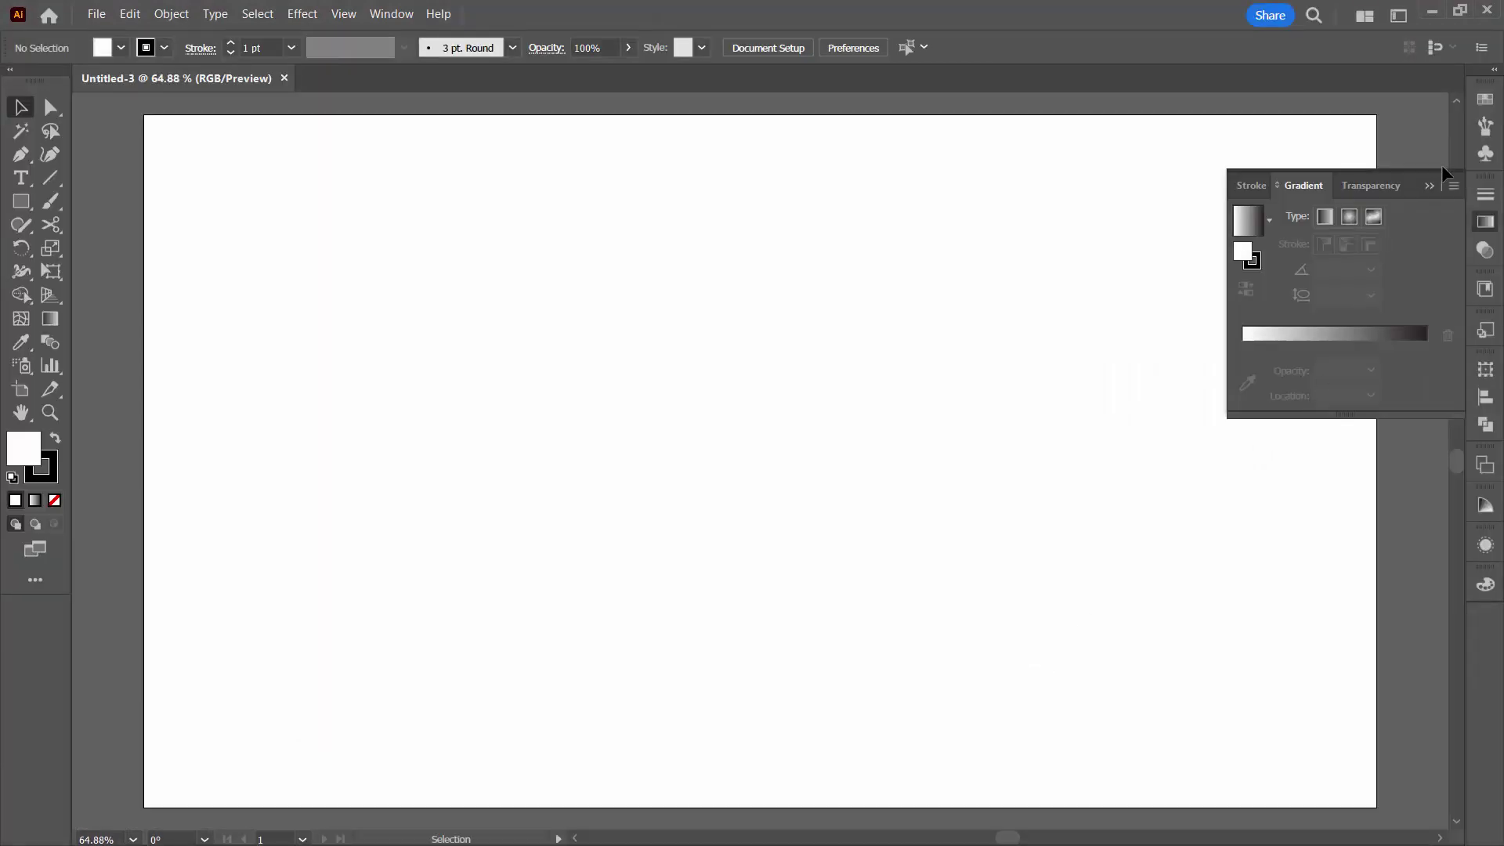
{"action": "left_click", "coordinate": [1429, 186]}
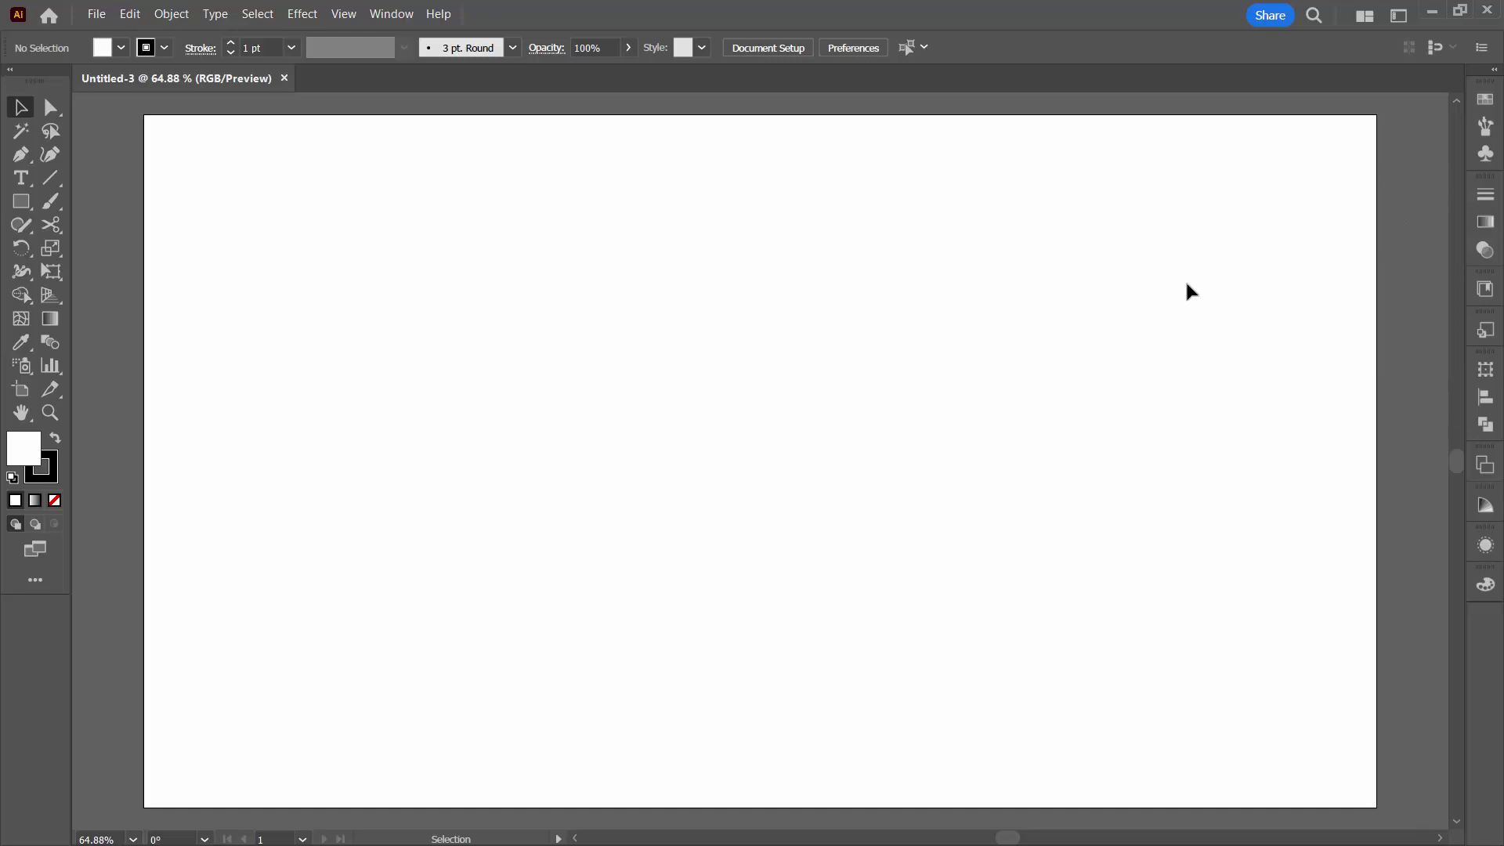
- Draw a horizontal black line across the artboard's upper half, give it a 61 pt stroke and extend its left end
{"action": "left_click", "coordinate": [55, 183]}
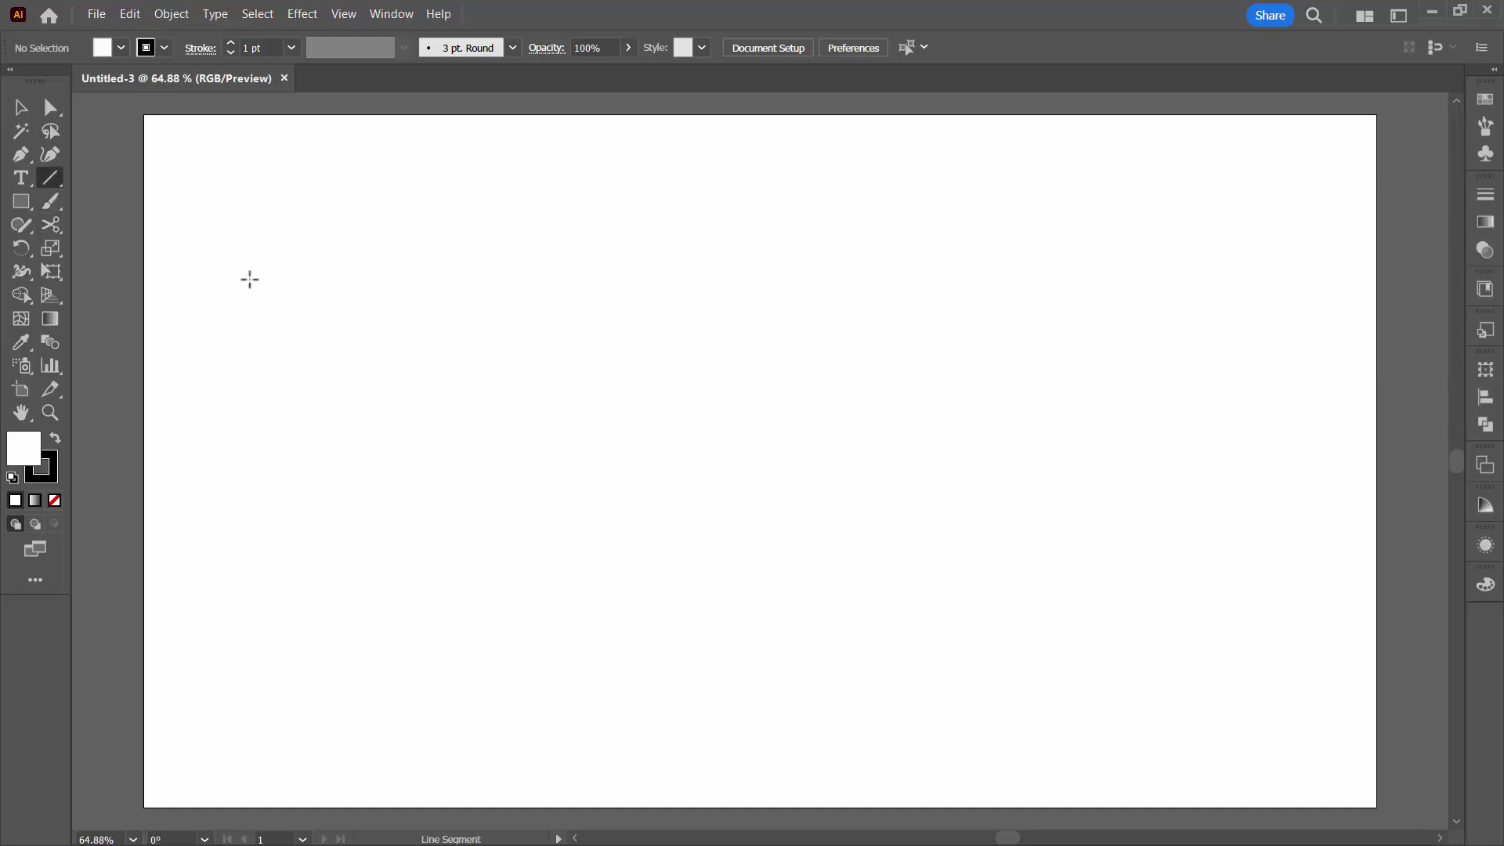
{"action": "left_click_drag", "start_coordinate": [457, 348], "coordinate": [905, 366]}
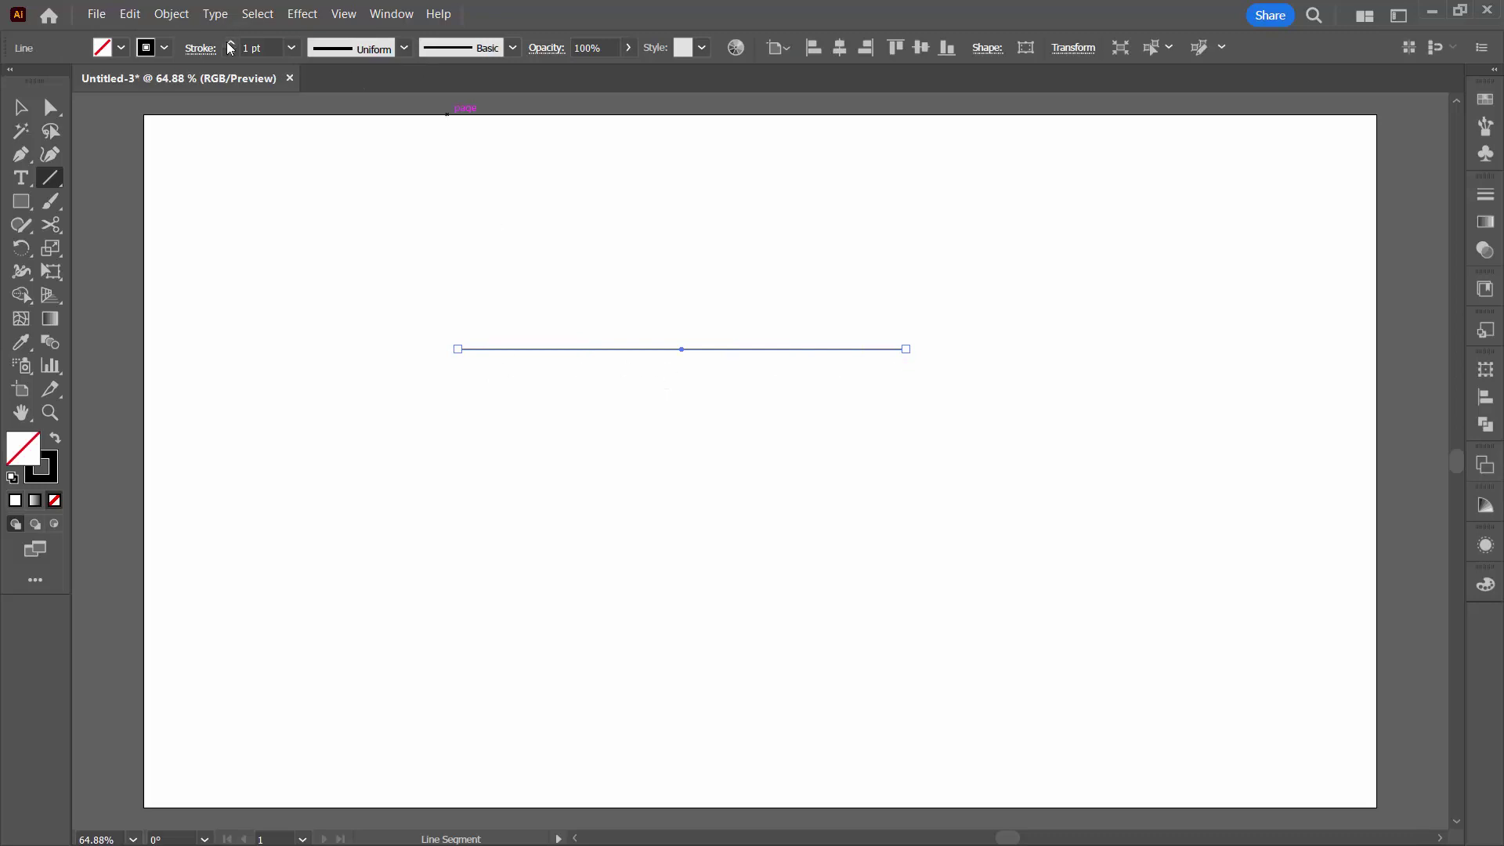
{"action": "left_click_drag", "start_coordinate": [231, 45], "coordinate": [235, 50]}
{"action": "left_click_drag", "start_coordinate": [459, 349], "coordinate": [266, 349]}
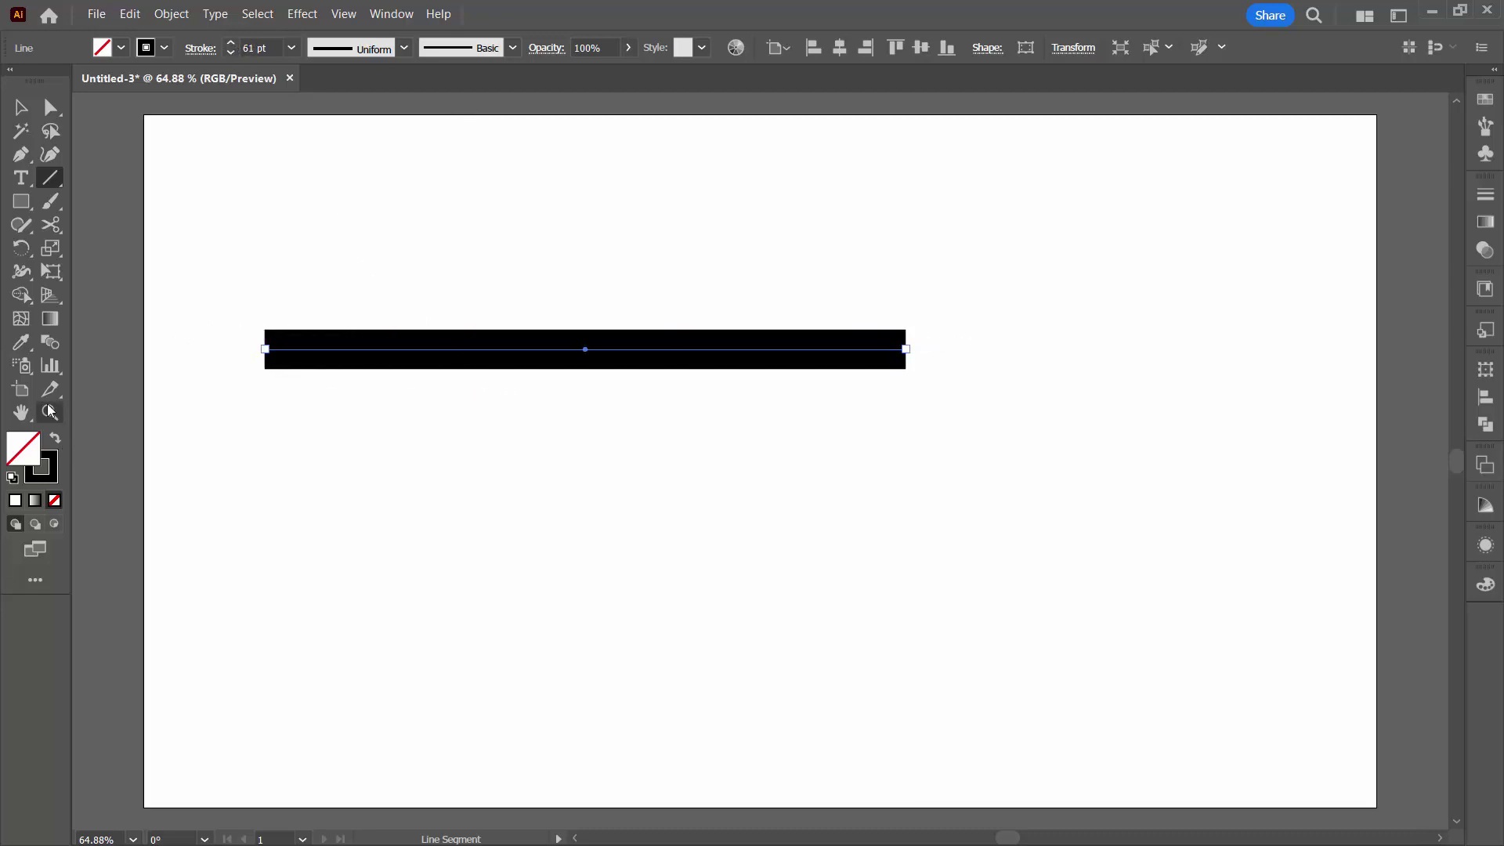
- Apply a Zig Zag effect to the line with absolute size 30 px, 4 ridges per segment and smooth points
{"action": "left_click", "coordinate": [302, 14]}
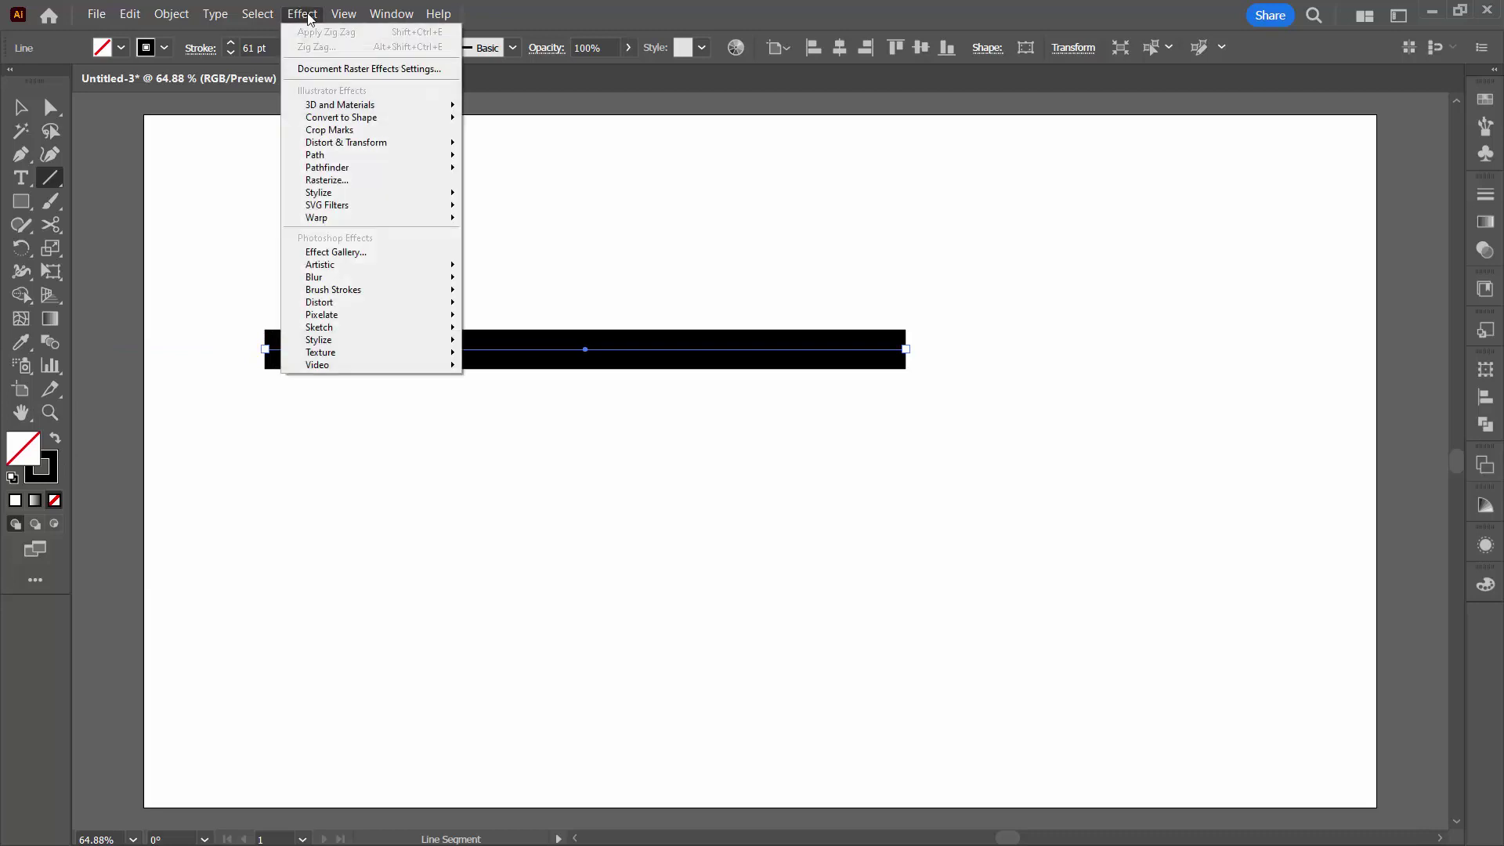
{"action": "mouse_move", "coordinate": [384, 142]}
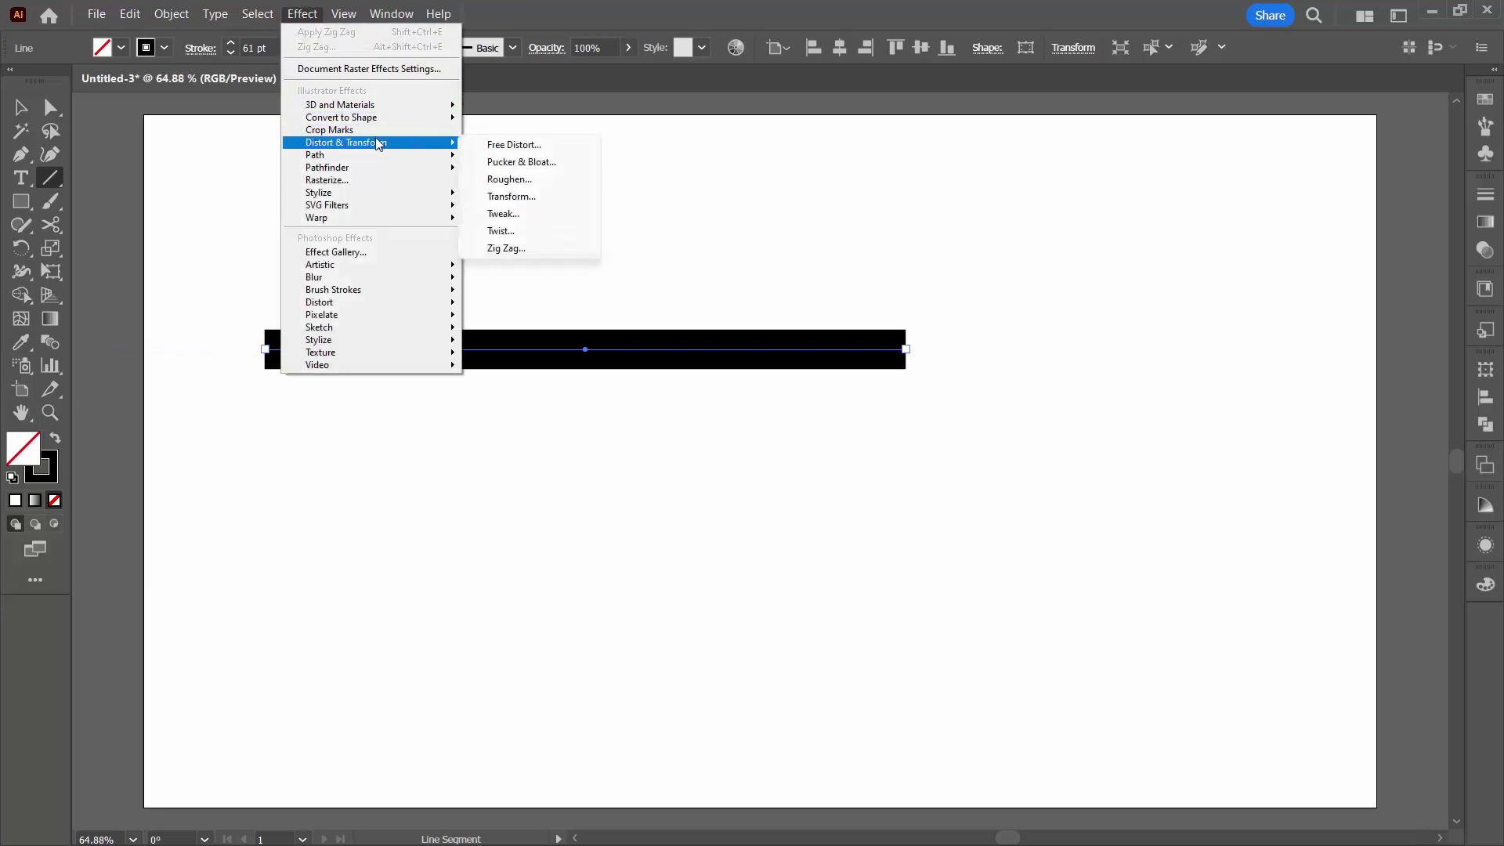
{"action": "left_click", "coordinate": [564, 249]}
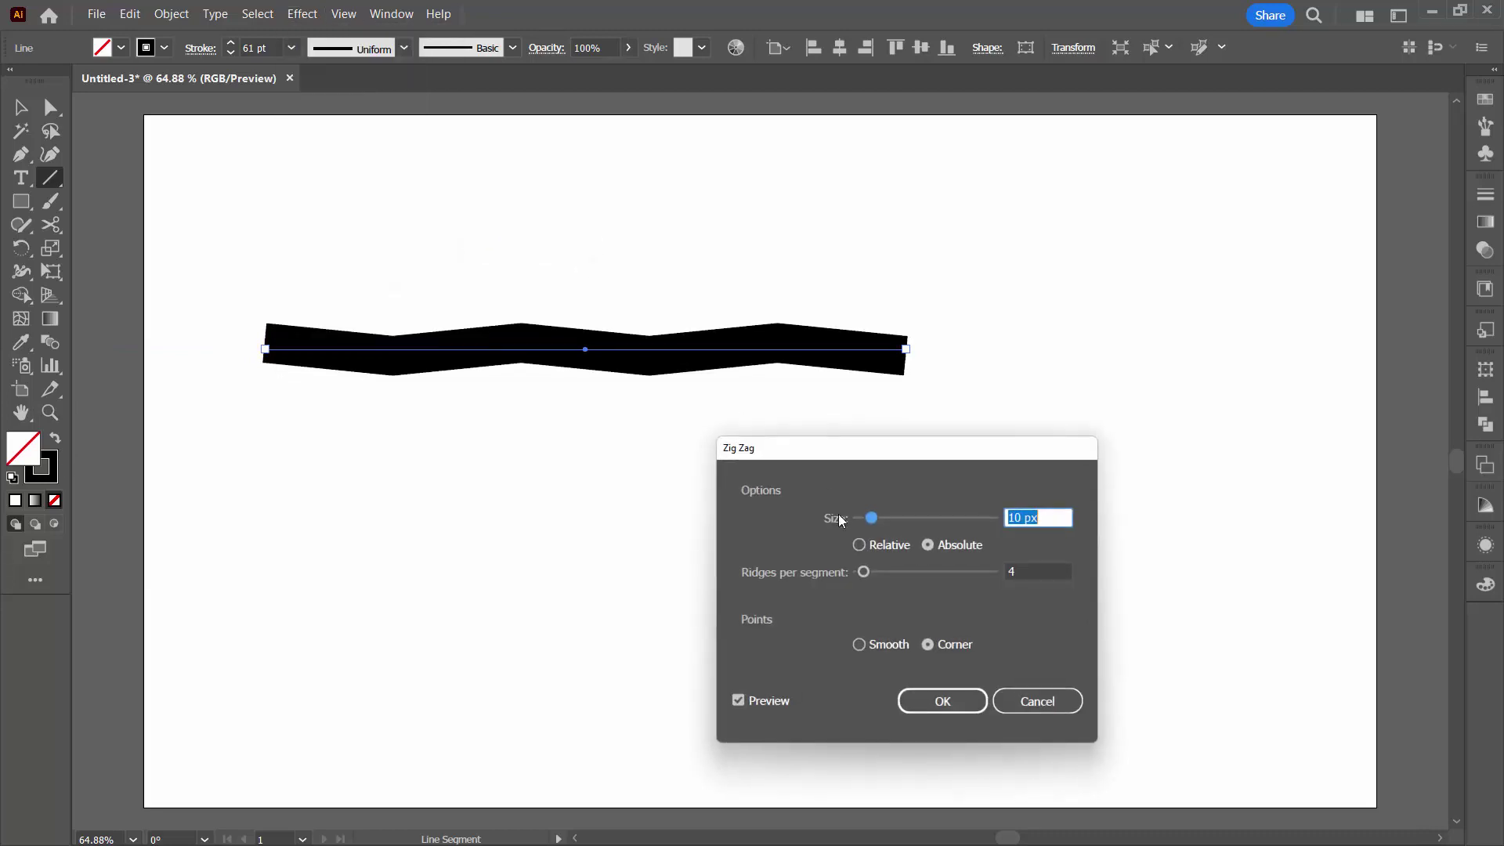
{"action": "left_click", "coordinate": [859, 645]}
{"action": "left_click_drag", "start_coordinate": [876, 519], "coordinate": [897, 520]}
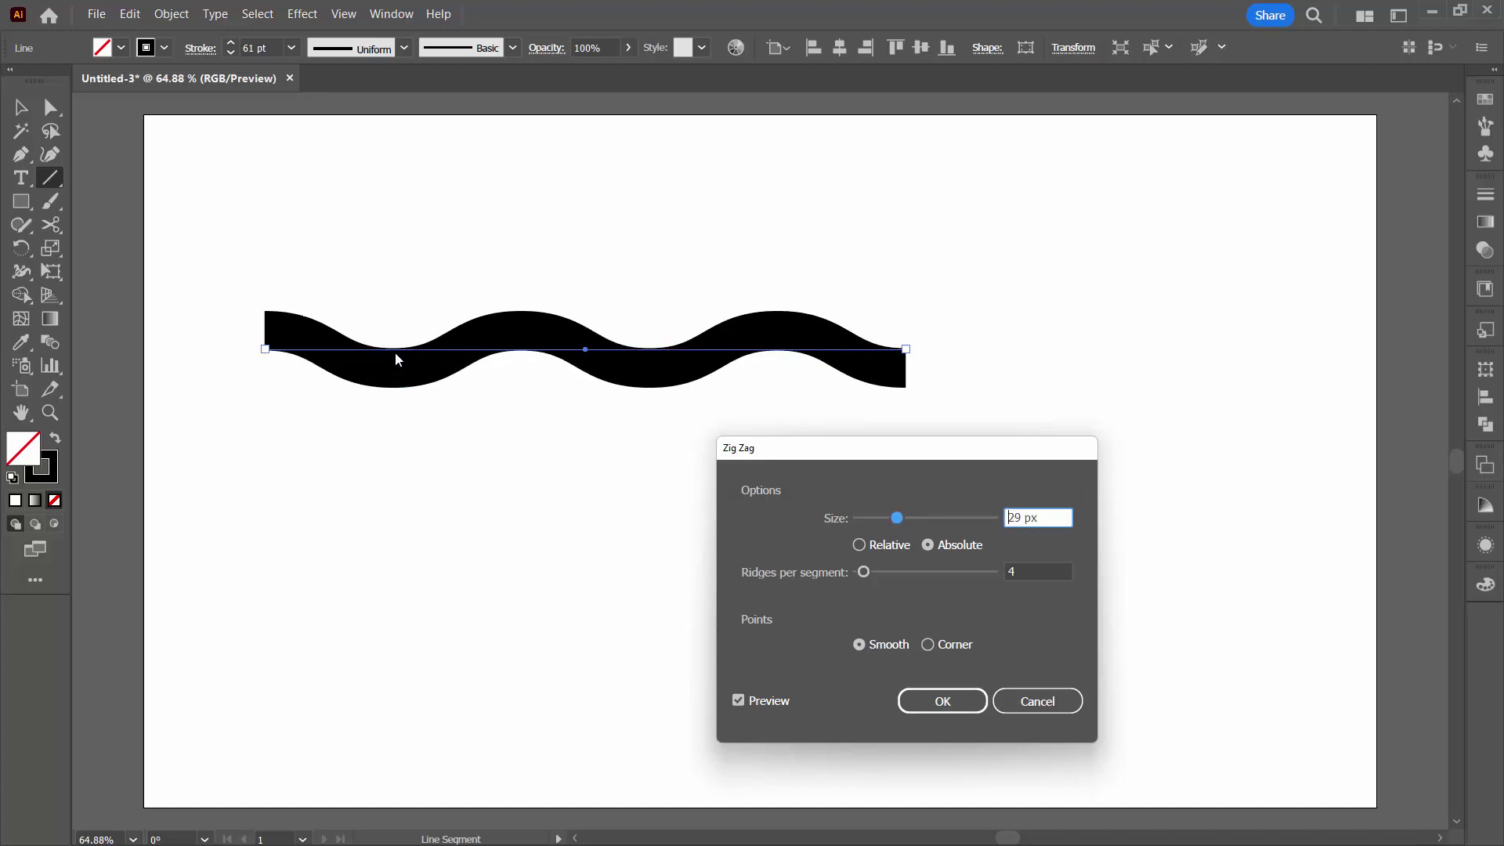
{"action": "left_click_drag", "start_coordinate": [897, 521], "coordinate": [902, 524]}
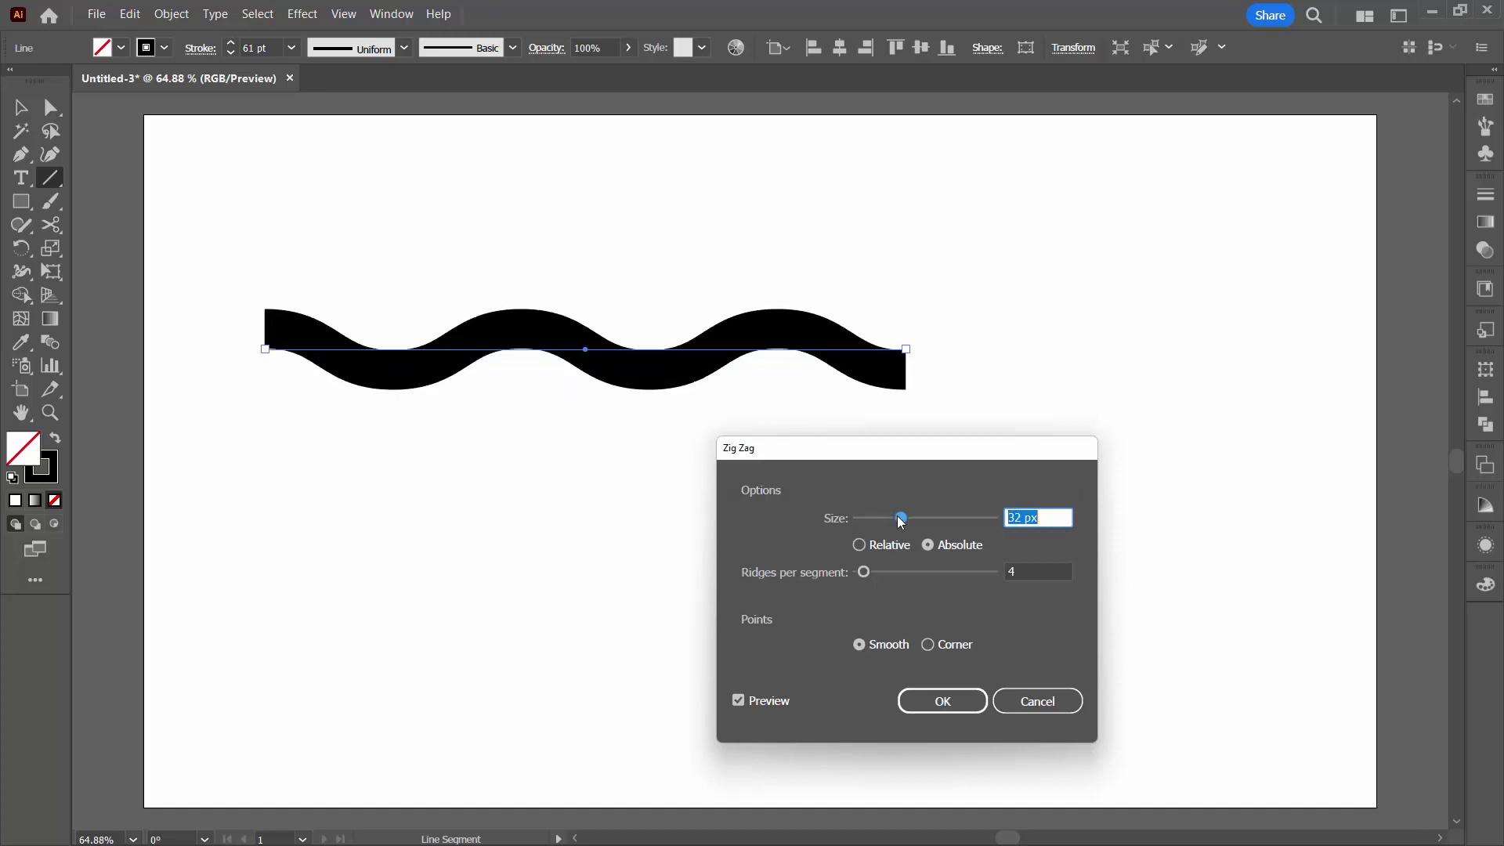
{"action": "left_click_drag", "start_coordinate": [900, 518], "coordinate": [898, 519]}
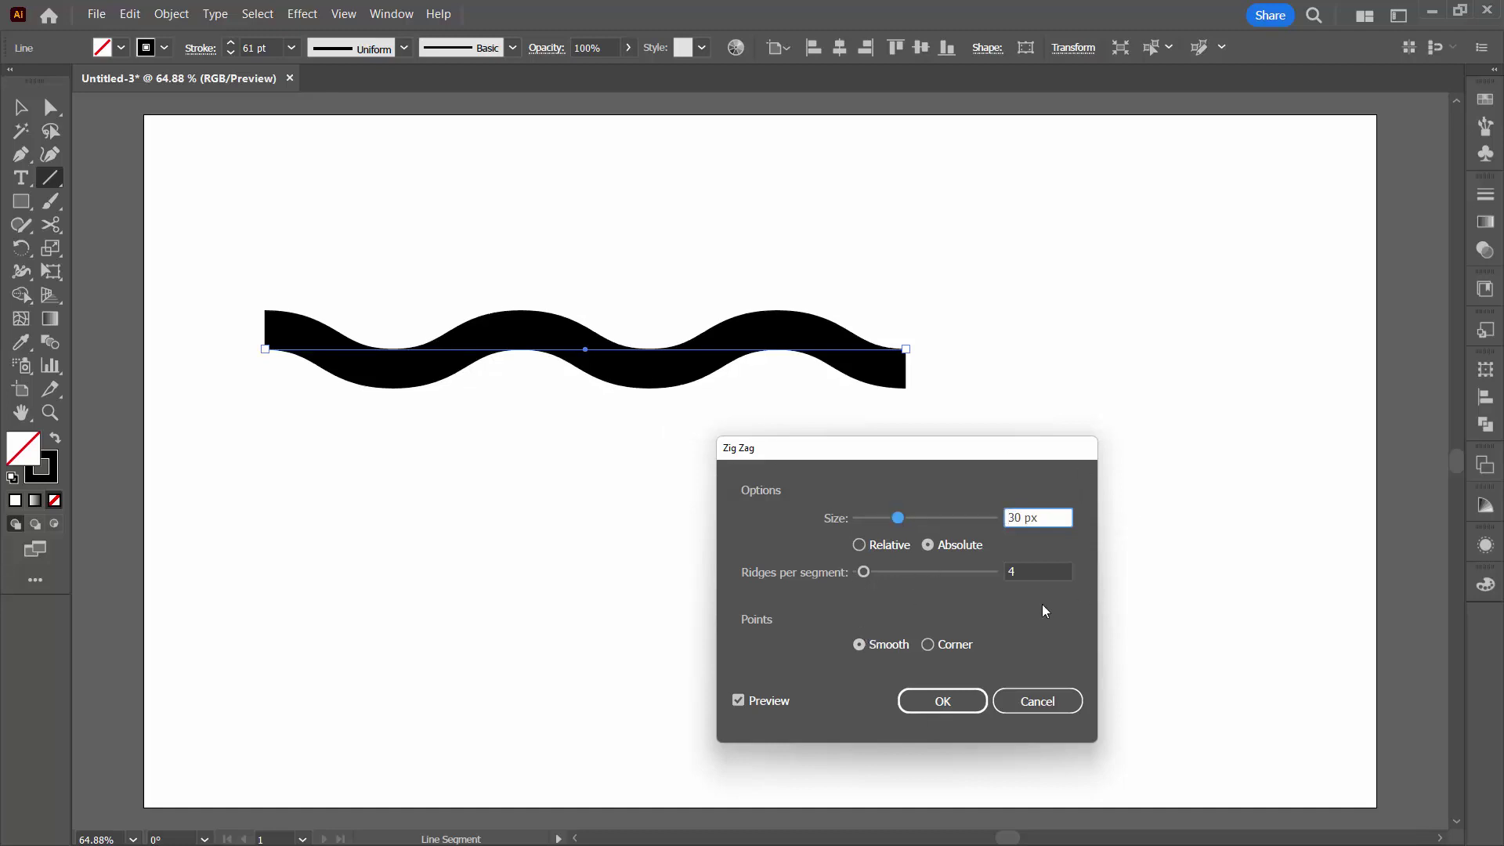
{"action": "left_click", "coordinate": [944, 702]}
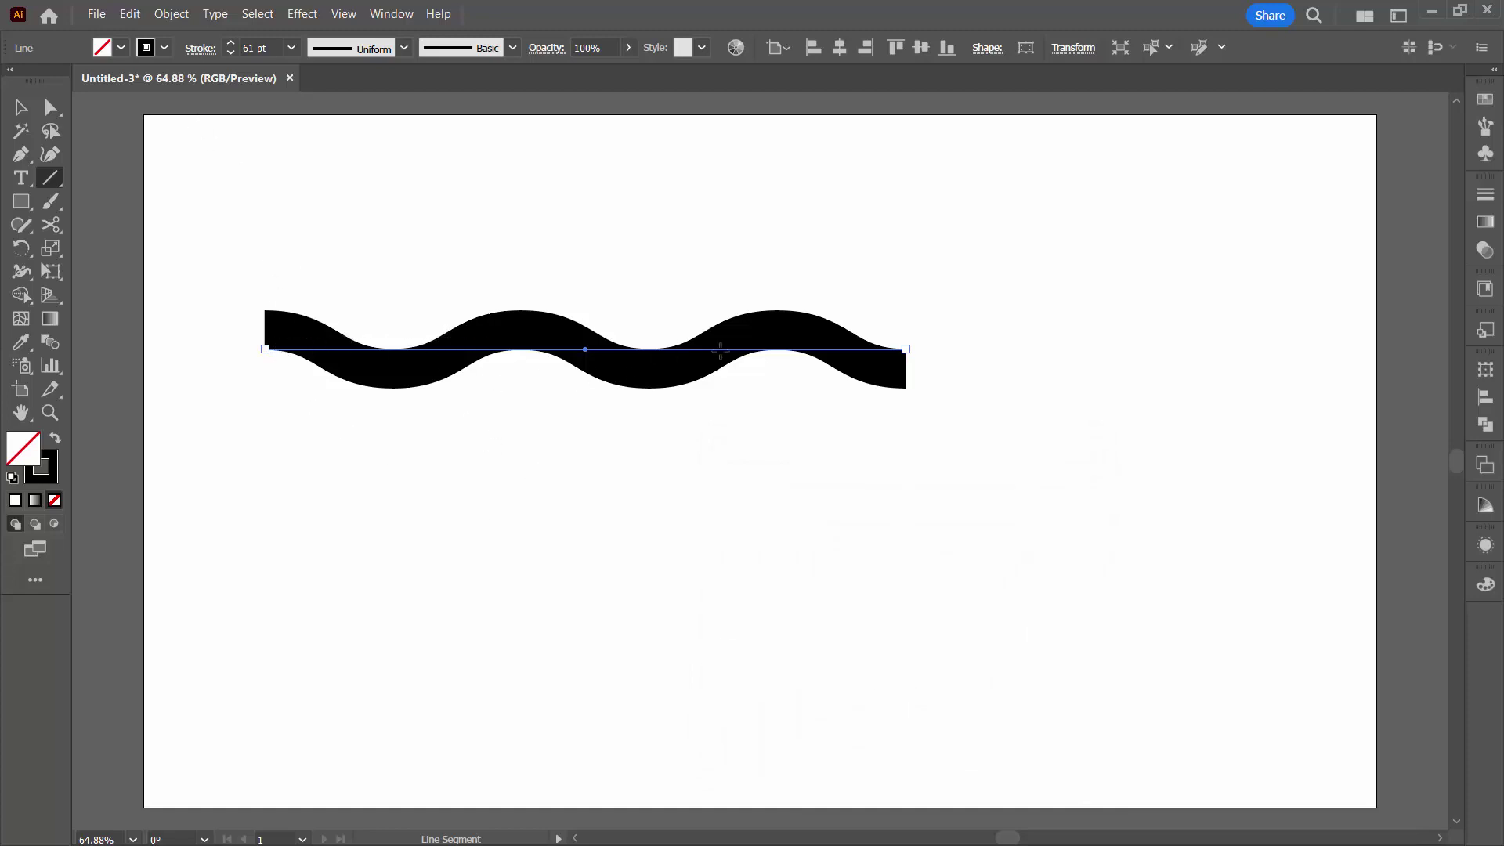
- Expand the appearance of the wavy line into an editable path and deselect it
{"action": "left_click", "coordinate": [172, 14]}
{"action": "left_click", "coordinate": [246, 235]}
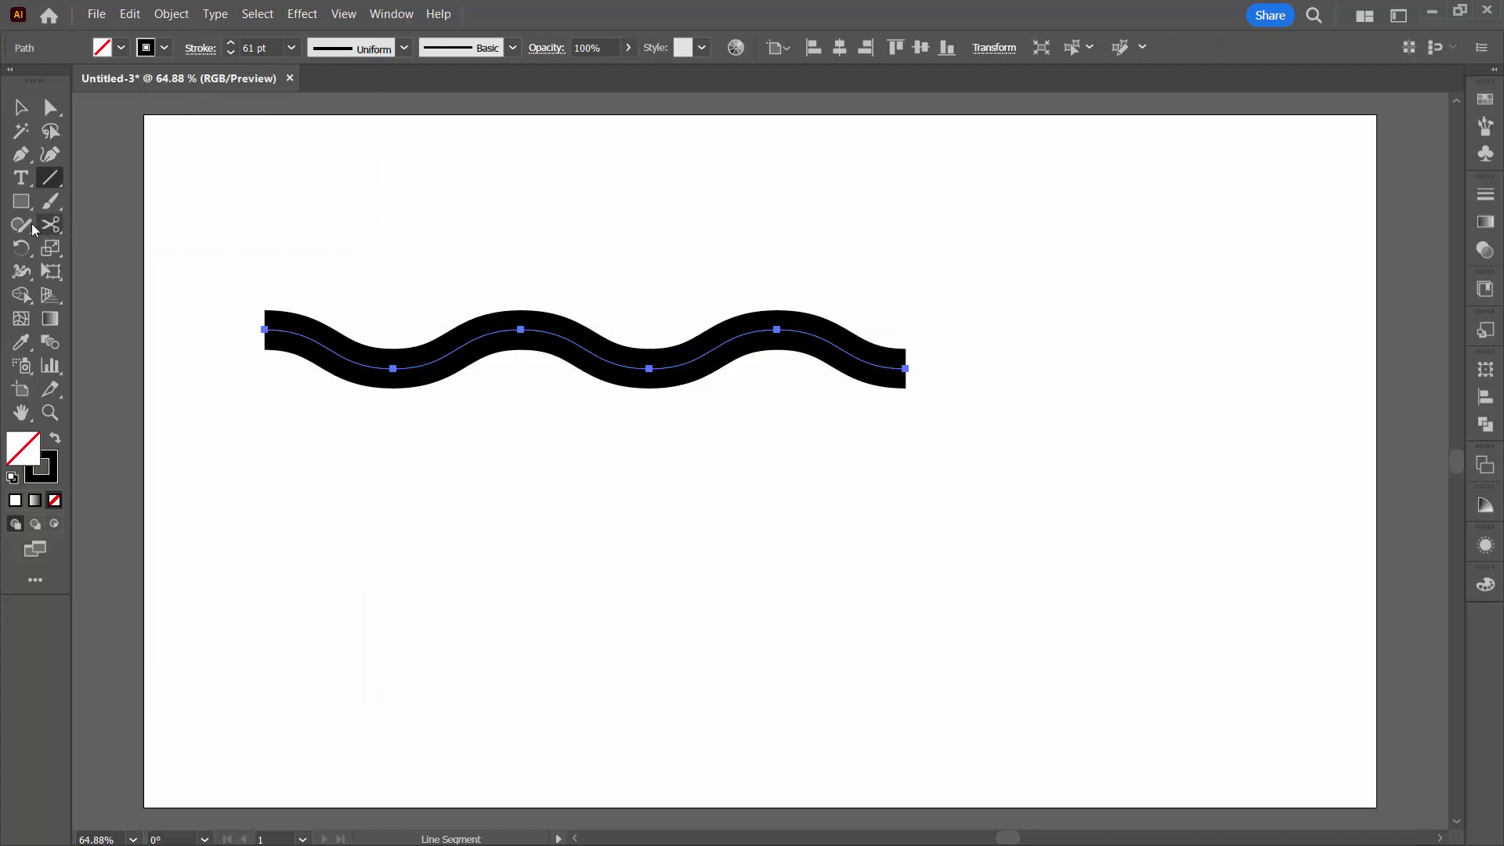
{"action": "left_click_drag", "start_coordinate": [49, 112], "coordinate": [117, 103]}
{"action": "left_click", "coordinate": [419, 296]}
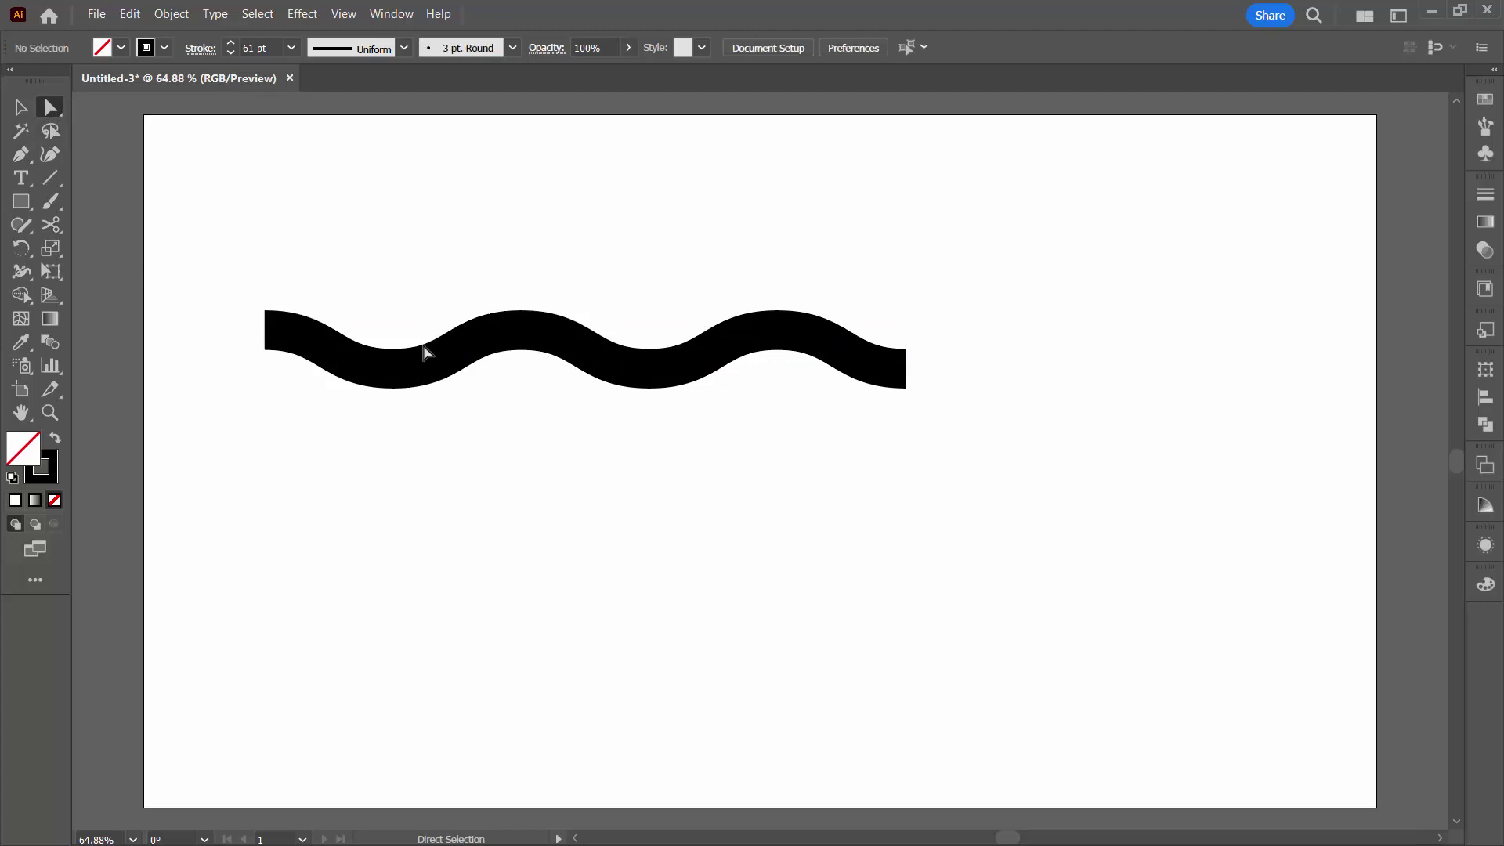
- Cut the wavy path with the Scissors tool at the anchor points of its two full troughs
{"action": "left_click", "coordinate": [393, 368]}
{"action": "left_click", "coordinate": [393, 370]}
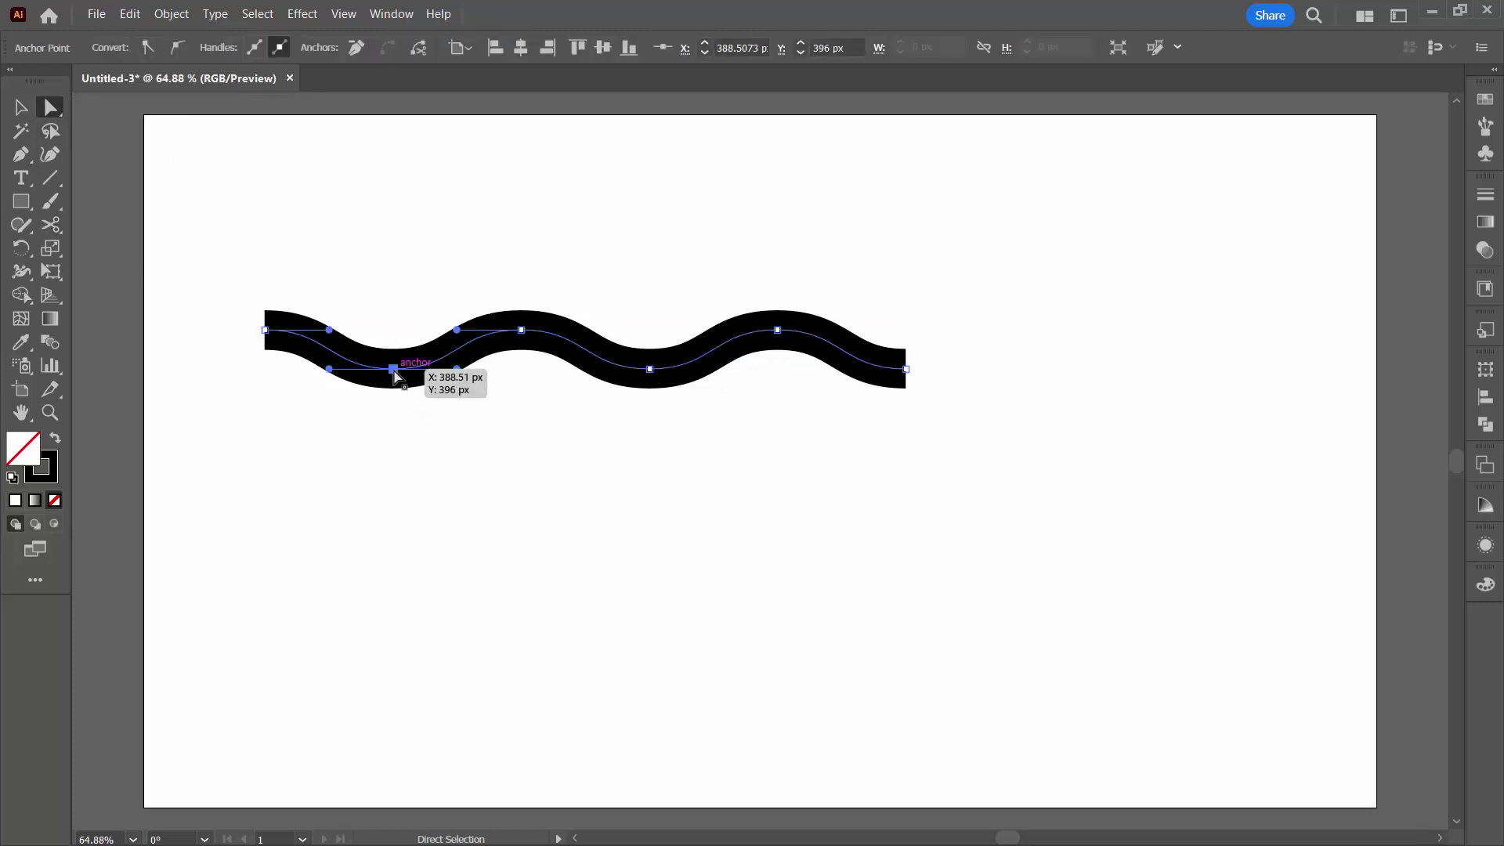
{"action": "left_click", "coordinate": [51, 227]}
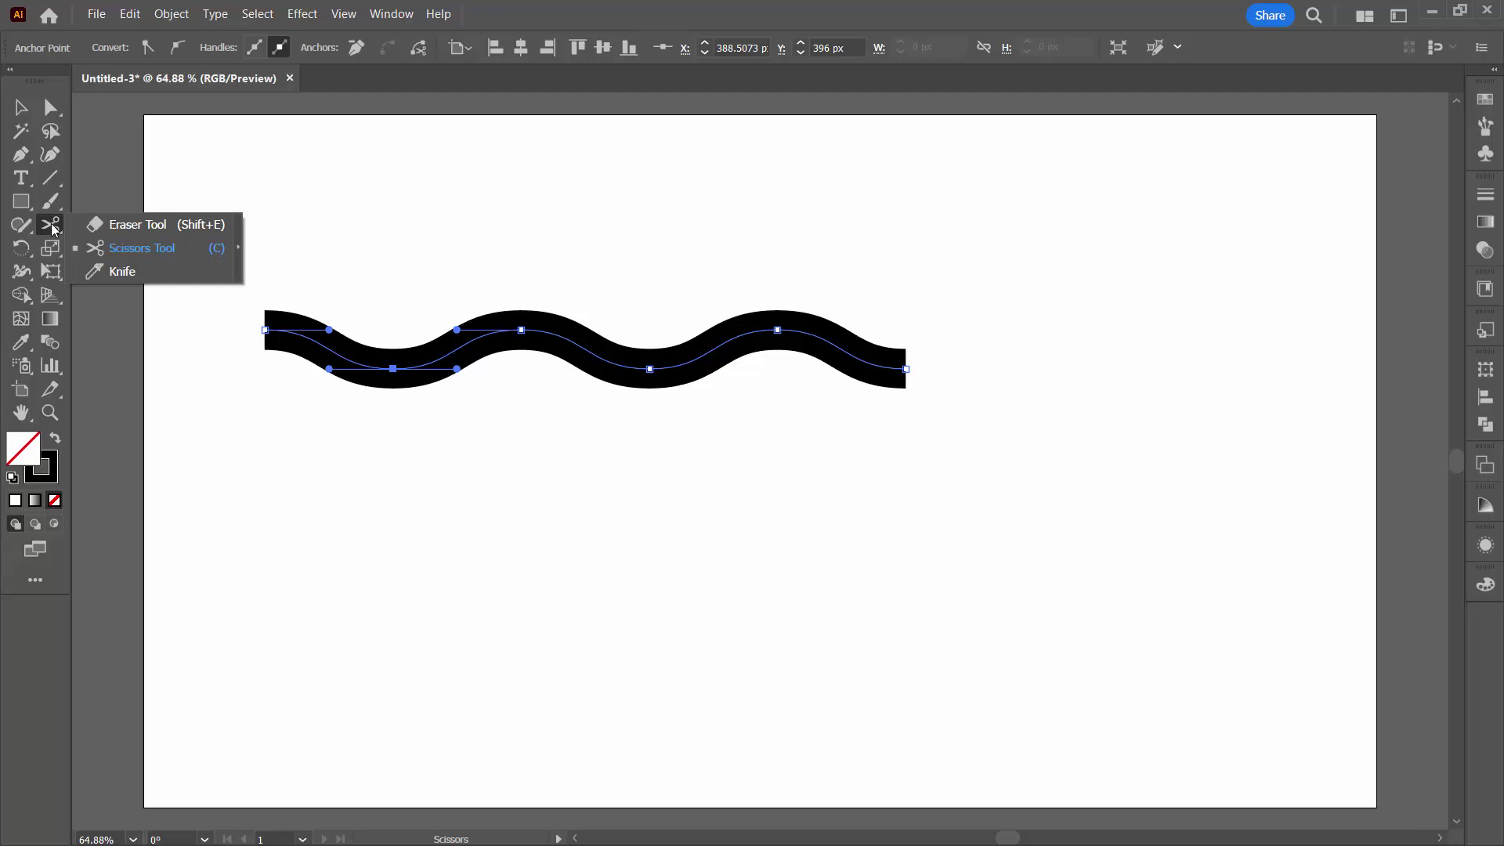
{"action": "left_click", "coordinate": [101, 249]}
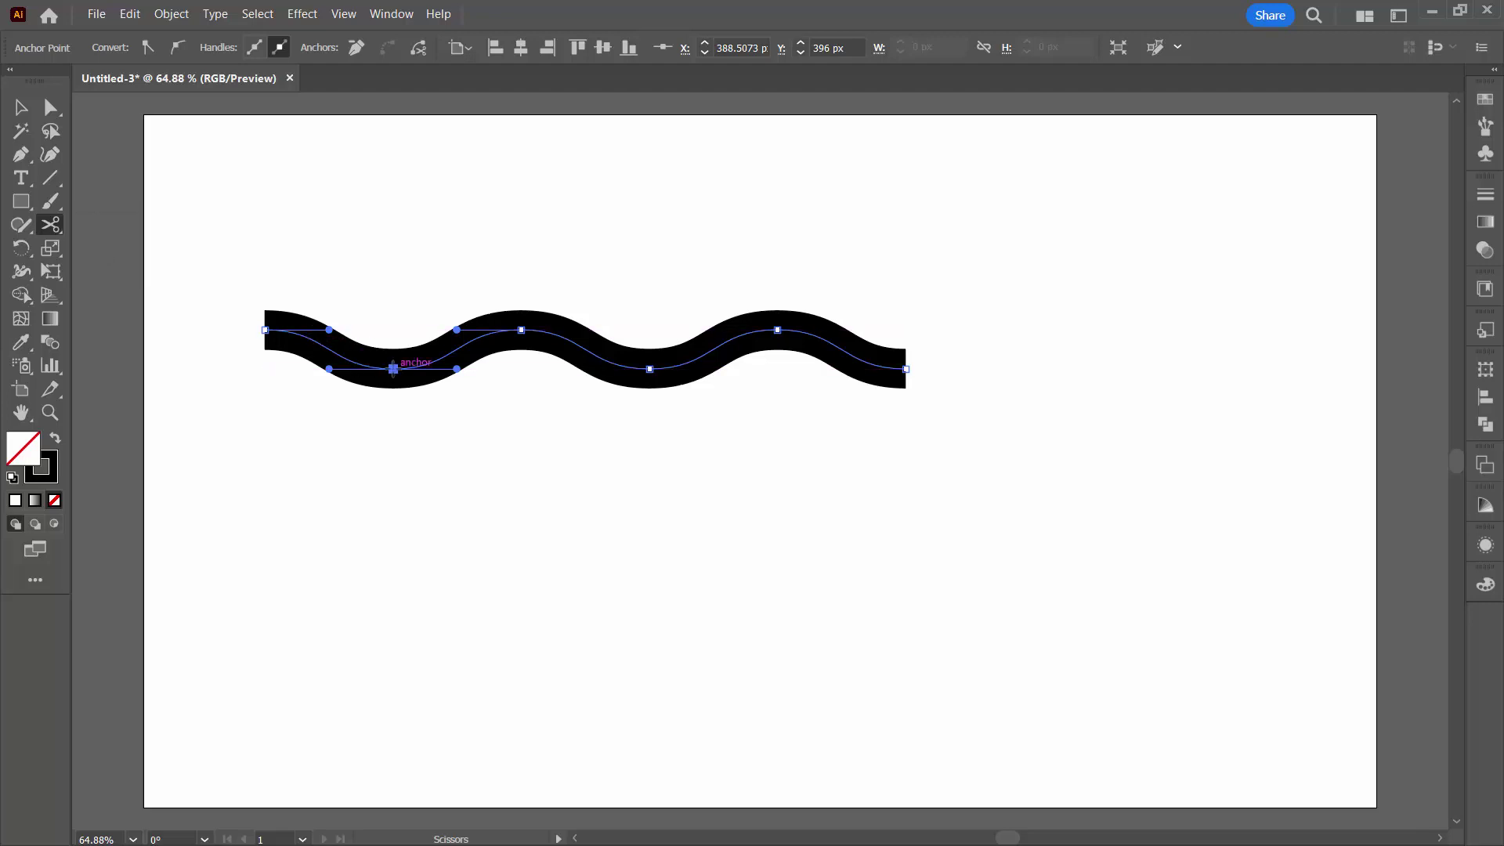
{"action": "left_click", "coordinate": [394, 368]}
{"action": "left_click", "coordinate": [649, 368]}
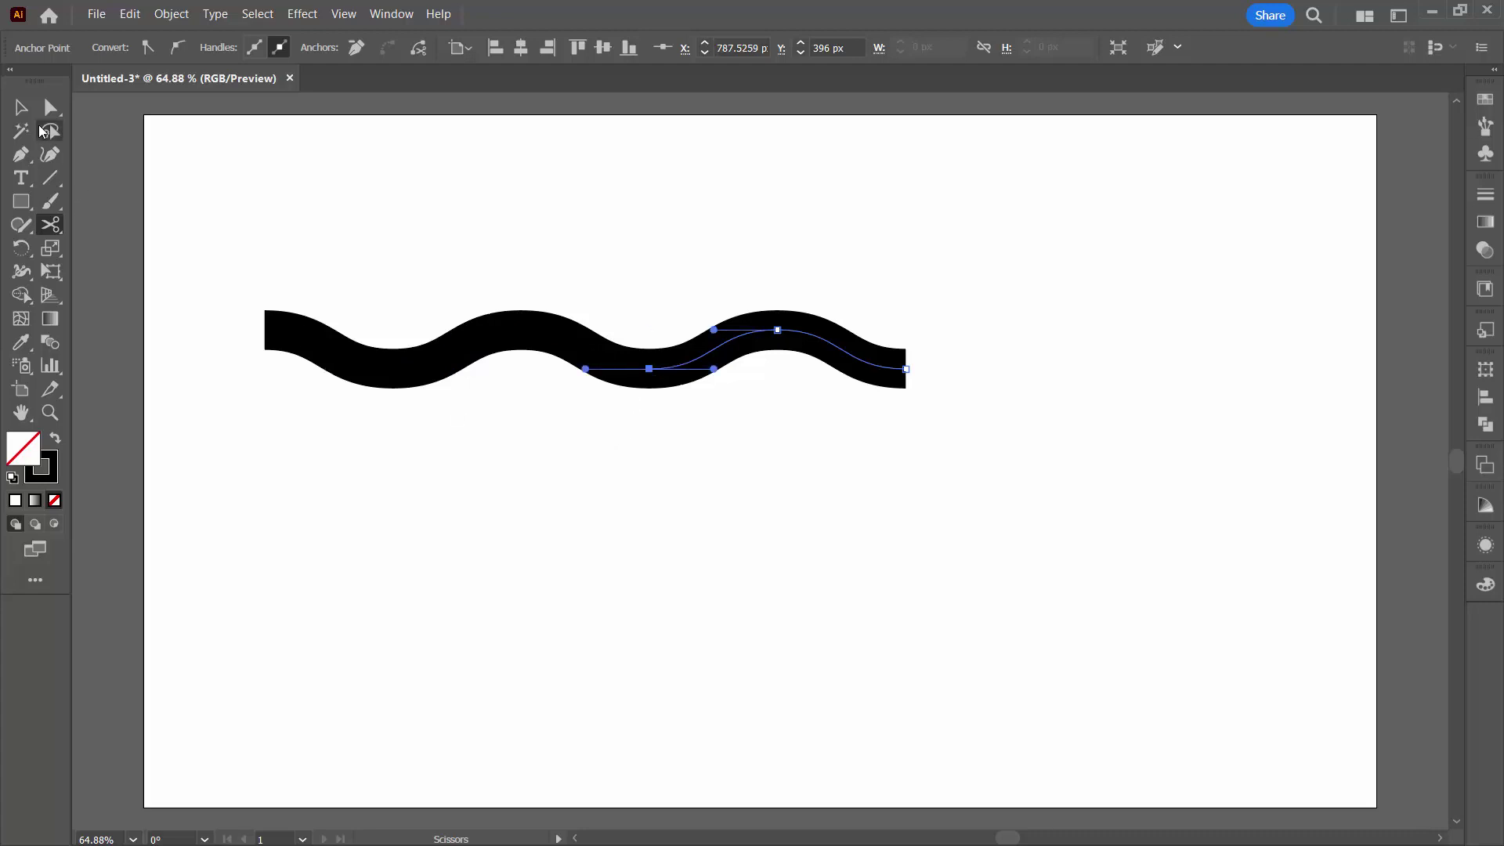
- Delete the cut-off pieces on both sides, keeping only the middle trough-to-trough wave
{"action": "left_click", "coordinate": [20, 107]}
{"action": "left_click_drag", "start_coordinate": [292, 243], "coordinate": [329, 427]}
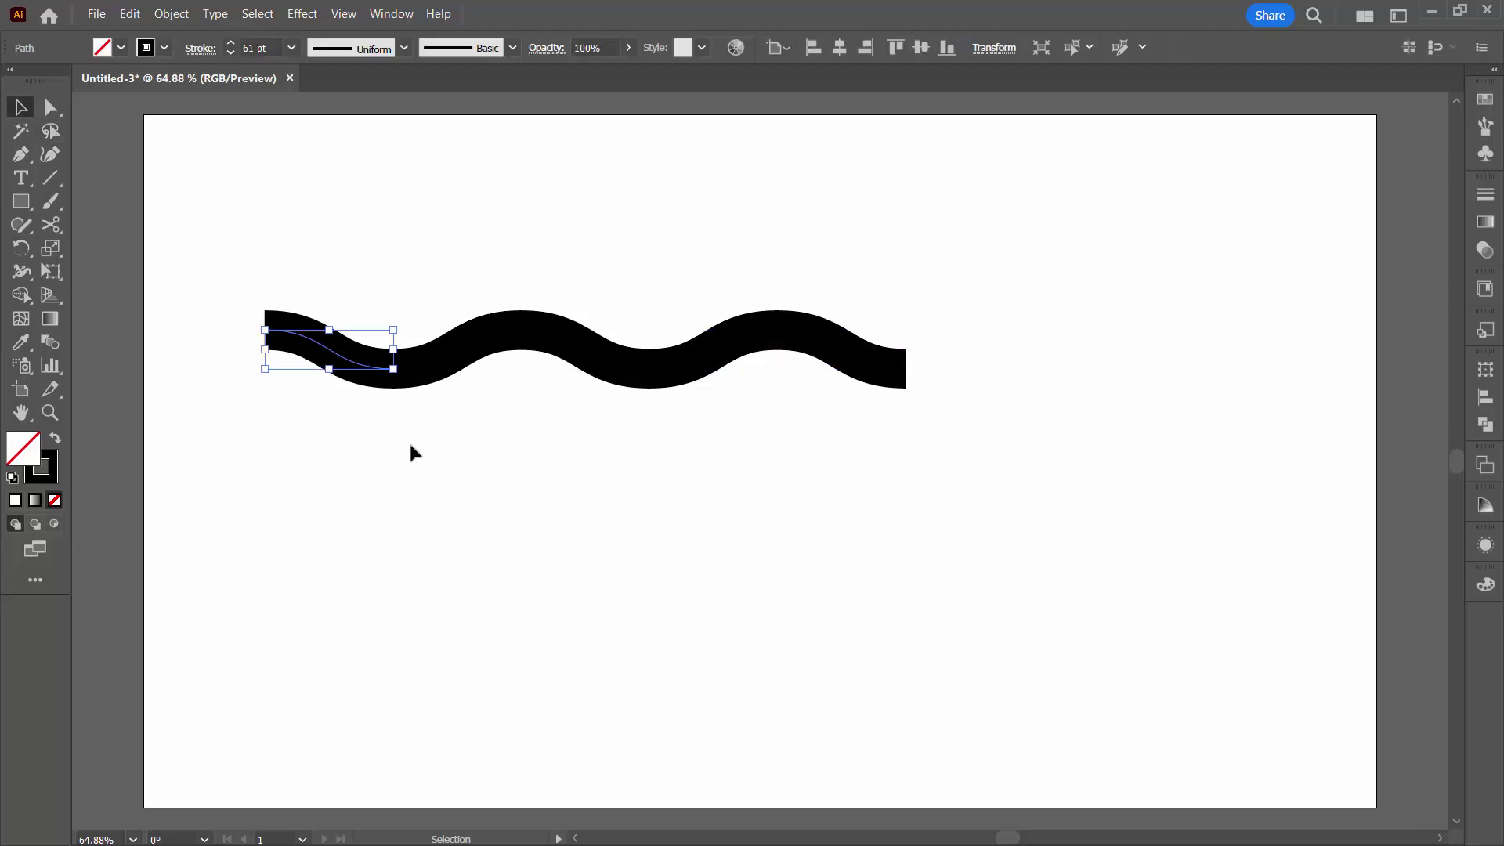
{"action": "key", "text": "Delete"}
{"action": "left_click_drag", "start_coordinate": [743, 263], "coordinate": [876, 497]}
{"action": "key", "text": "Delete"}
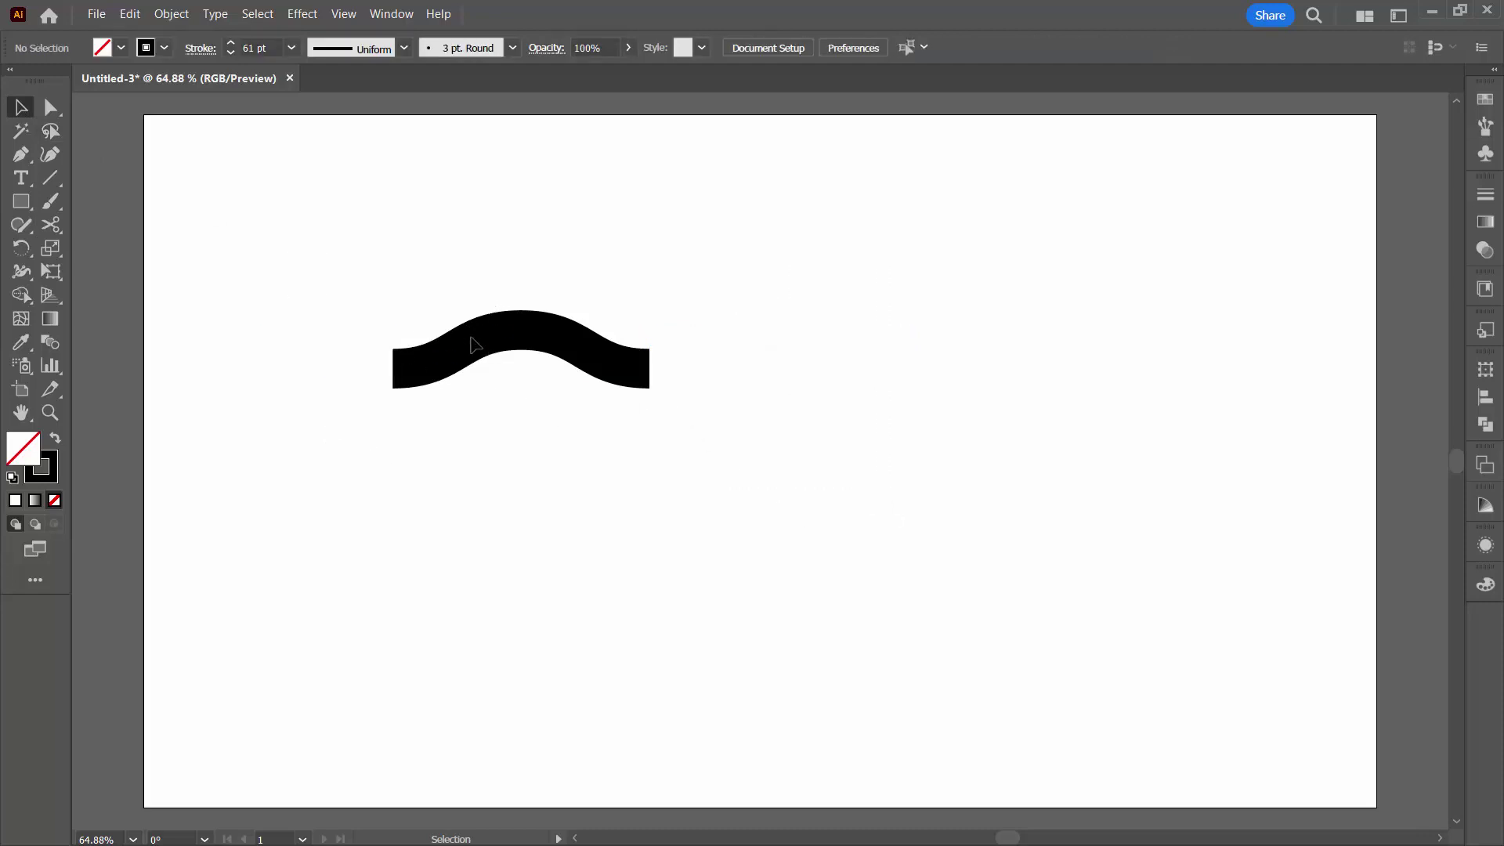
- Move the remaining wave segment slightly up and right, and expand its fill and stroke into a shape
{"action": "left_click", "coordinate": [557, 350]}
{"action": "left_click_drag", "start_coordinate": [560, 339], "coordinate": [624, 310]}
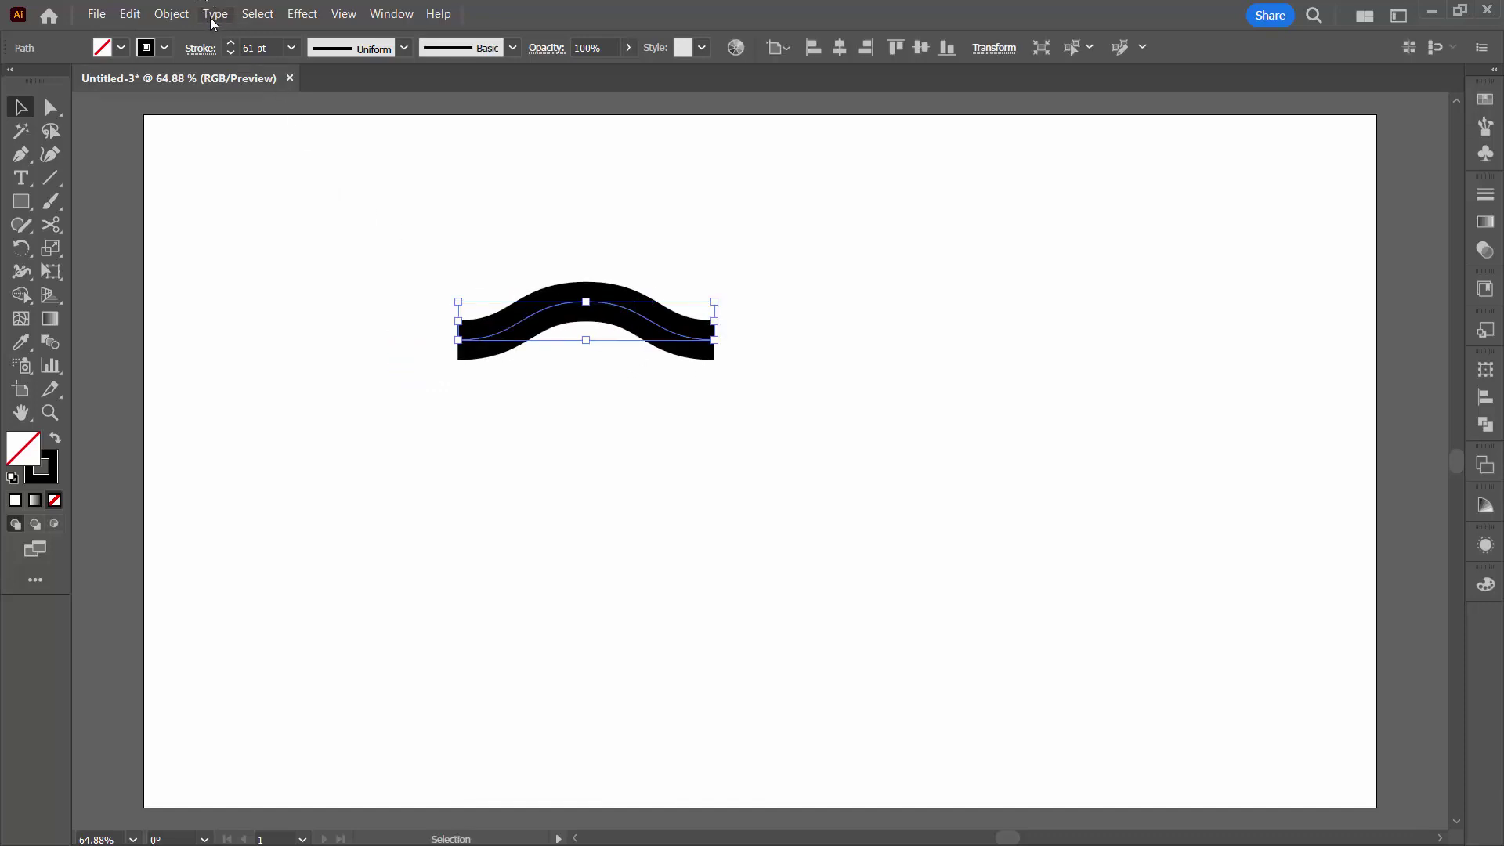
{"action": "left_click", "coordinate": [172, 14]}
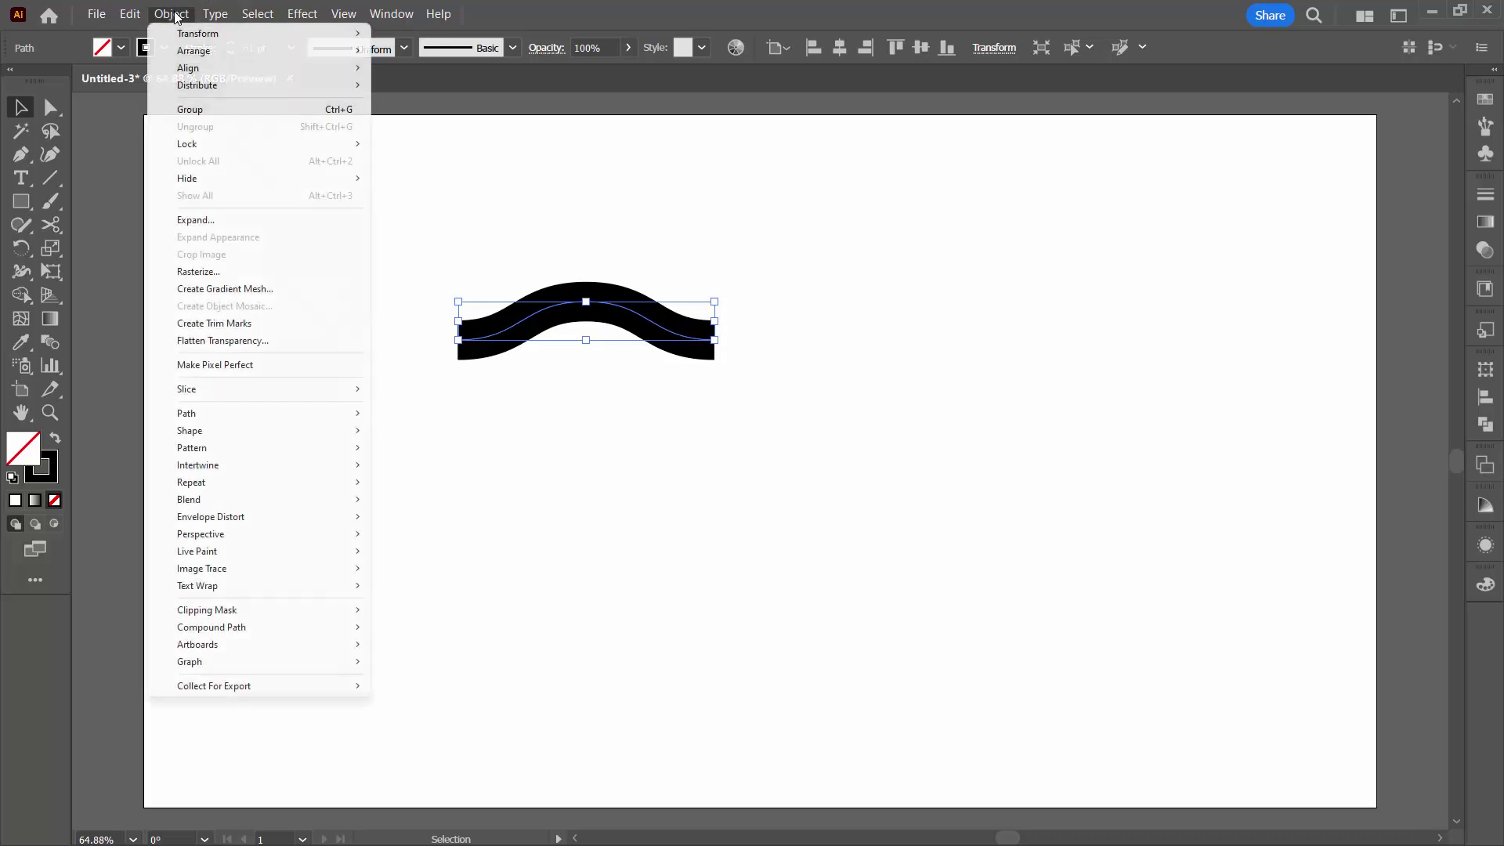
{"action": "left_click", "coordinate": [196, 219]}
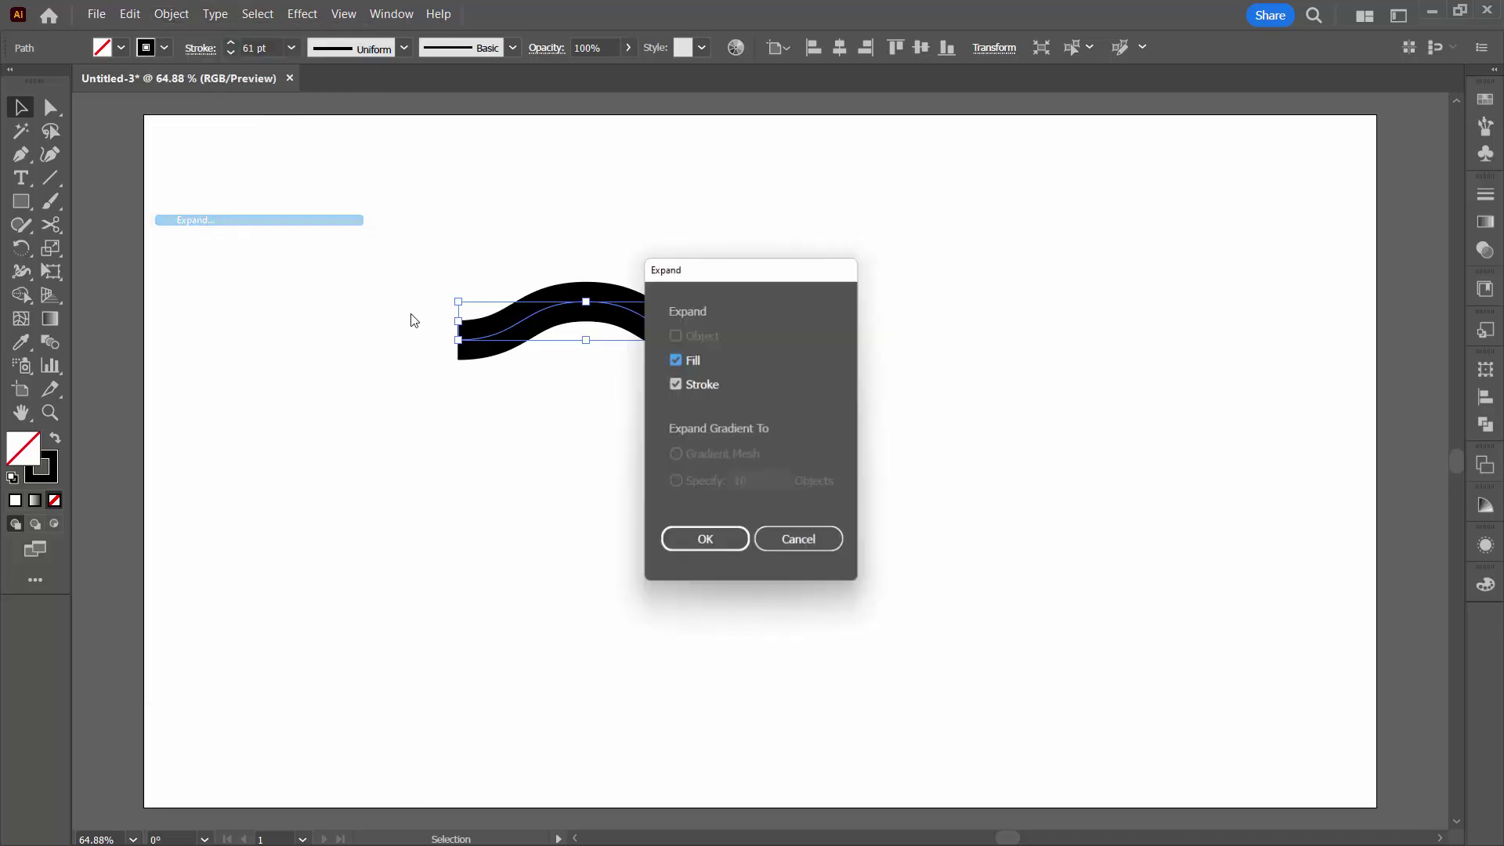
{"action": "left_click", "coordinate": [708, 548]}
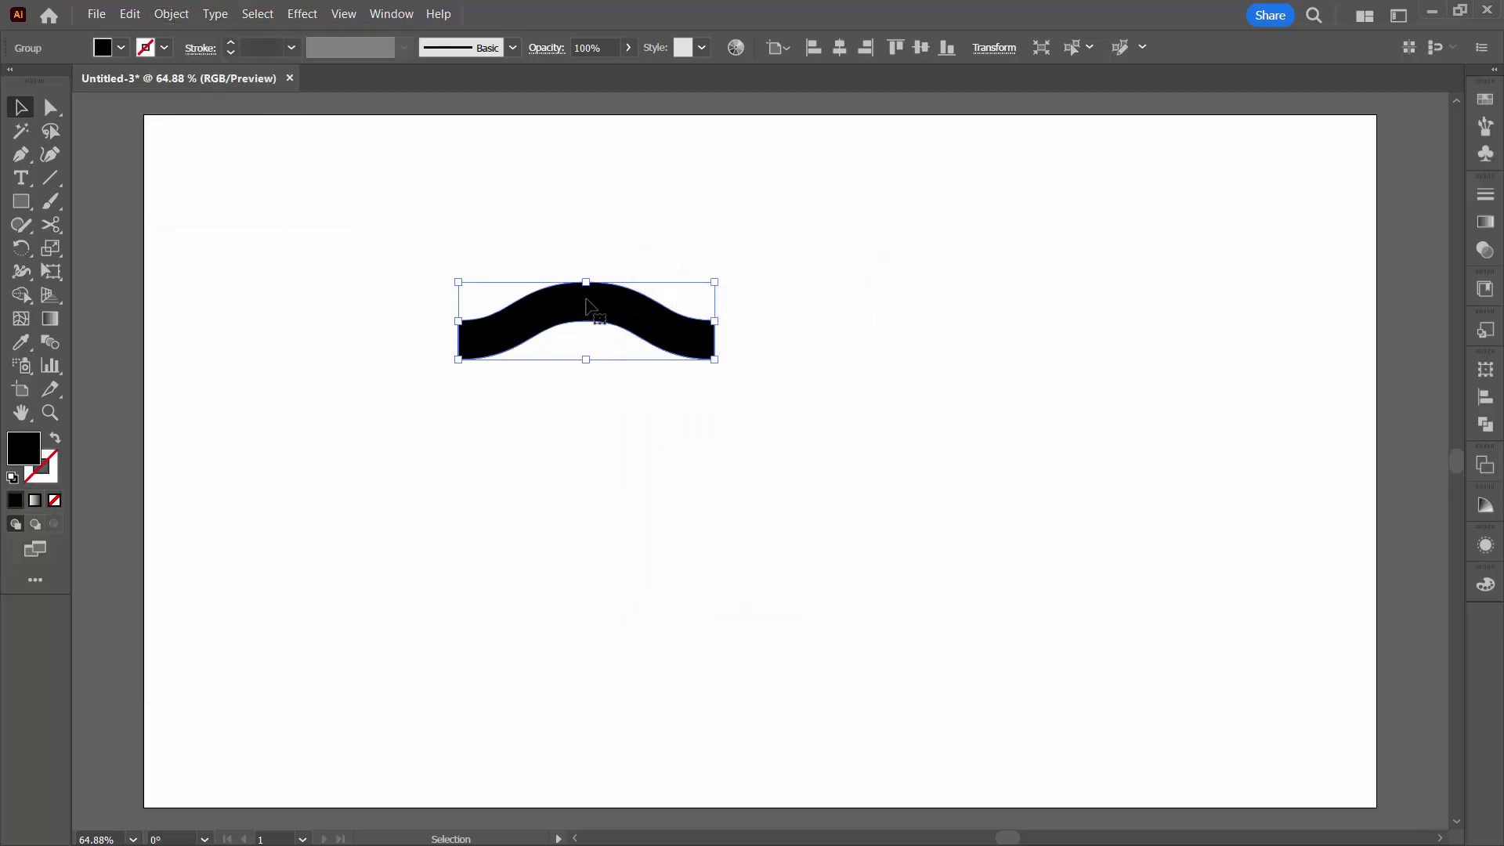
- Duplicate the wave shape straight below the original and fill the copy with dark crimson
{"action": "left_click_drag", "start_coordinate": [586, 304], "coordinate": [584, 370]}
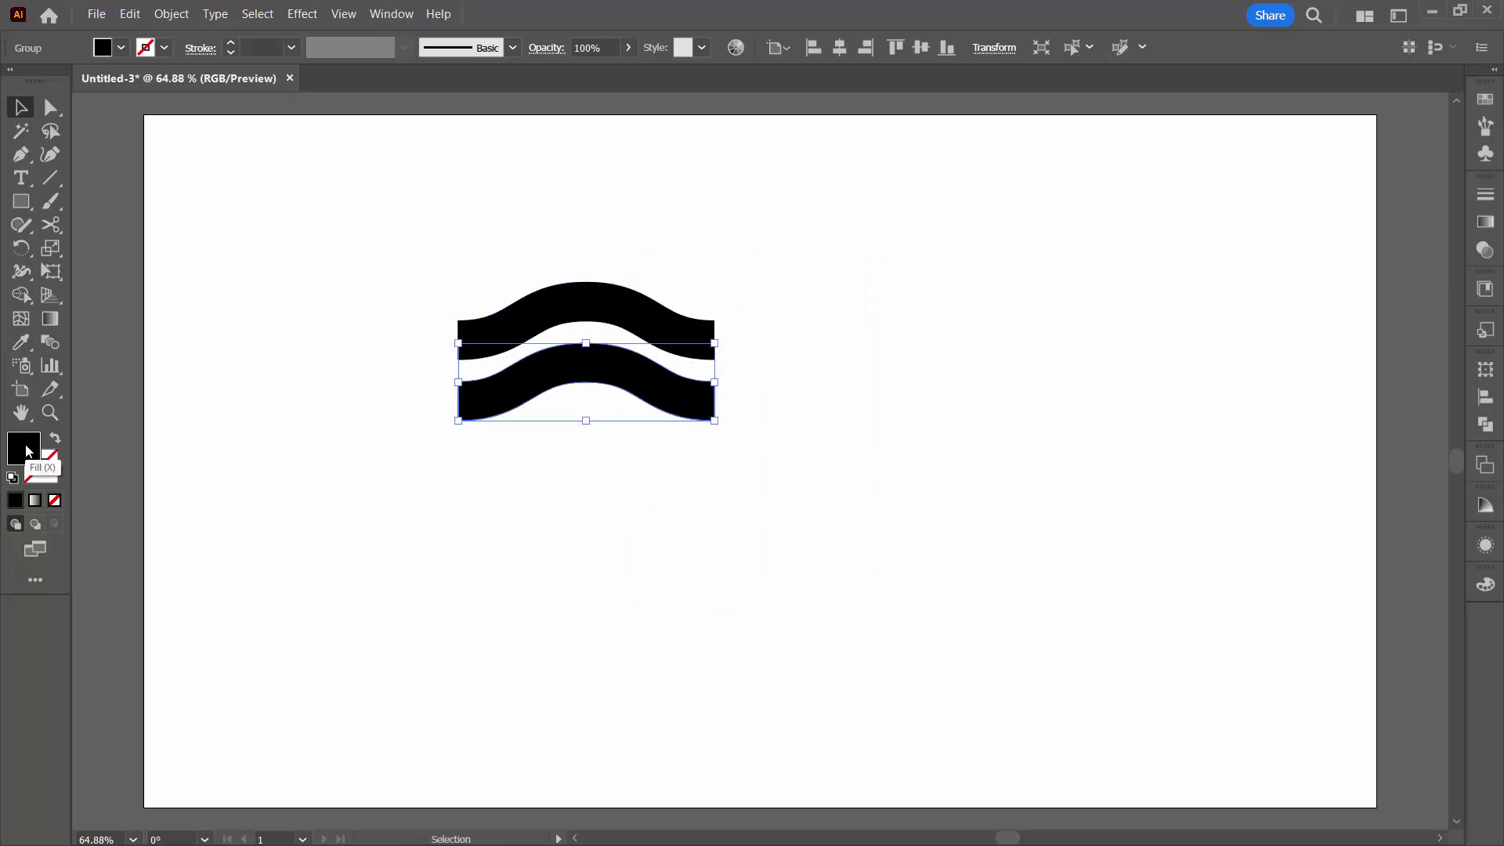
{"action": "left_click", "coordinate": [35, 471]}
{"action": "double_click", "coordinate": [33, 453]}
{"action": "left_click", "coordinate": [689, 403]}
{"action": "left_click", "coordinate": [923, 313]}
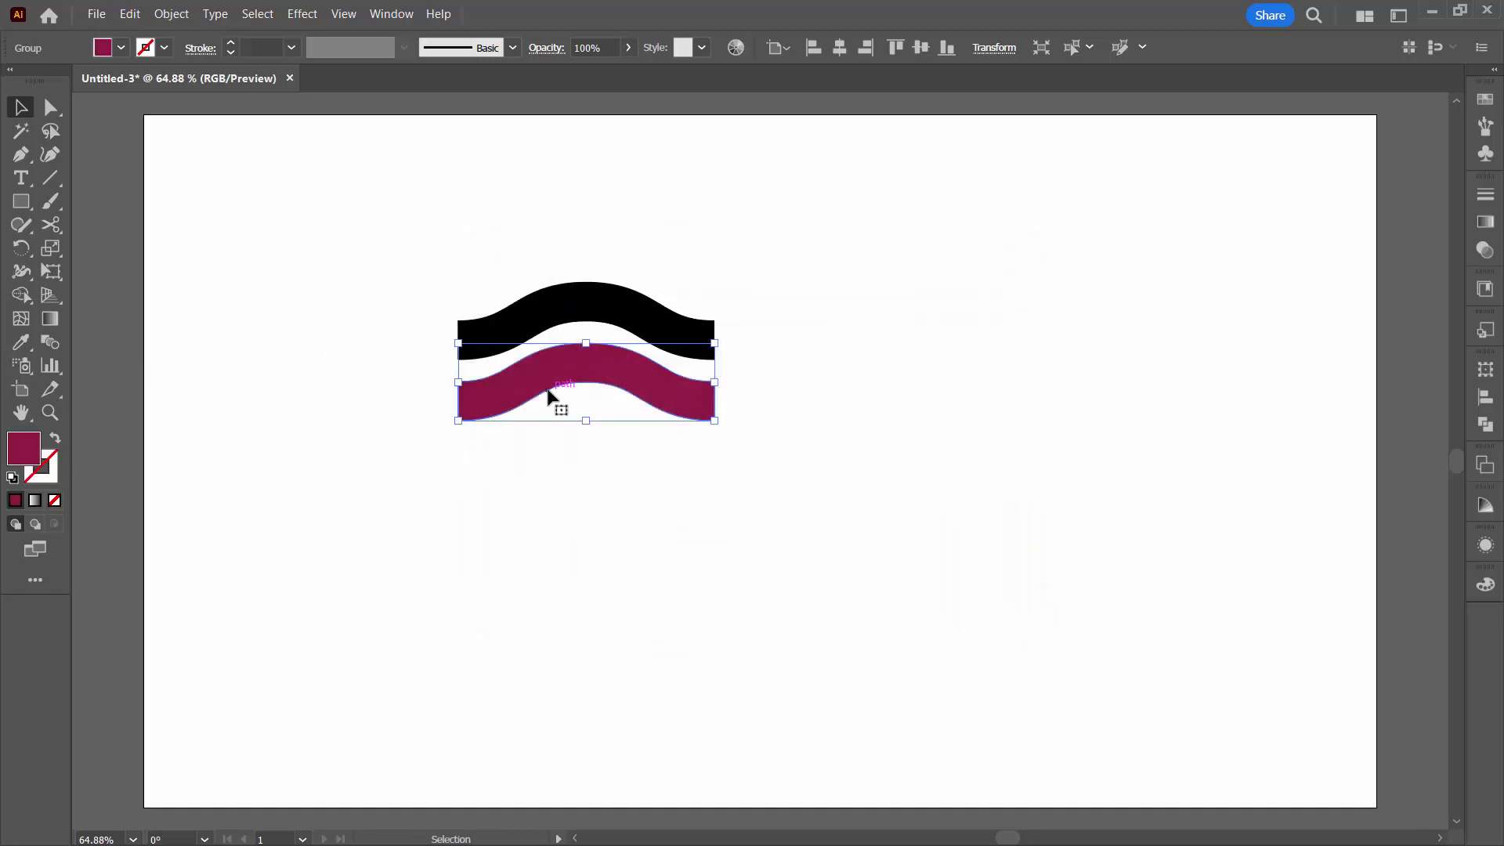
- Move the crimson wave closer beneath the black one, leaving a small gap between their edges
{"action": "left_click_drag", "start_coordinate": [542, 381], "coordinate": [546, 363]}
{"action": "left_click", "coordinate": [49, 412]}
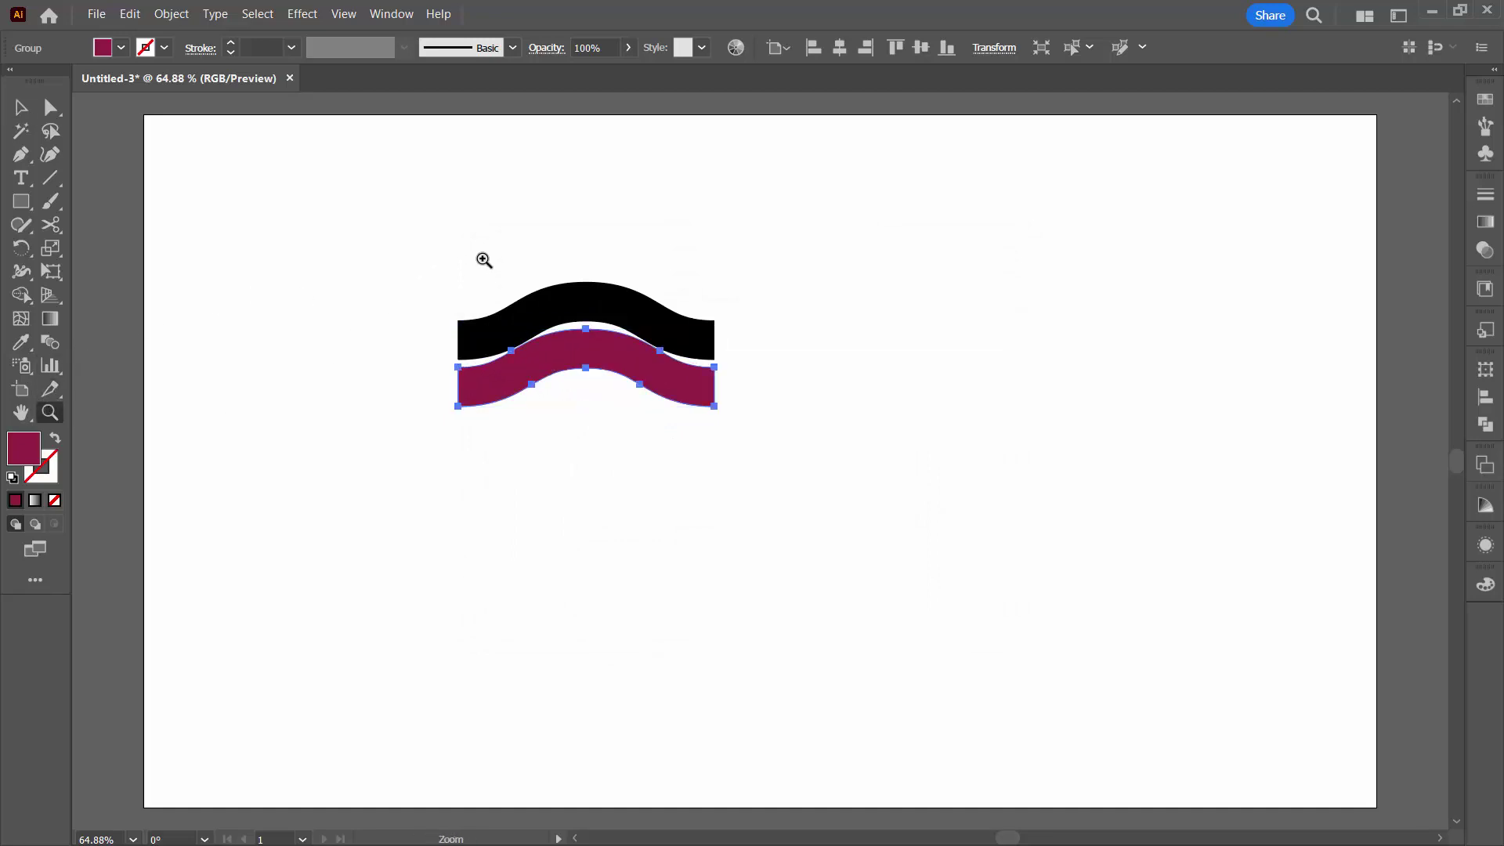
{"action": "left_click_drag", "start_coordinate": [483, 259], "coordinate": [530, 357]}
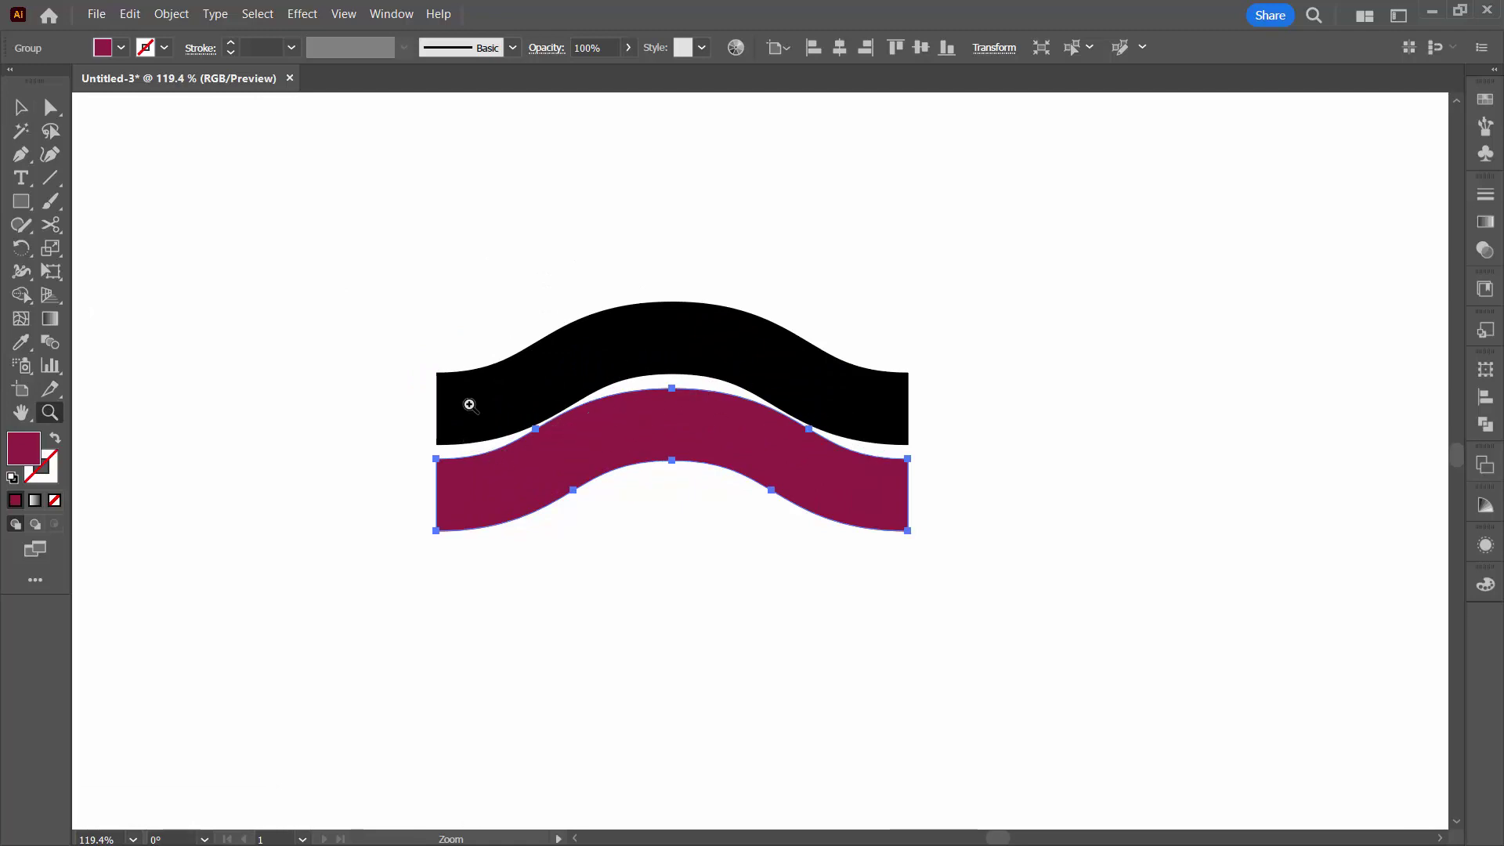
{"action": "left_click", "coordinate": [21, 107]}
{"action": "left_click_drag", "start_coordinate": [649, 416], "coordinate": [652, 423]}
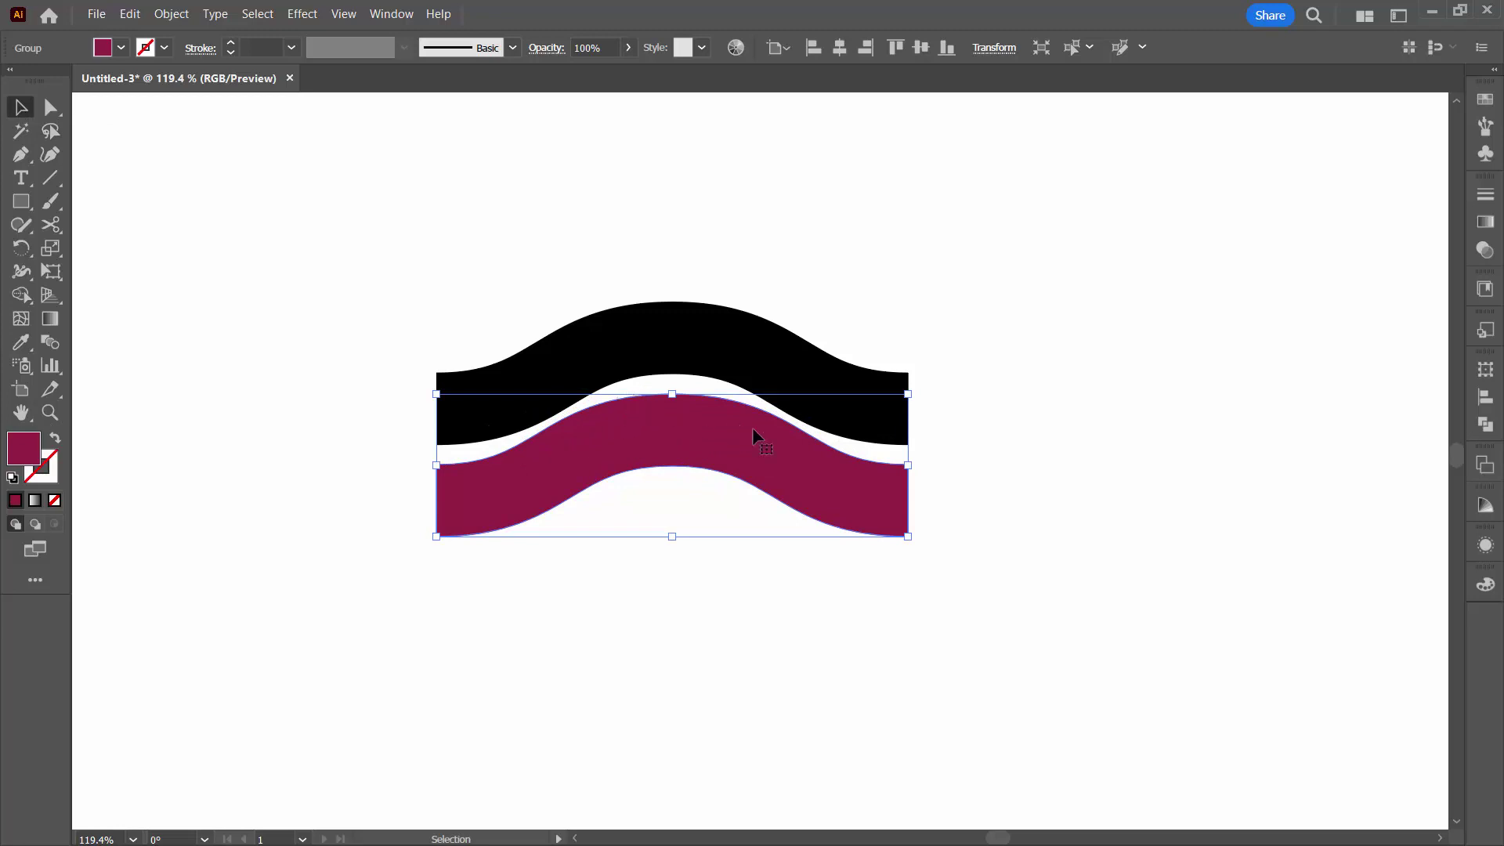
{"action": "mouse_move", "coordinate": [740, 463]}
{"action": "left_mouse_down"}
{"action": "mouse_move", "coordinate": [733, 511]}
{"action": "mouse_move", "coordinate": [737, 458]}
{"action": "left_mouse_up"}
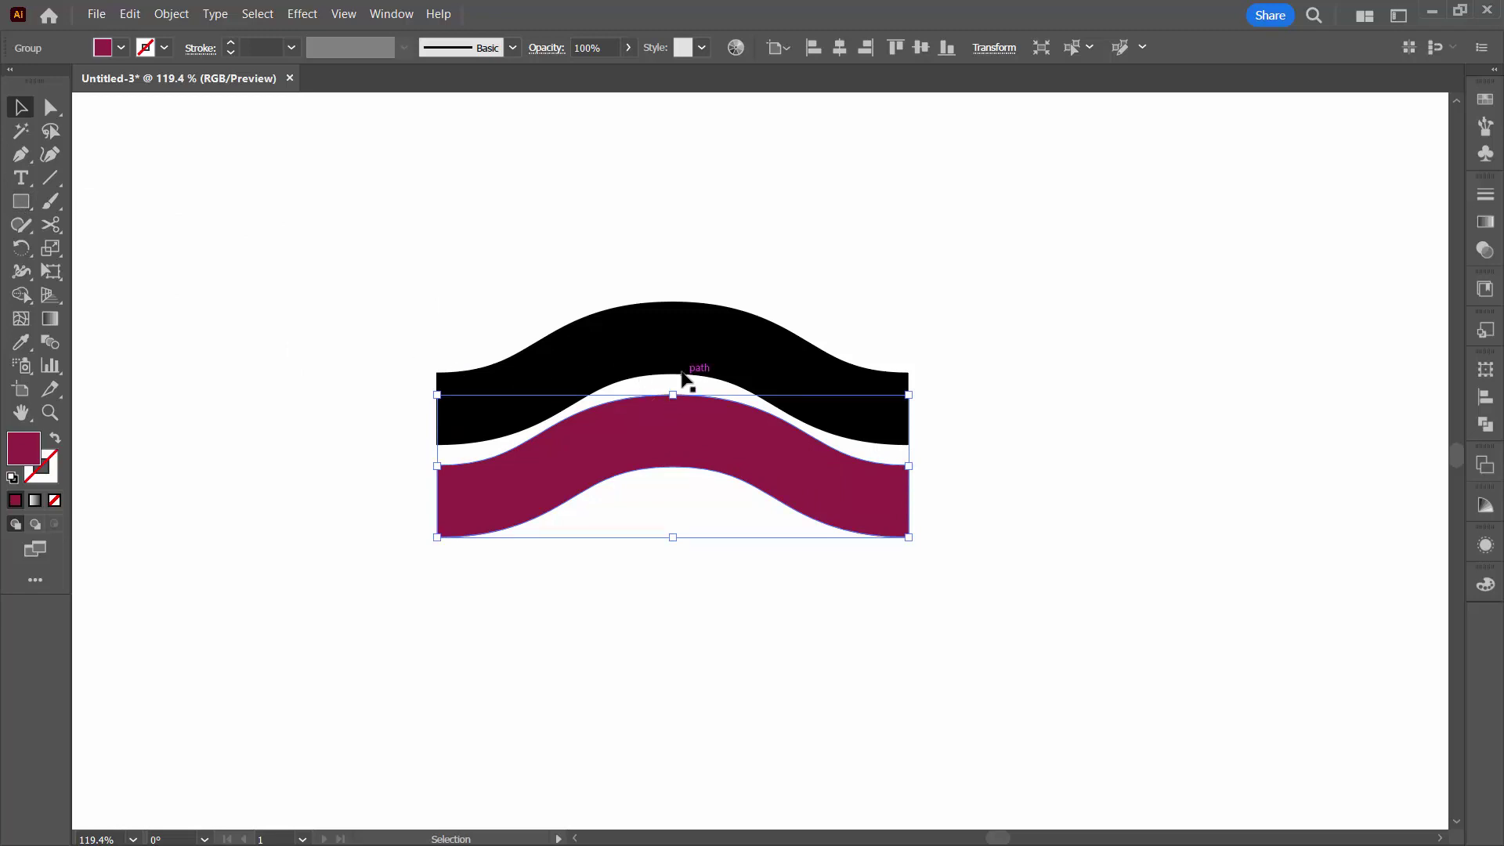
- Nudge the crimson wave upward in small increments until its upper edge meets the black wave's slopes
{"action": "key", "text": "Up"}
{"action": "key", "text": "Up"}
{"action": "key", "text": "Up"}
{"action": "key", "text": "Up"}
{"action": "key", "text": "Up"}
{"action": "key", "text": "Up"}
{"action": "key", "text": "Up"}
{"action": "key", "text": "Up"}
{"action": "key", "text": "Up"}
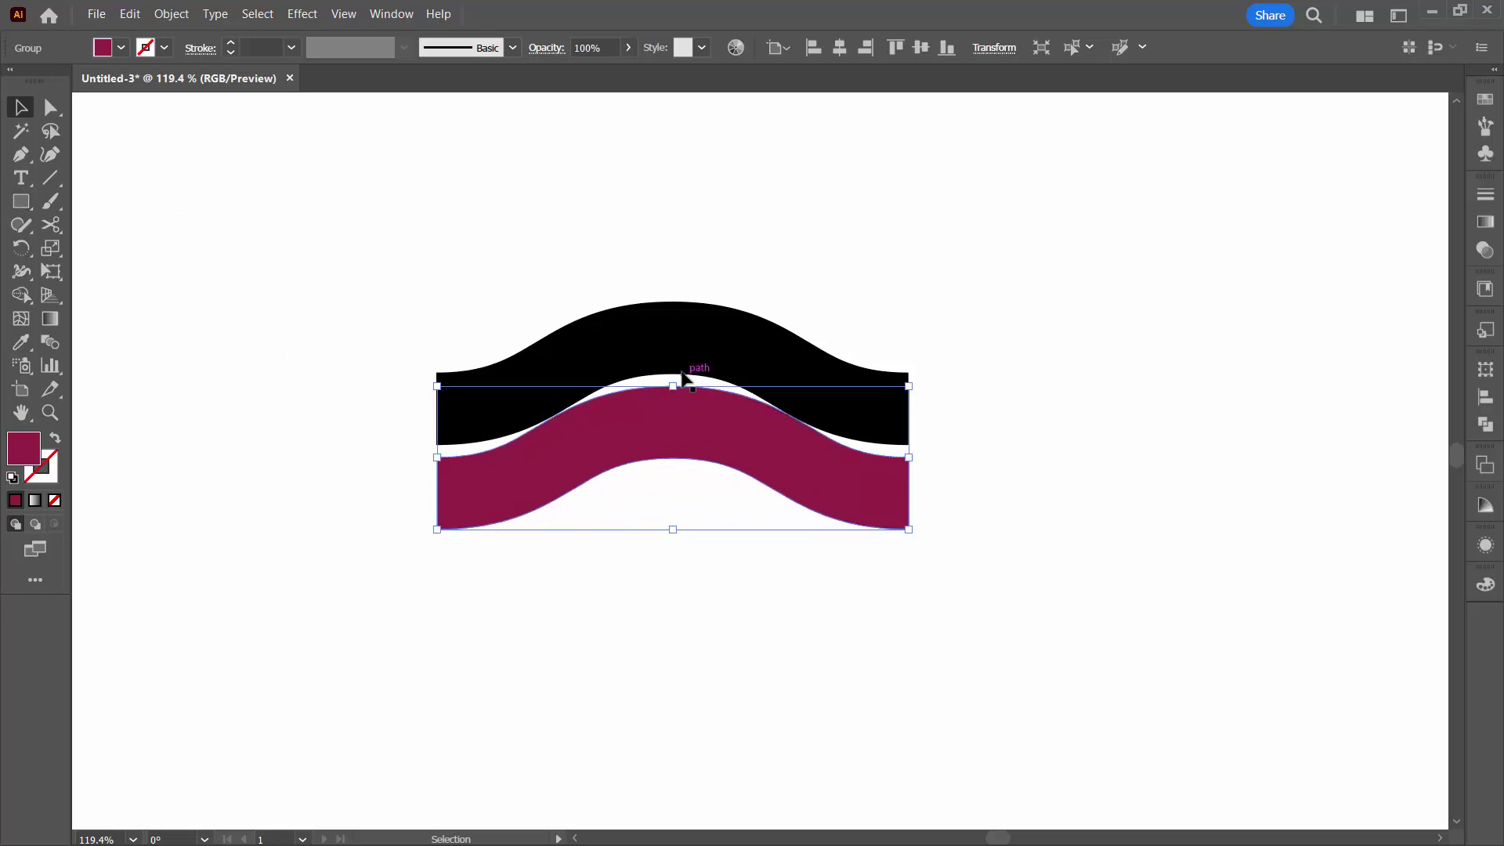
{"action": "key", "text": "Up"}
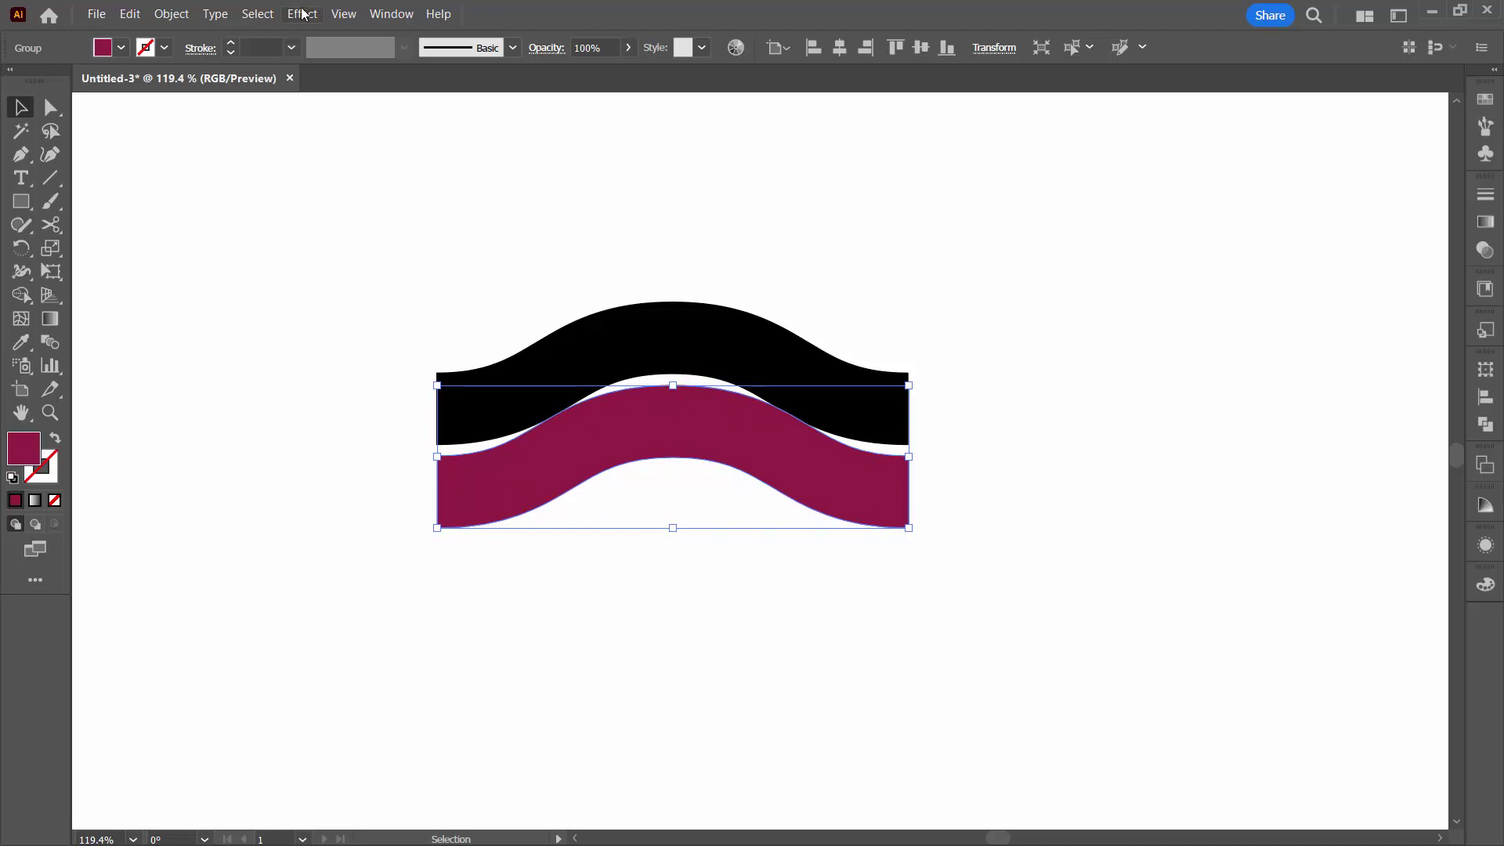
- Inspect the overlapping slopes and side edges of the two waves up close in outline view, and return to preview
{"action": "left_click", "coordinate": [343, 14]}
{"action": "left_click", "coordinate": [451, 30]}
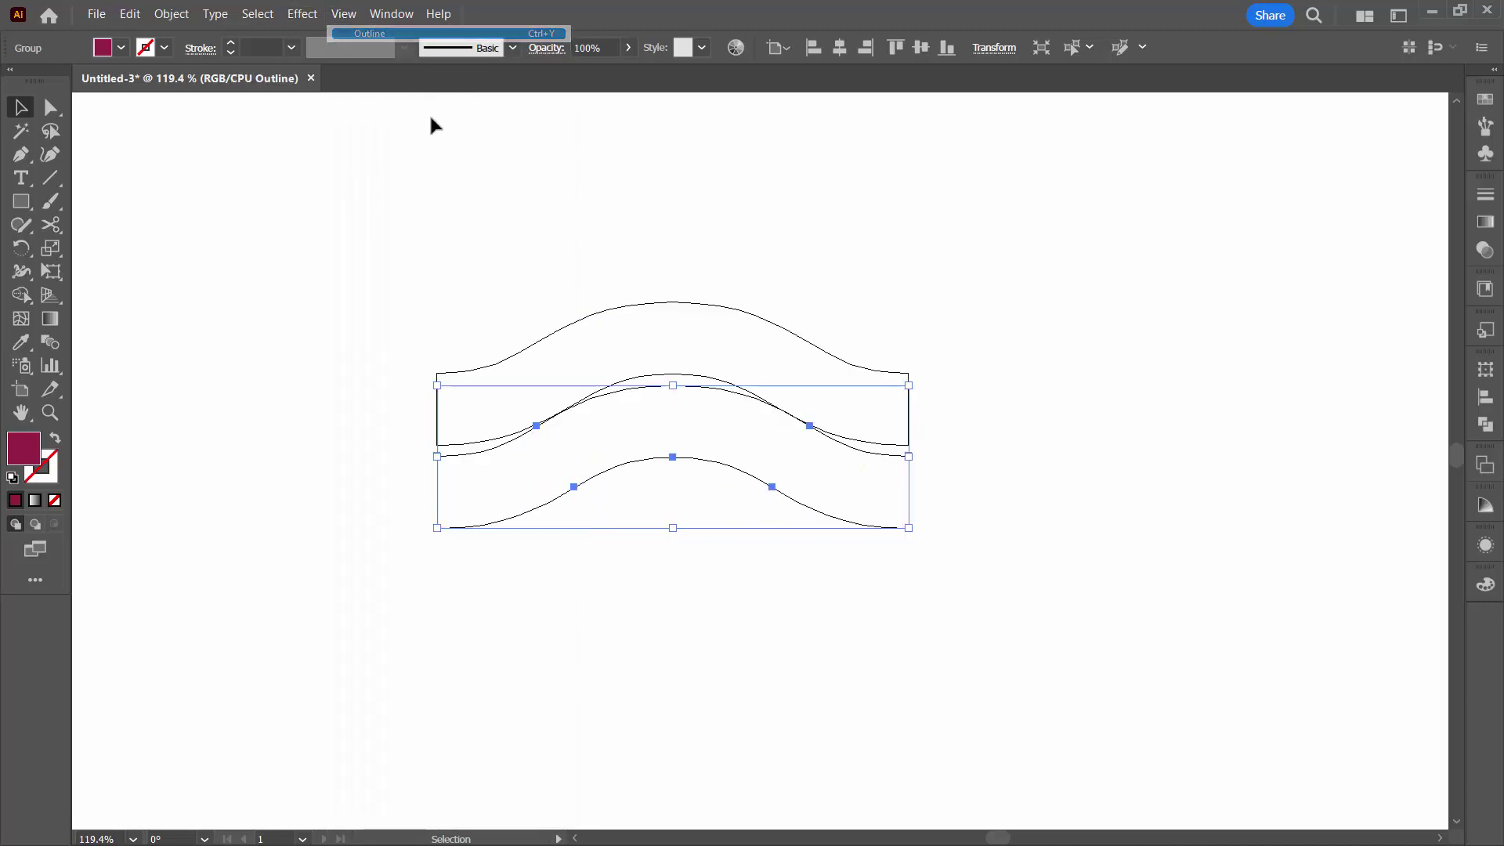
{"action": "left_click", "coordinate": [49, 413]}
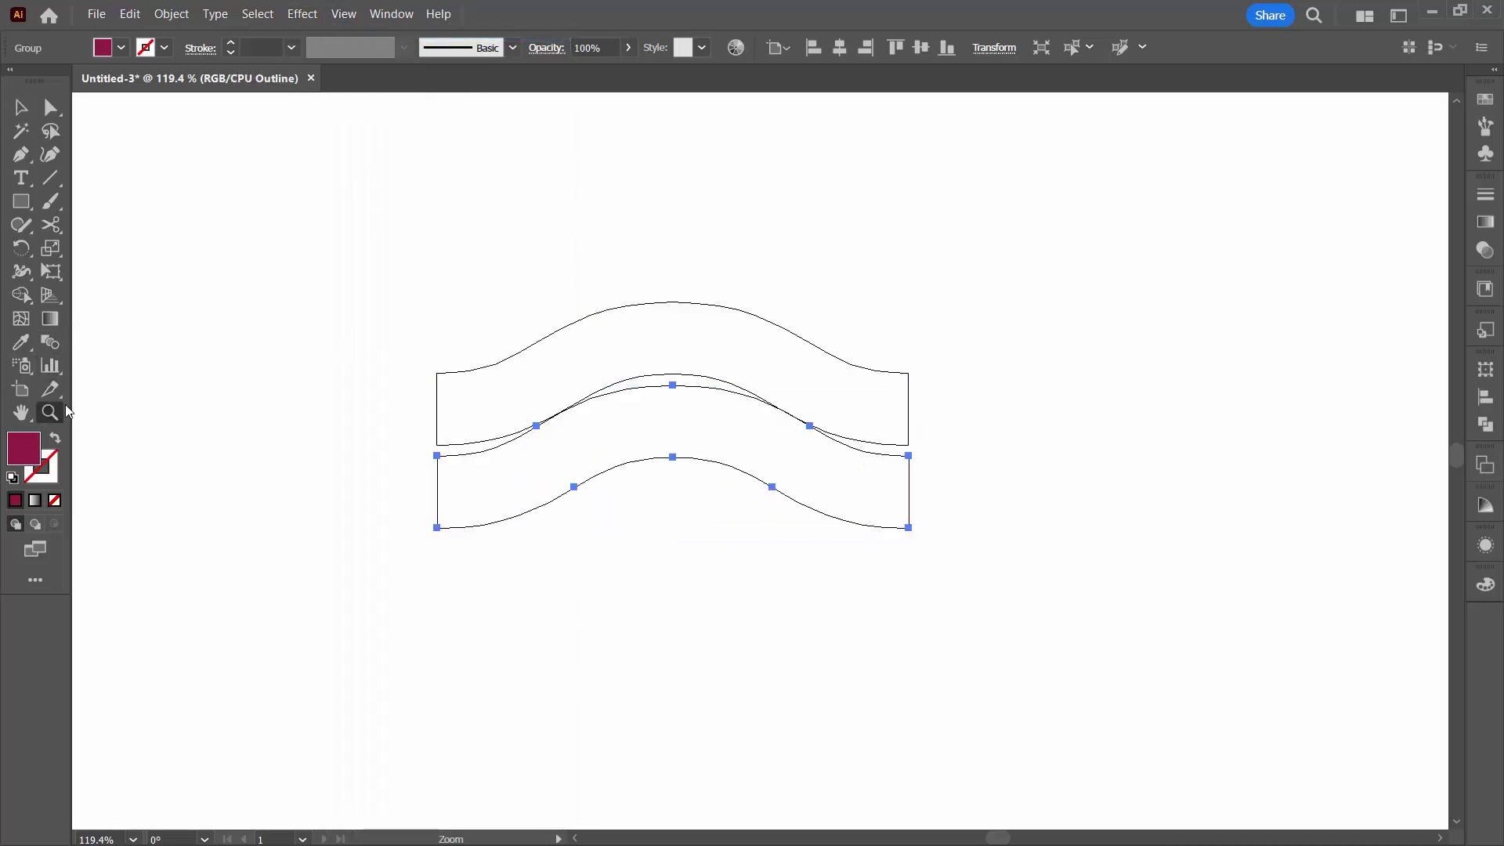
{"action": "left_click_drag", "start_coordinate": [463, 319], "coordinate": [955, 578]}
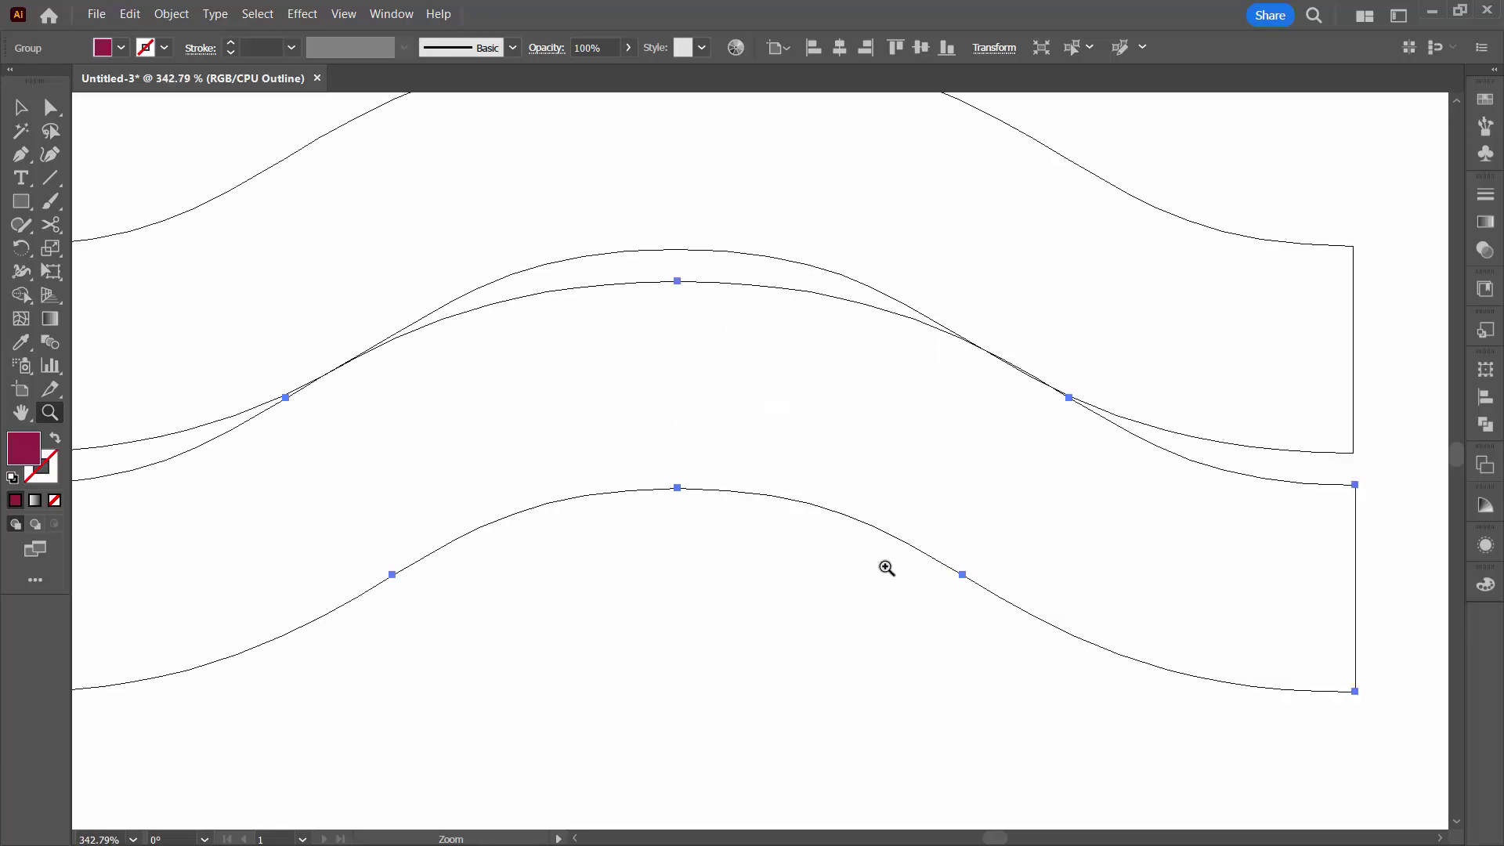
{"action": "left_click", "coordinate": [21, 107]}
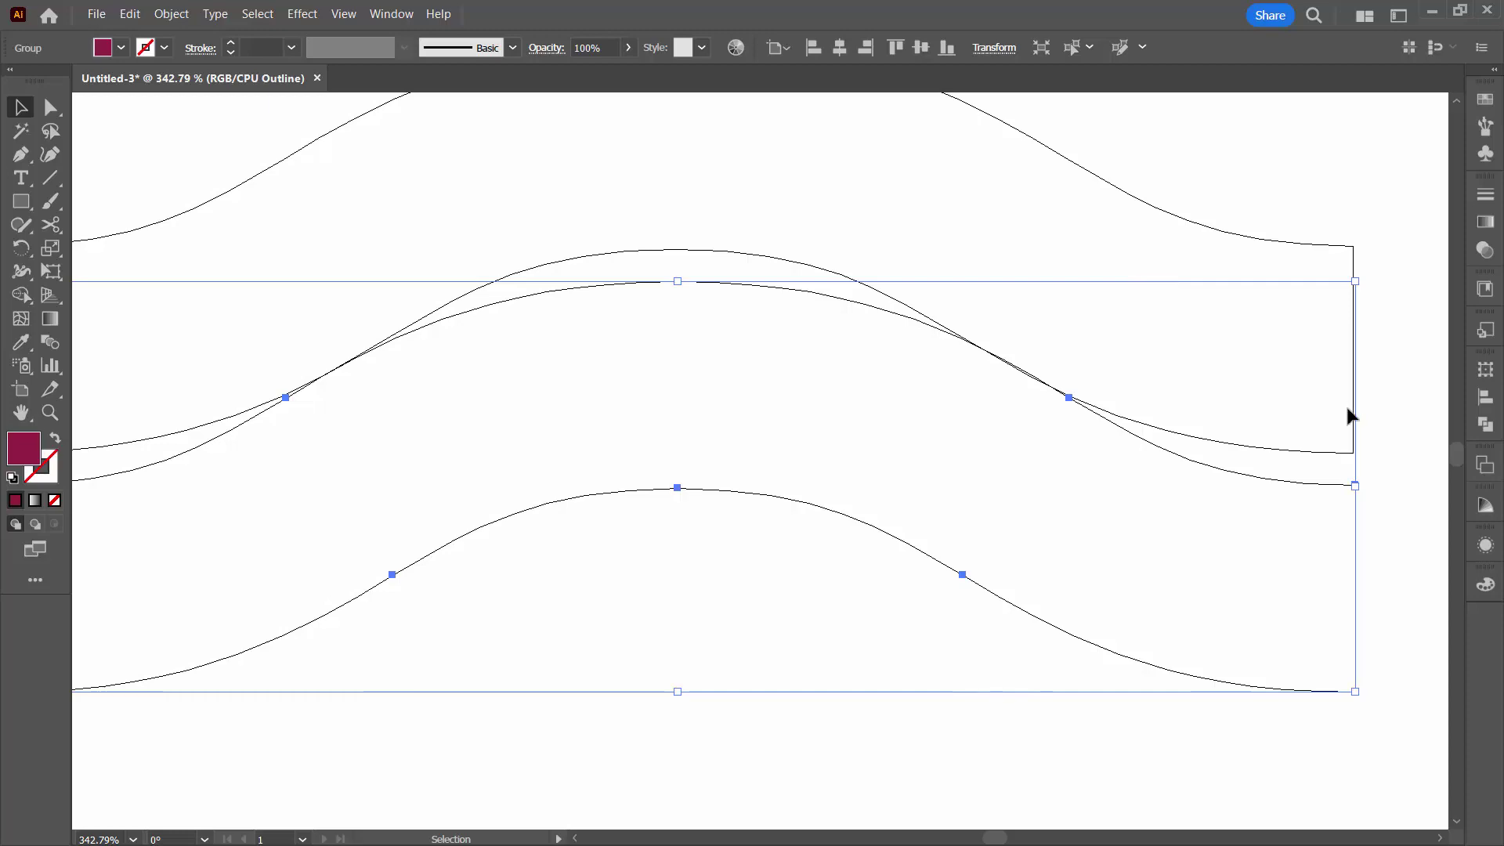
{"action": "left_click", "coordinate": [343, 13]}
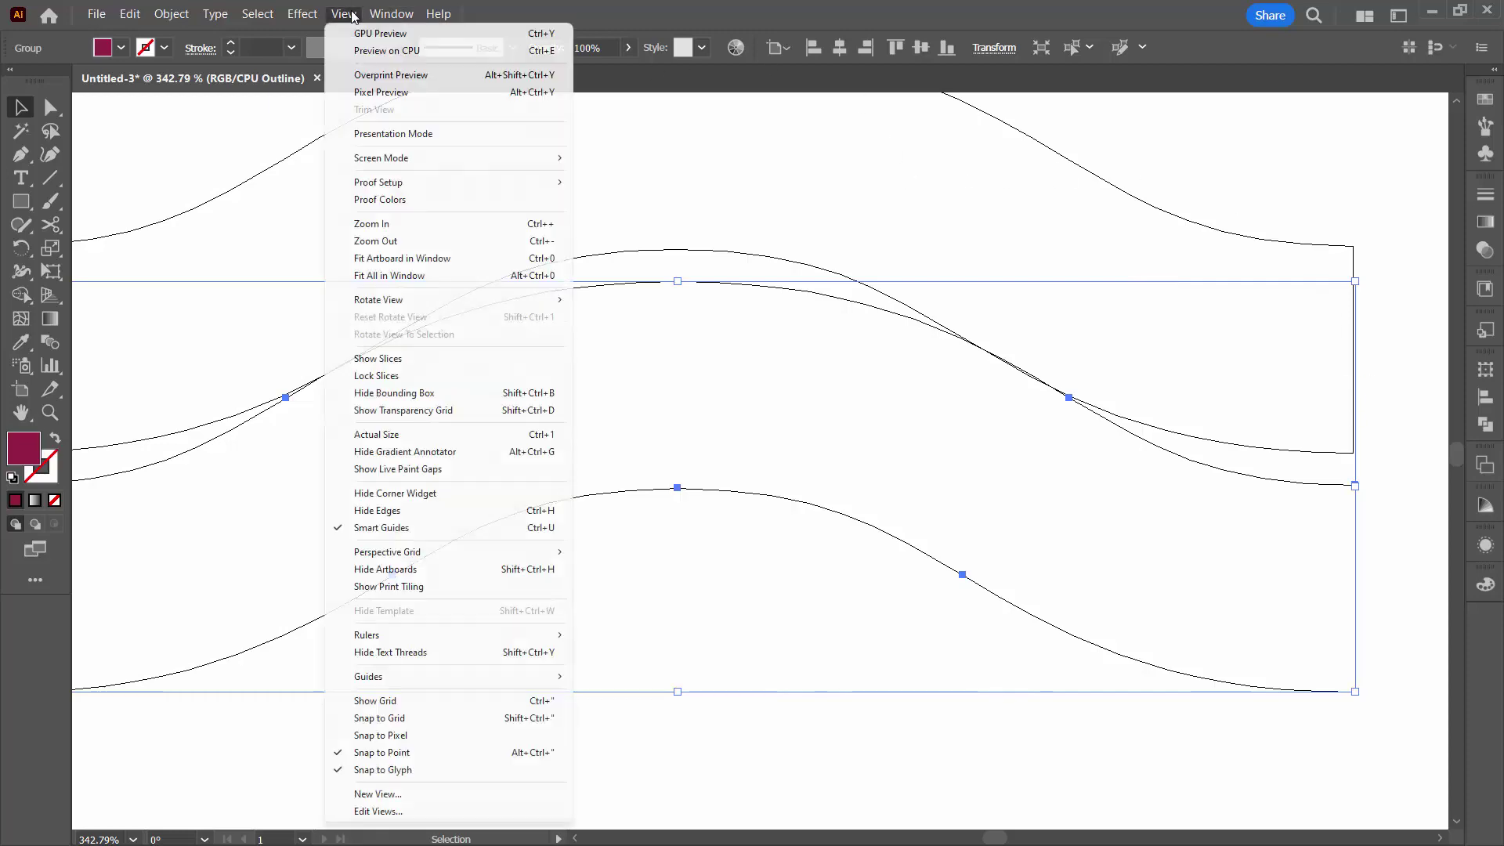
{"action": "left_click", "coordinate": [380, 32]}
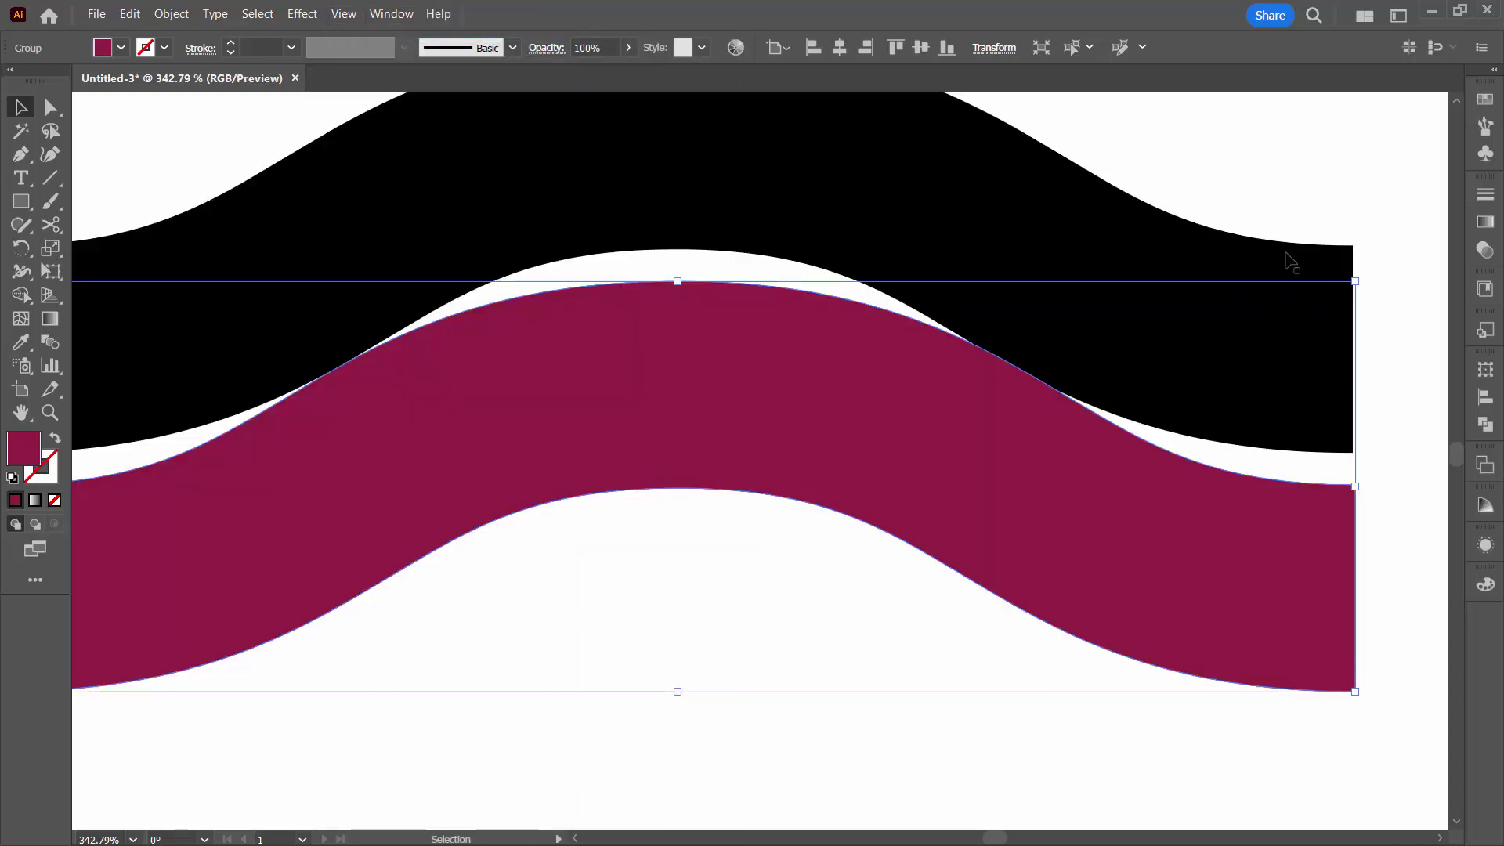
- Align the black and crimson waves along their right edges and check the match in outline view
{"action": "left_click_drag", "start_coordinate": [1281, 192], "coordinate": [1385, 494]}
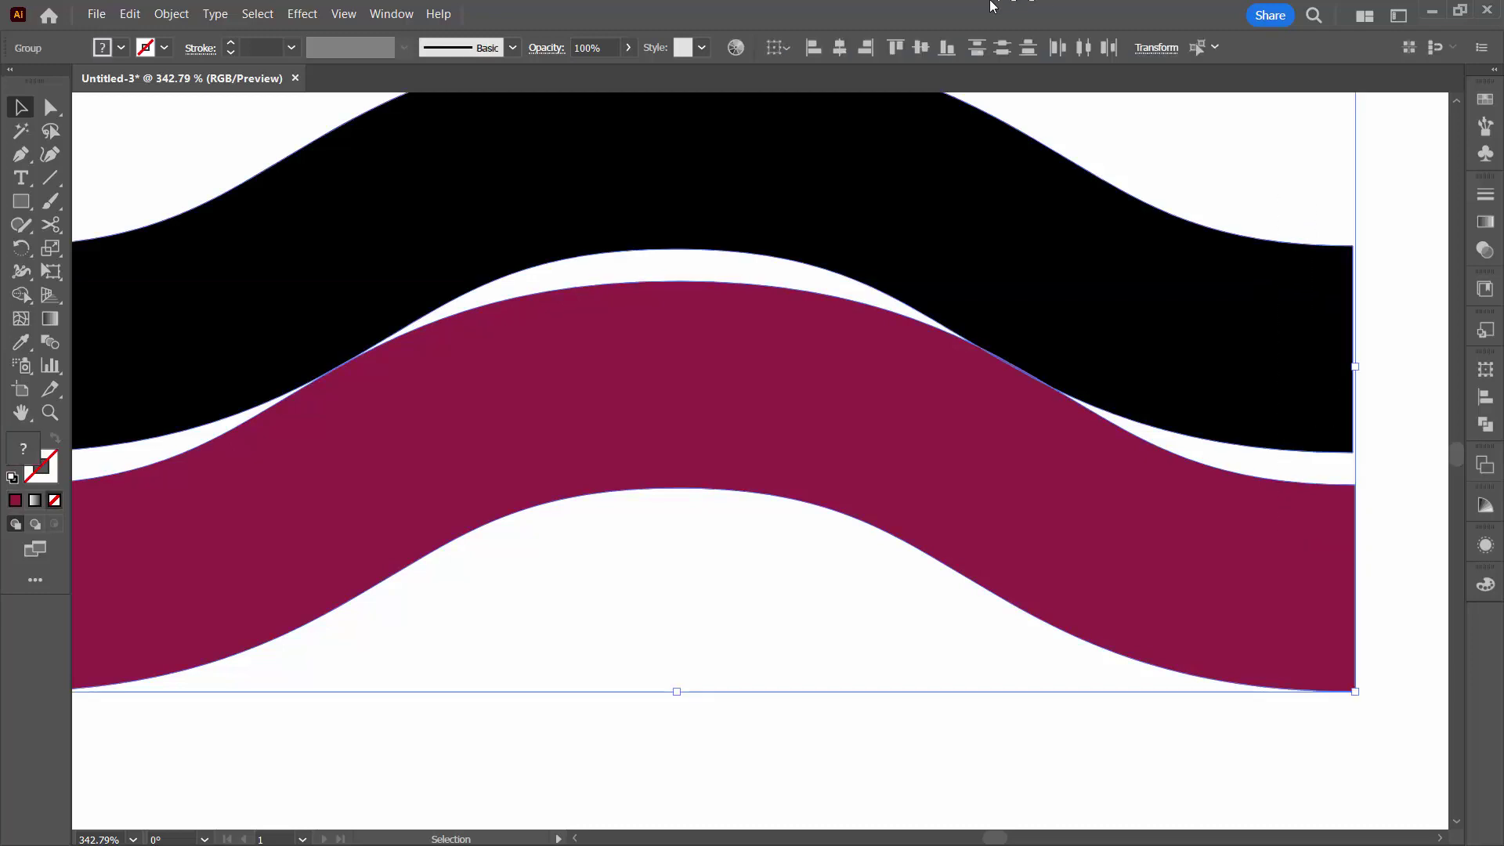
{"action": "left_click", "coordinate": [868, 48]}
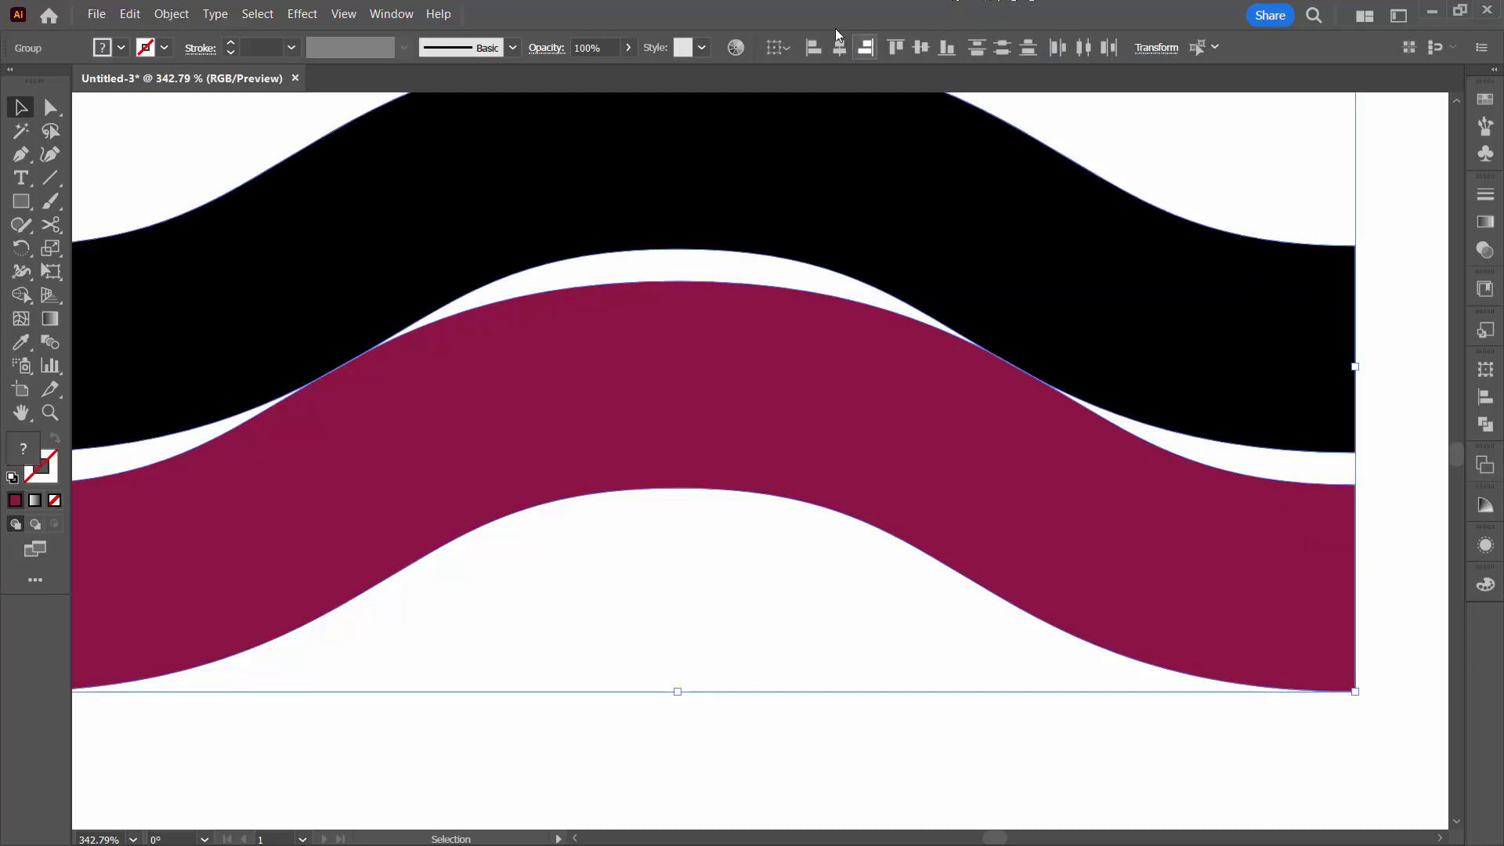
{"action": "left_click", "coordinate": [345, 14]}
{"action": "left_click", "coordinate": [368, 33]}
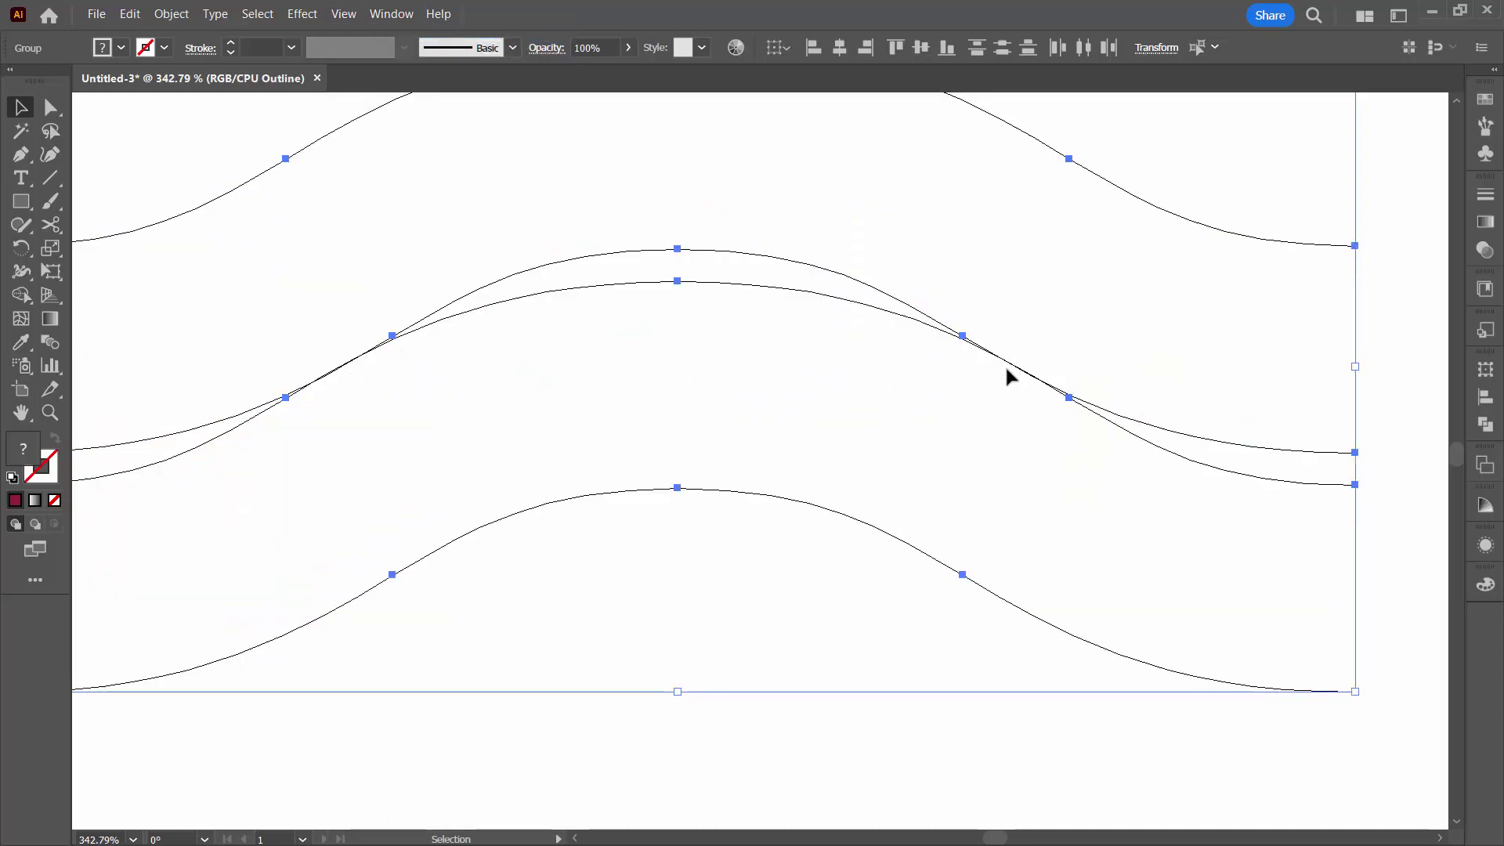
{"action": "left_click", "coordinate": [354, 16]}
{"action": "left_click", "coordinate": [390, 40]}
- Set the fill to teal and draw a rectangle over the two waves, exactly as wide as they are
{"action": "key", "text": "a"}
{"action": "key", "text": "v"}
{"action": "key", "text": "ctrl+0"}
{"action": "key", "text": "ctrl+shift+a"}
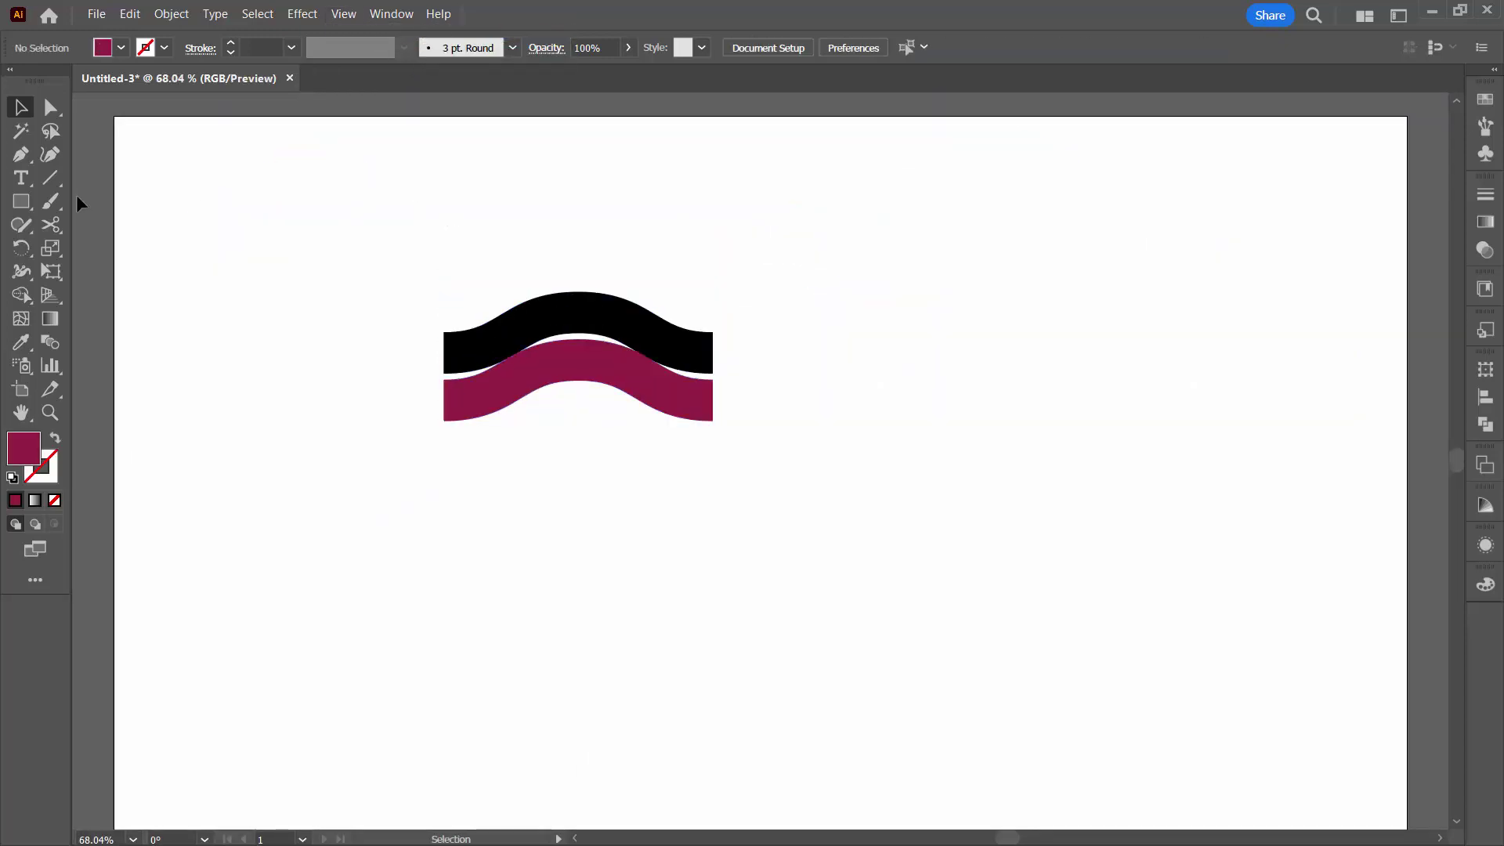
{"action": "left_click", "coordinate": [20, 202]}
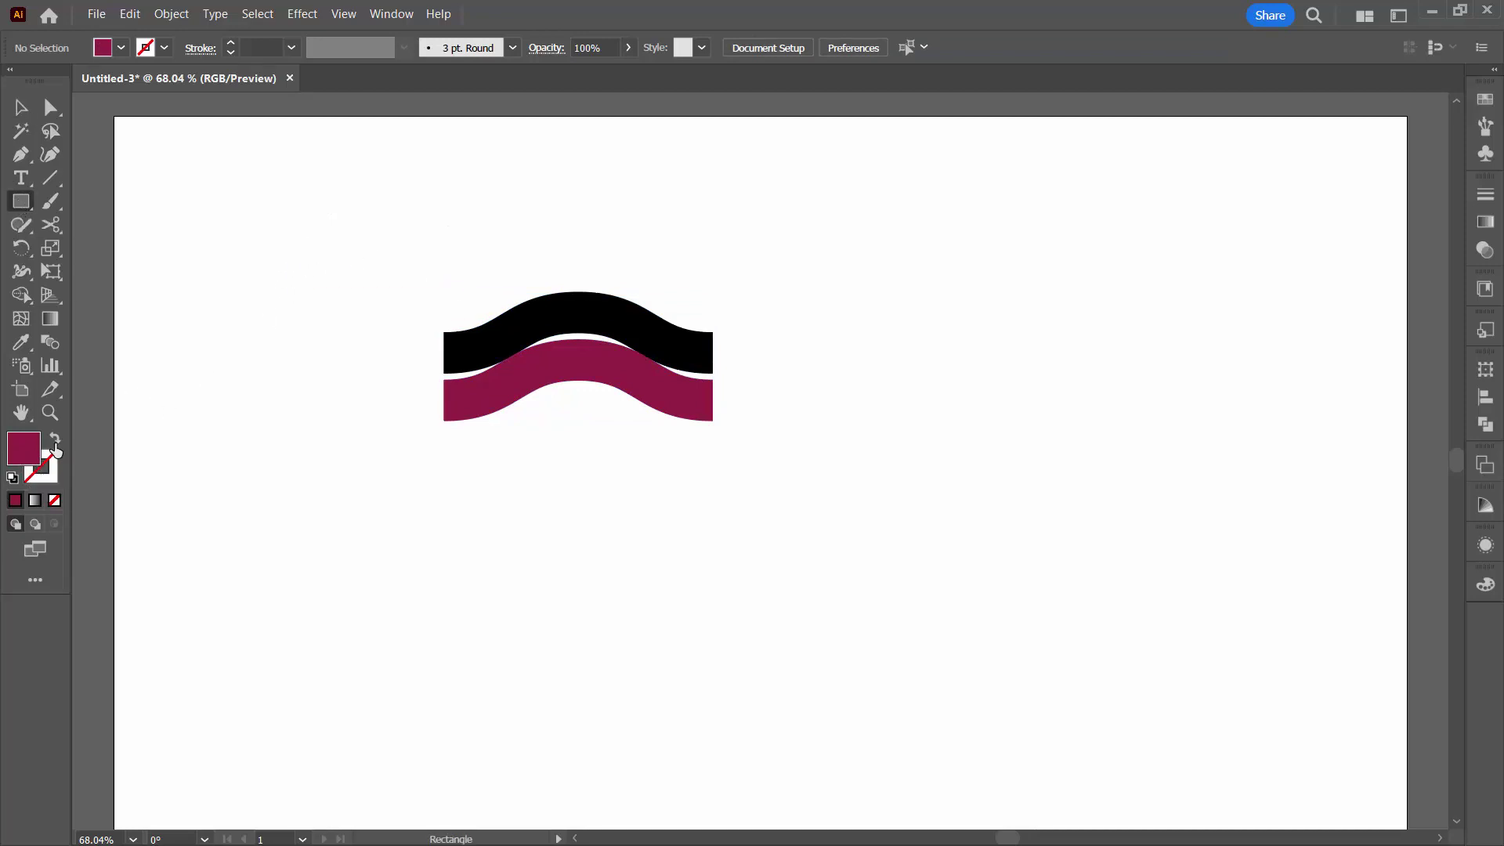
{"action": "double_click", "coordinate": [24, 453]}
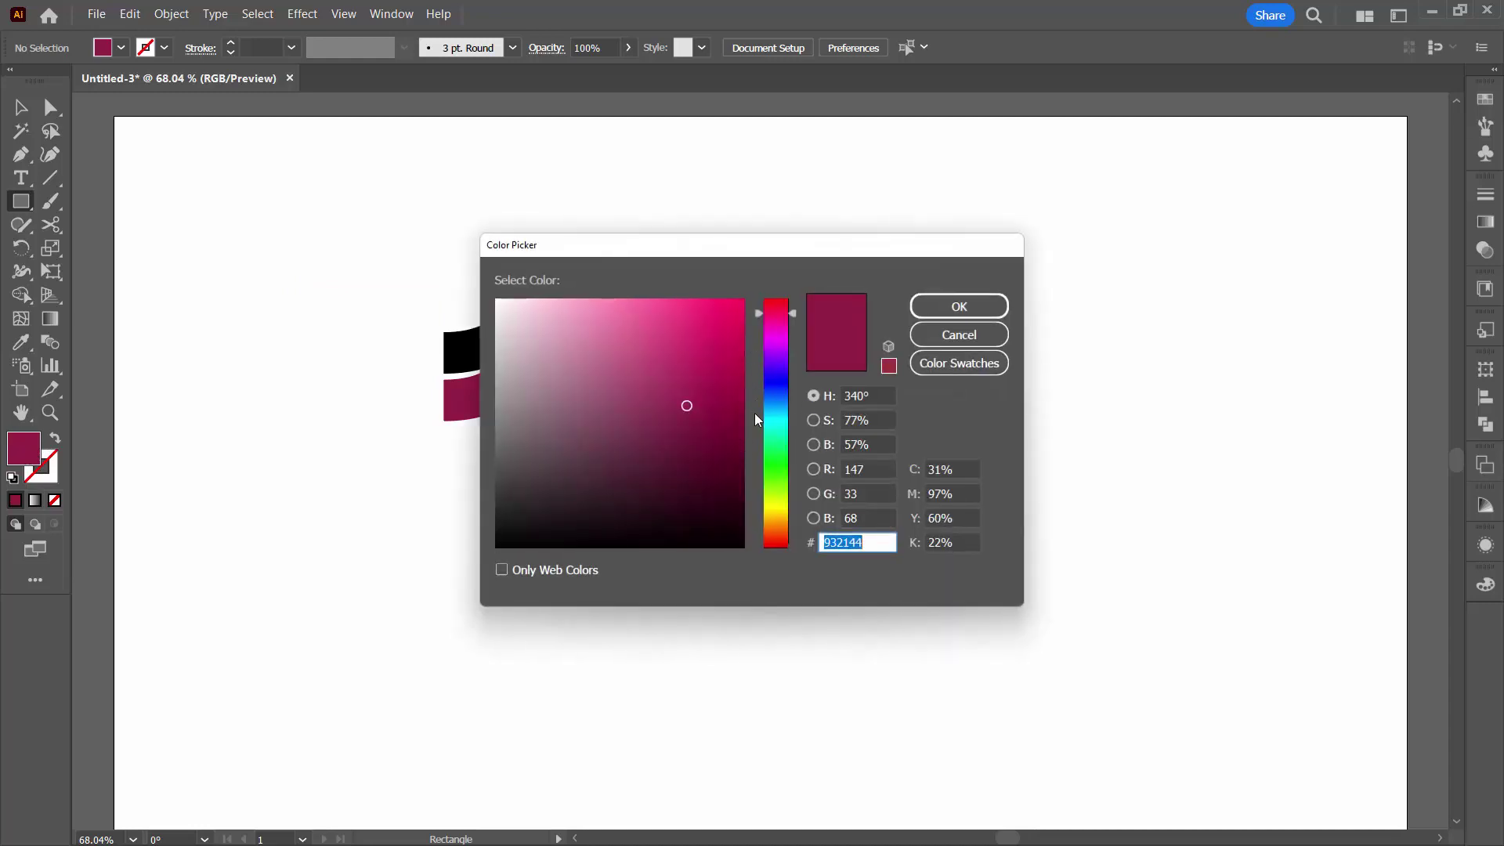
{"action": "left_click", "coordinate": [777, 426]}
{"action": "left_click", "coordinate": [960, 307]}
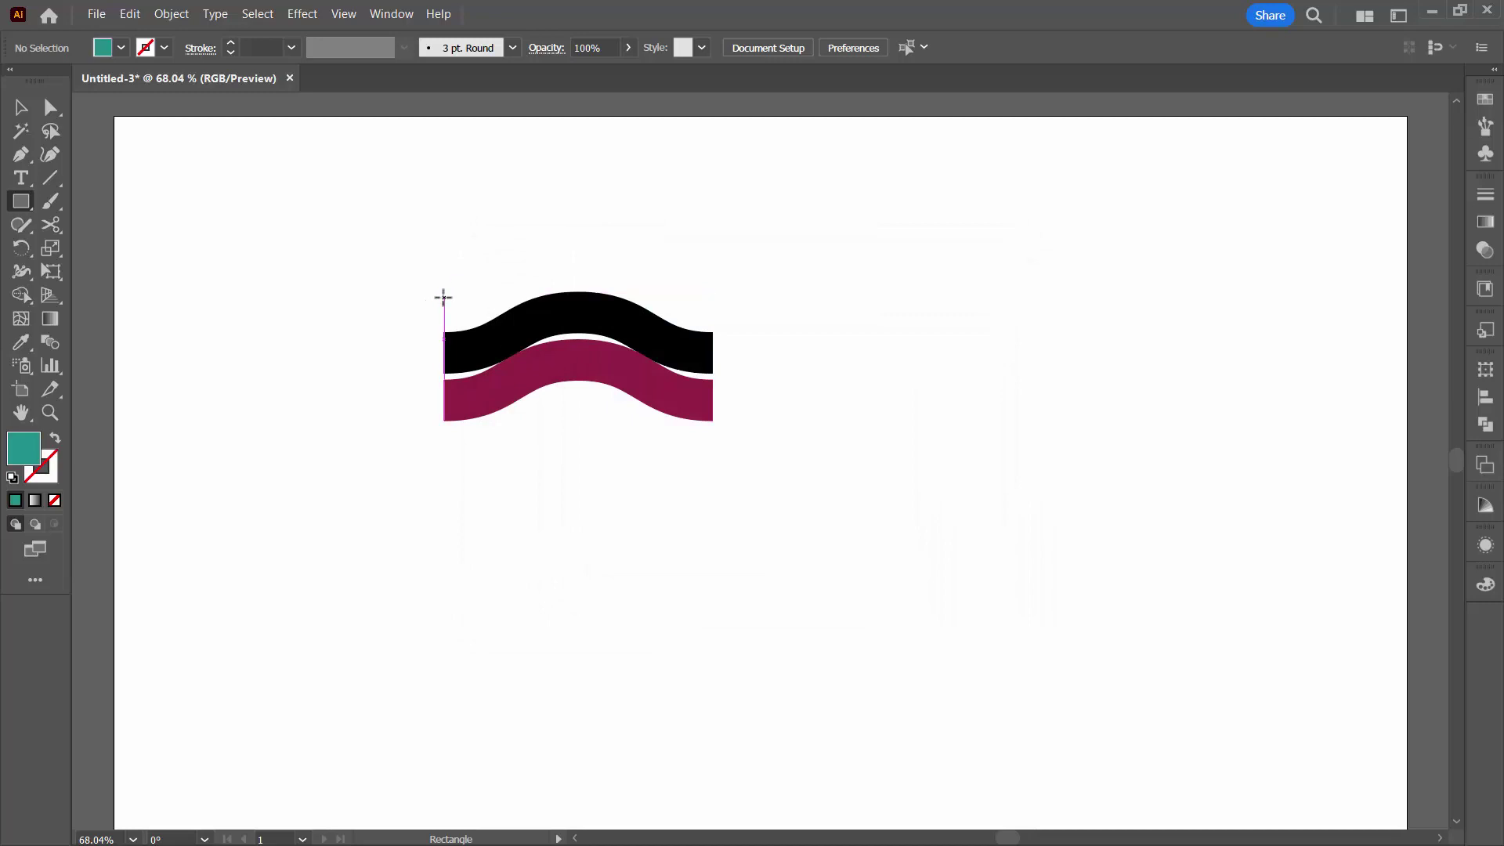
{"action": "left_click_drag", "start_coordinate": [443, 297], "coordinate": [713, 449]}
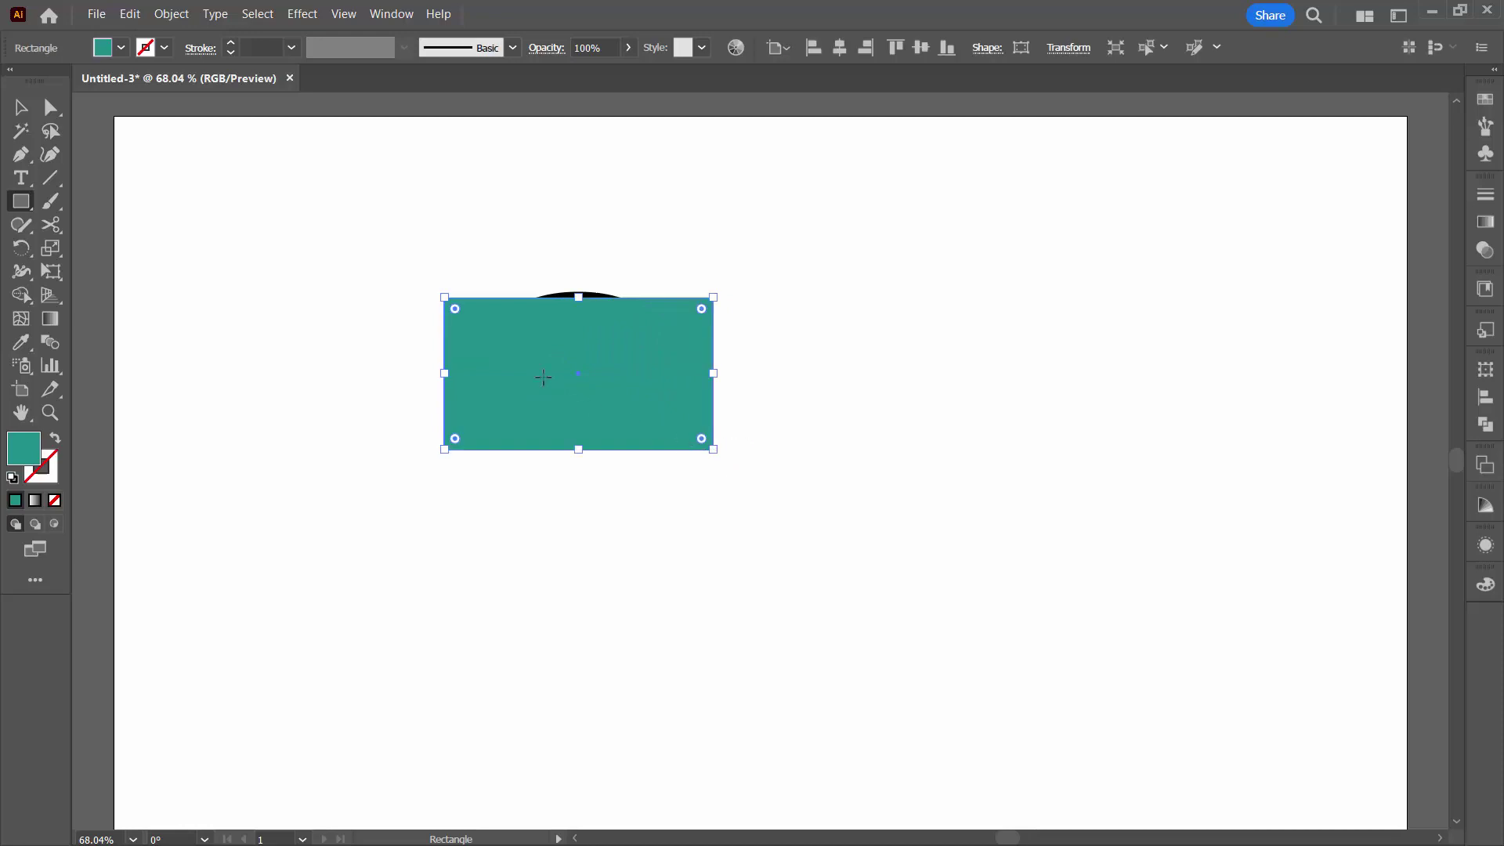
- Nudge the teal rectangle upward in small increments until it covers both waves completely
{"action": "key", "text": "Up"}
{"action": "key", "text": "Up"}
{"action": "key", "text": "Up"}
{"action": "key", "text": "Up"}
{"action": "key", "text": "Up"}
{"action": "key", "text": "Up"}
{"action": "key", "text": "Up"}
{"action": "key", "text": "Up"}
{"action": "key", "text": "Up"}
{"action": "key", "text": "Up"}
{"action": "key", "text": "Up"}
{"action": "key", "text": "Up"}
{"action": "key", "text": "Up"}
{"action": "key", "text": "Up"}
{"action": "key", "text": "Up"}
{"action": "key", "text": "Up"}
{"action": "key", "text": "Up"}
{"action": "key", "text": "Up"}
{"action": "key", "text": "Up"}
{"action": "key", "text": "Up"}
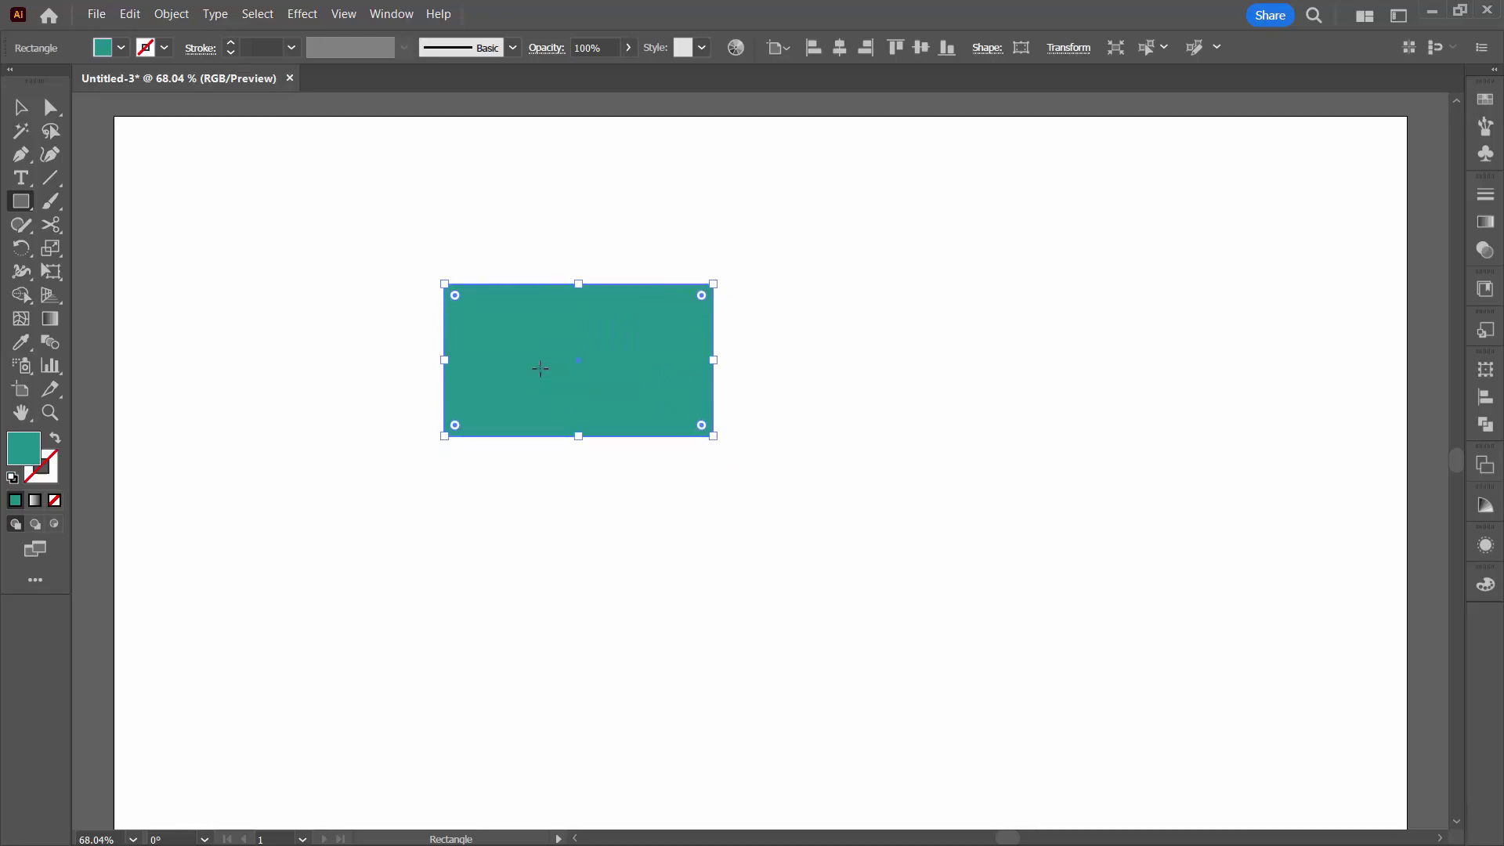
- Send the teal rectangle behind both waves and check in outline view that their side edges coincide
{"action": "left_click", "coordinate": [174, 14]}
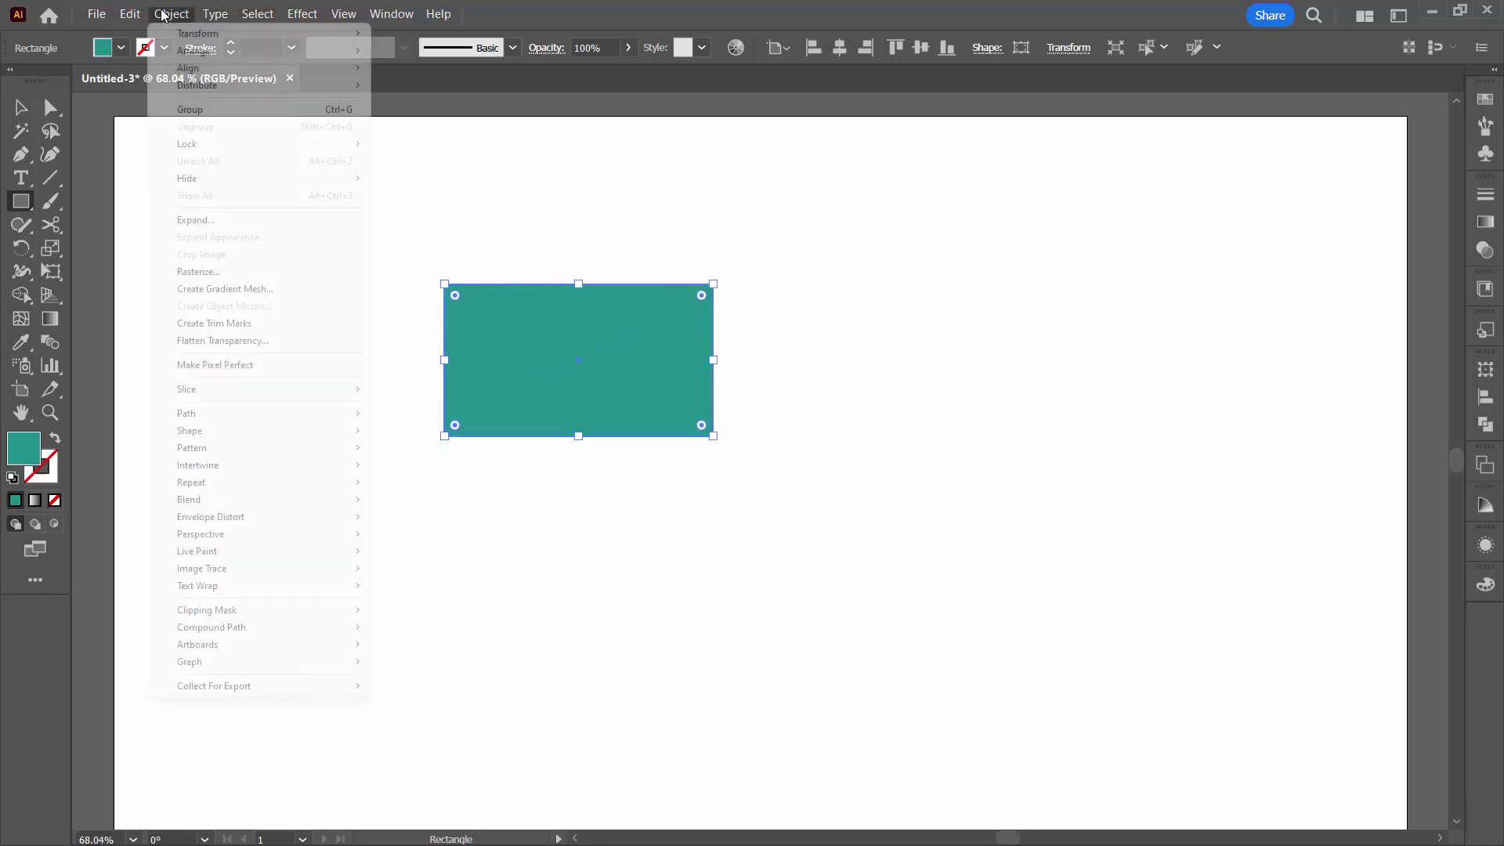
{"action": "mouse_move", "coordinate": [205, 55]}
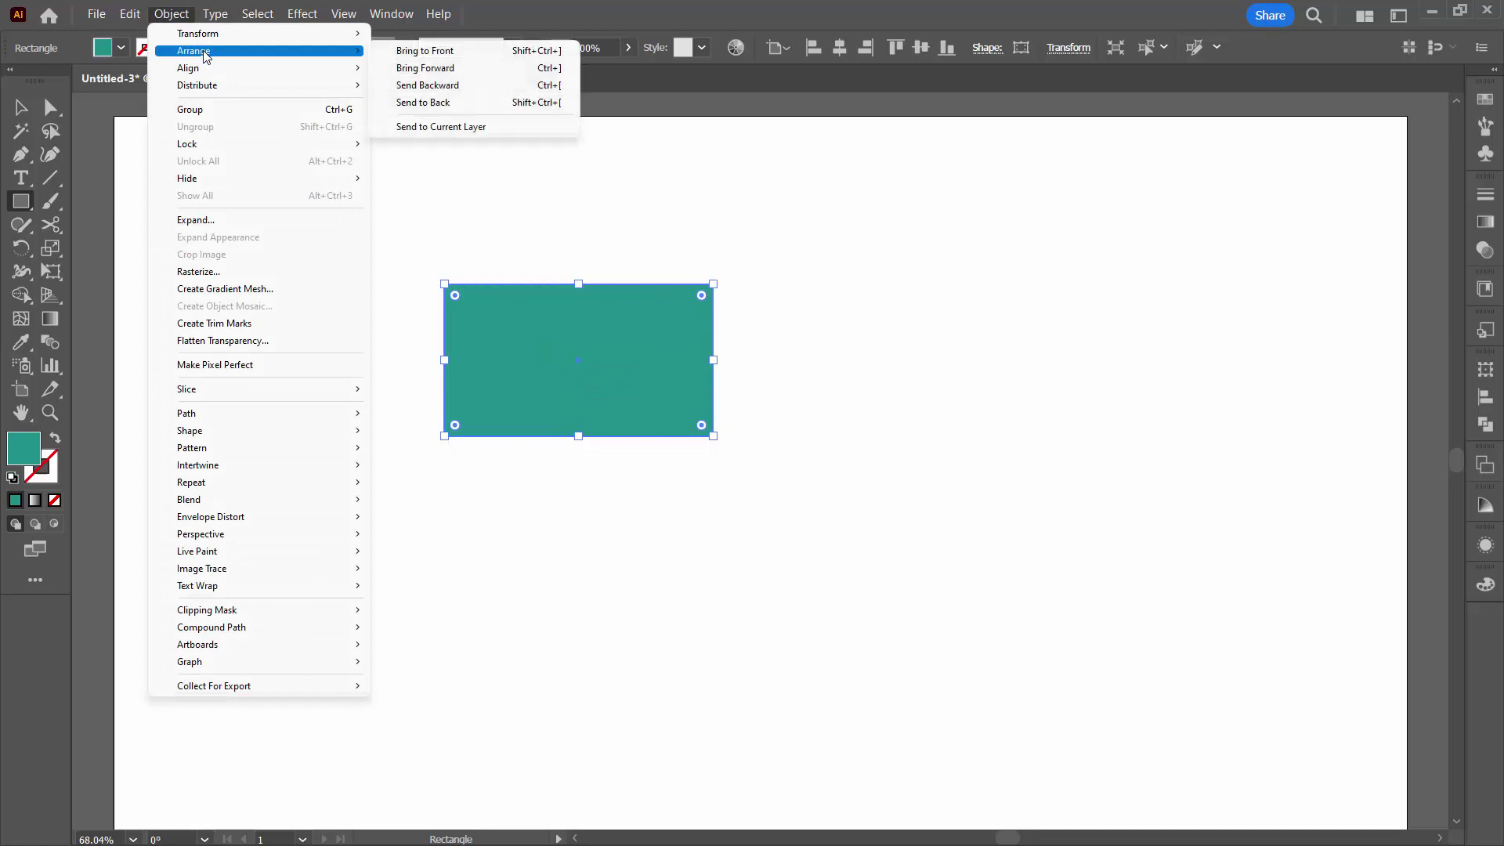
{"action": "left_click", "coordinate": [415, 103]}
{"action": "left_click", "coordinate": [50, 413]}
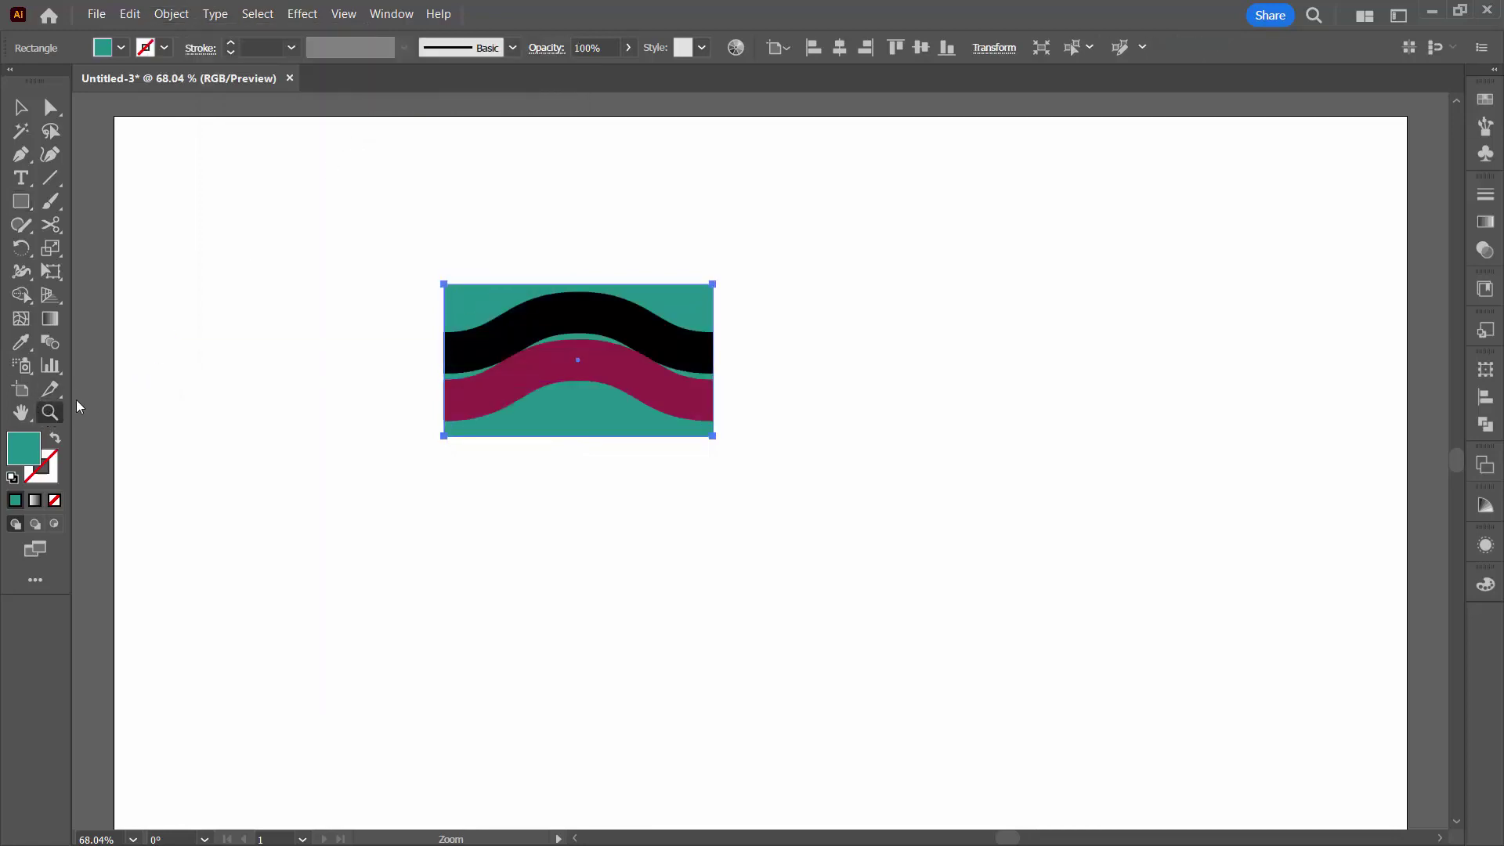
{"action": "left_click_drag", "start_coordinate": [431, 258], "coordinate": [627, 553]}
{"action": "left_click", "coordinate": [343, 14]}
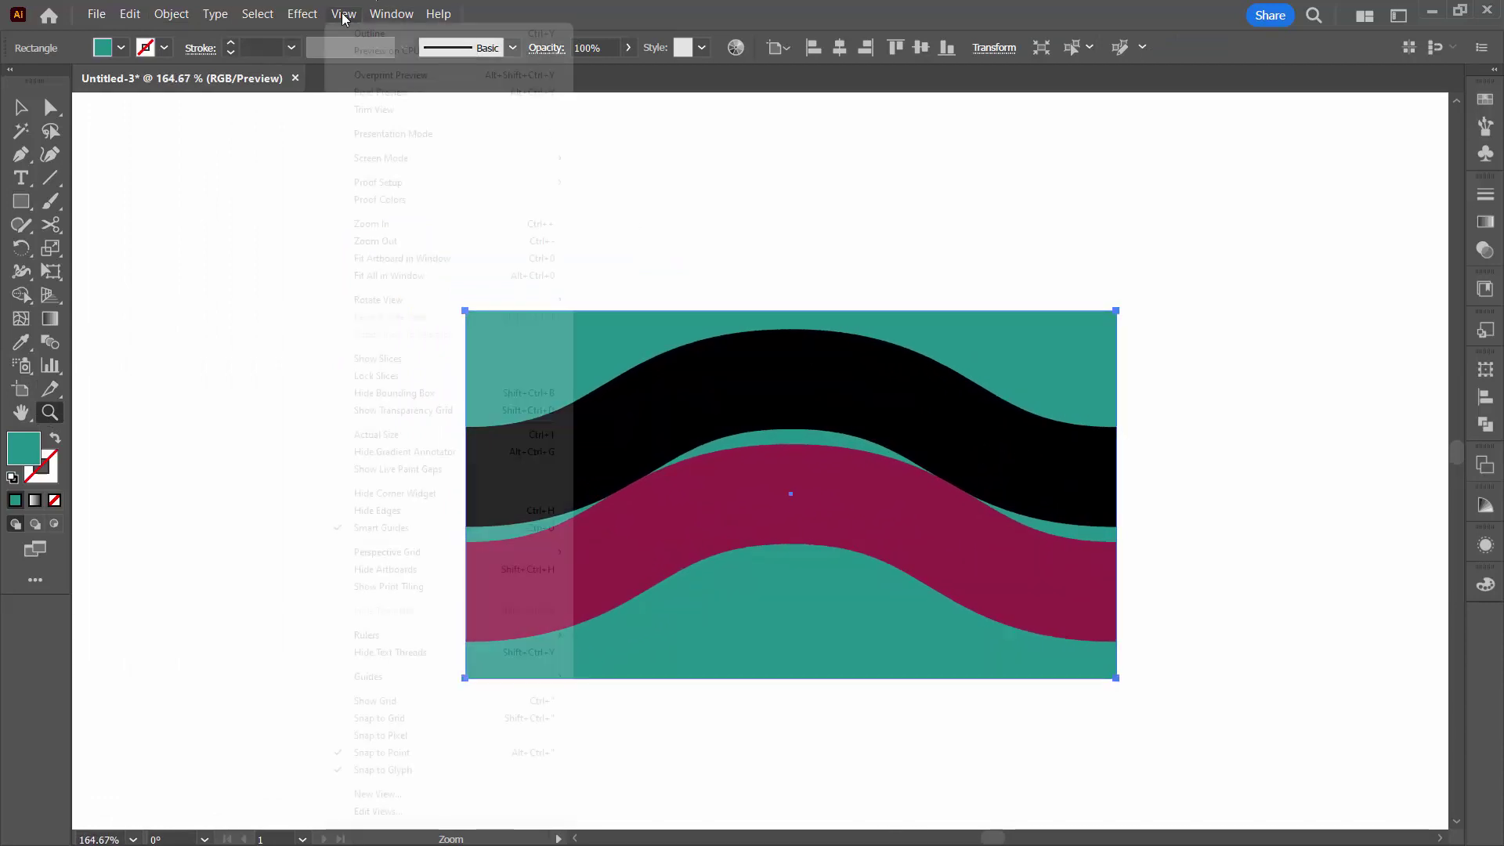
{"action": "left_click", "coordinate": [367, 32]}
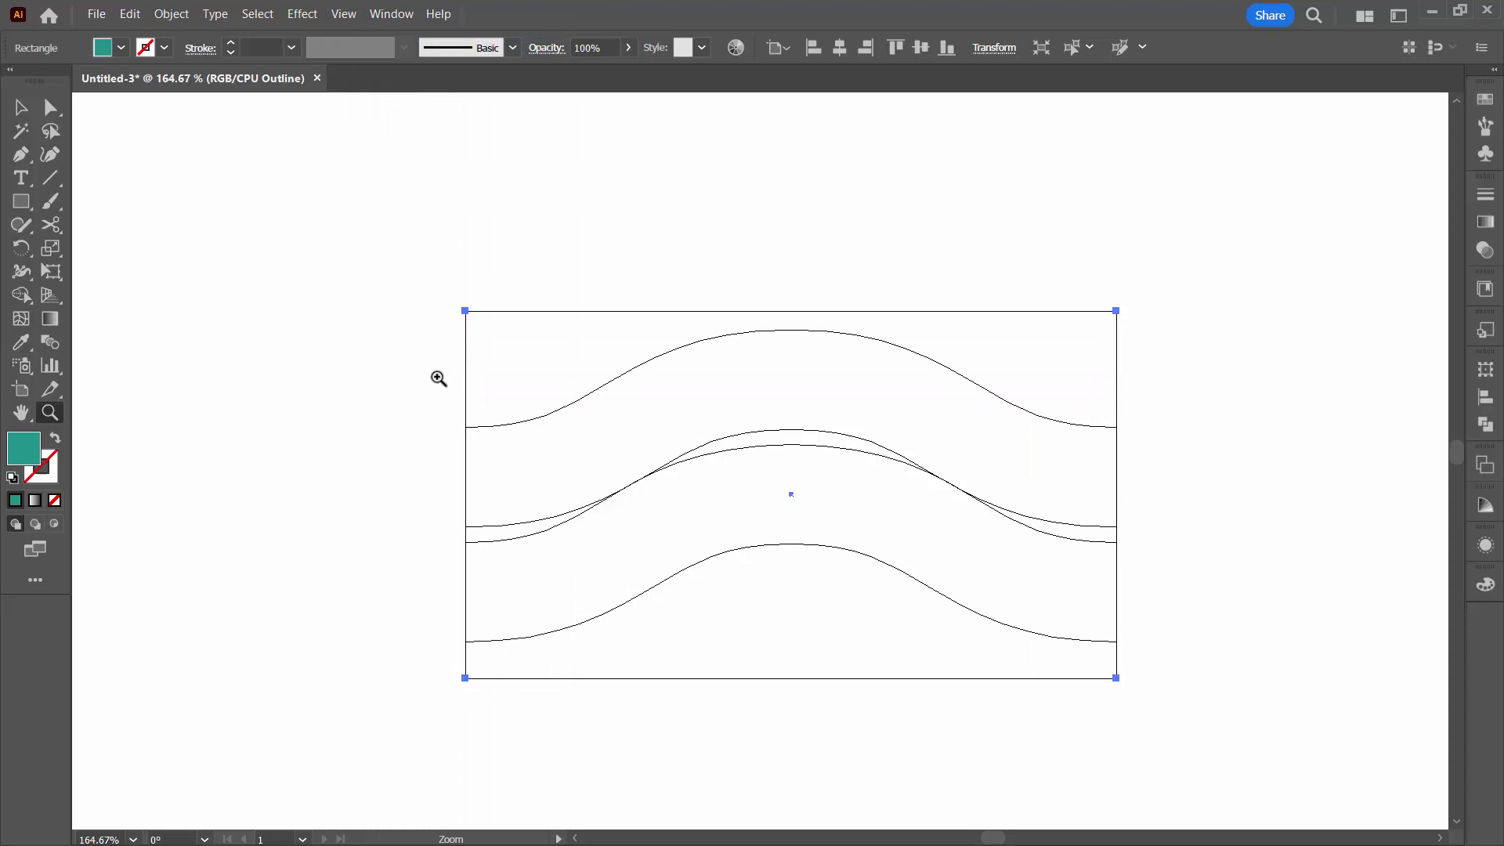
{"action": "left_click", "coordinate": [343, 14]}
{"action": "left_click", "coordinate": [365, 33]}
- Select all shapes and use Shape Builder to remove the area above the black wave, the crimson wave, and the area beneath it
{"action": "left_click", "coordinate": [21, 108]}
{"action": "left_click_drag", "start_coordinate": [272, 184], "coordinate": [1142, 752]}
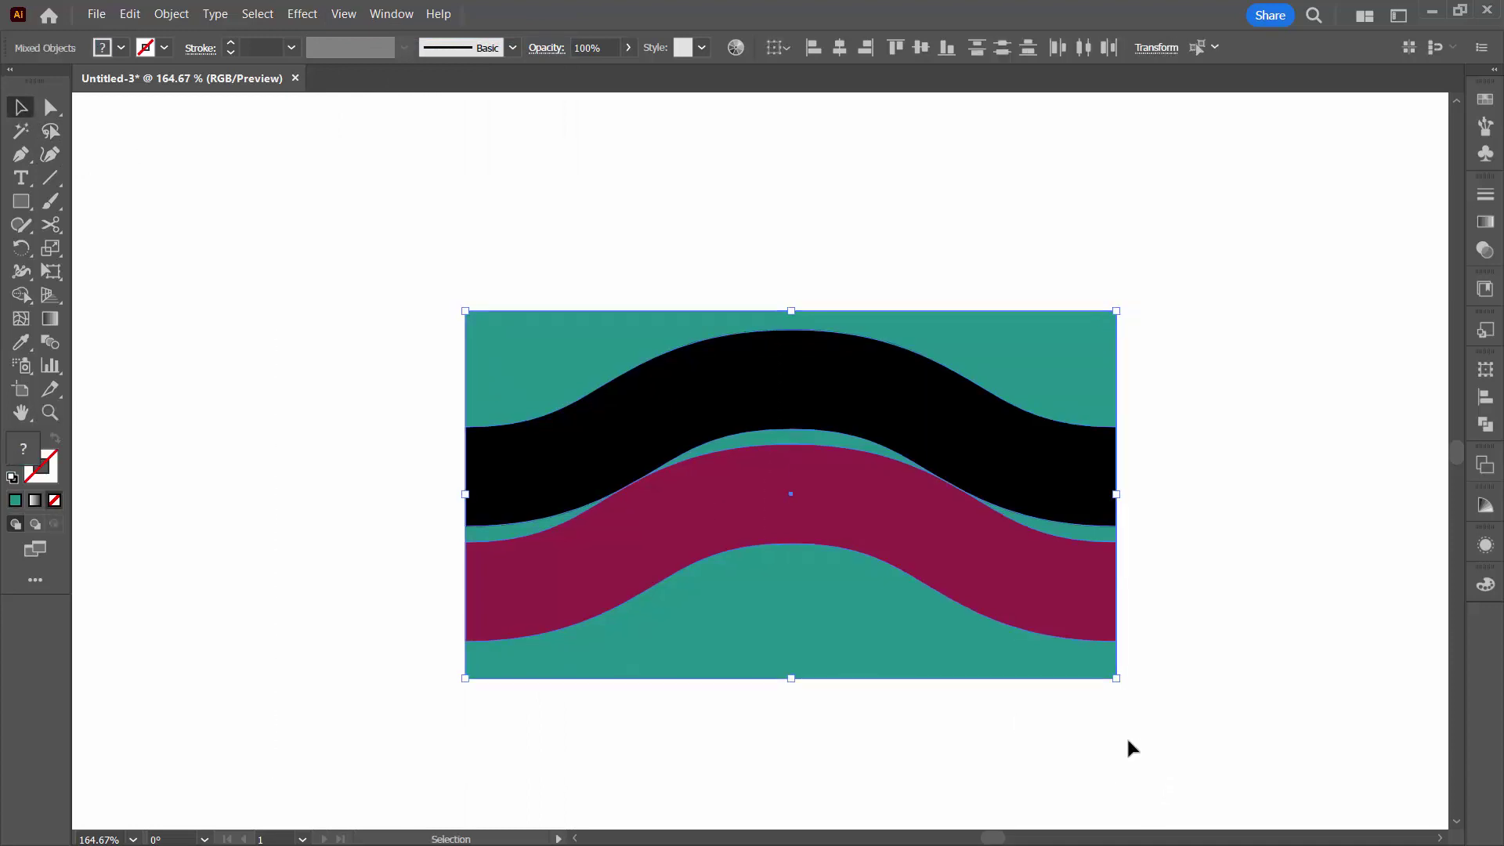
{"action": "left_click", "coordinate": [20, 295]}
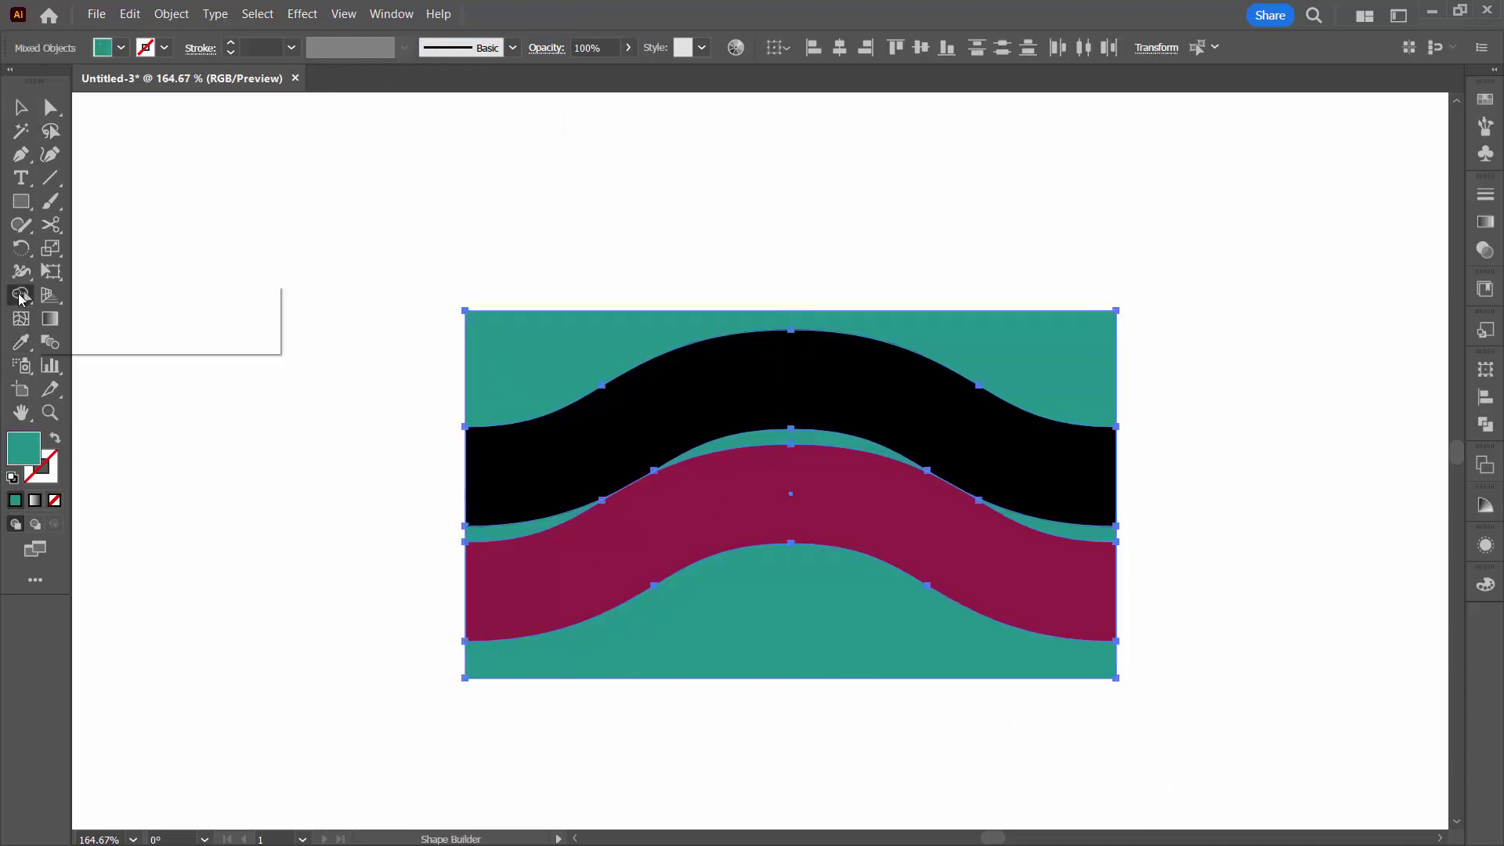
{"action": "right_click", "coordinate": [19, 297]}
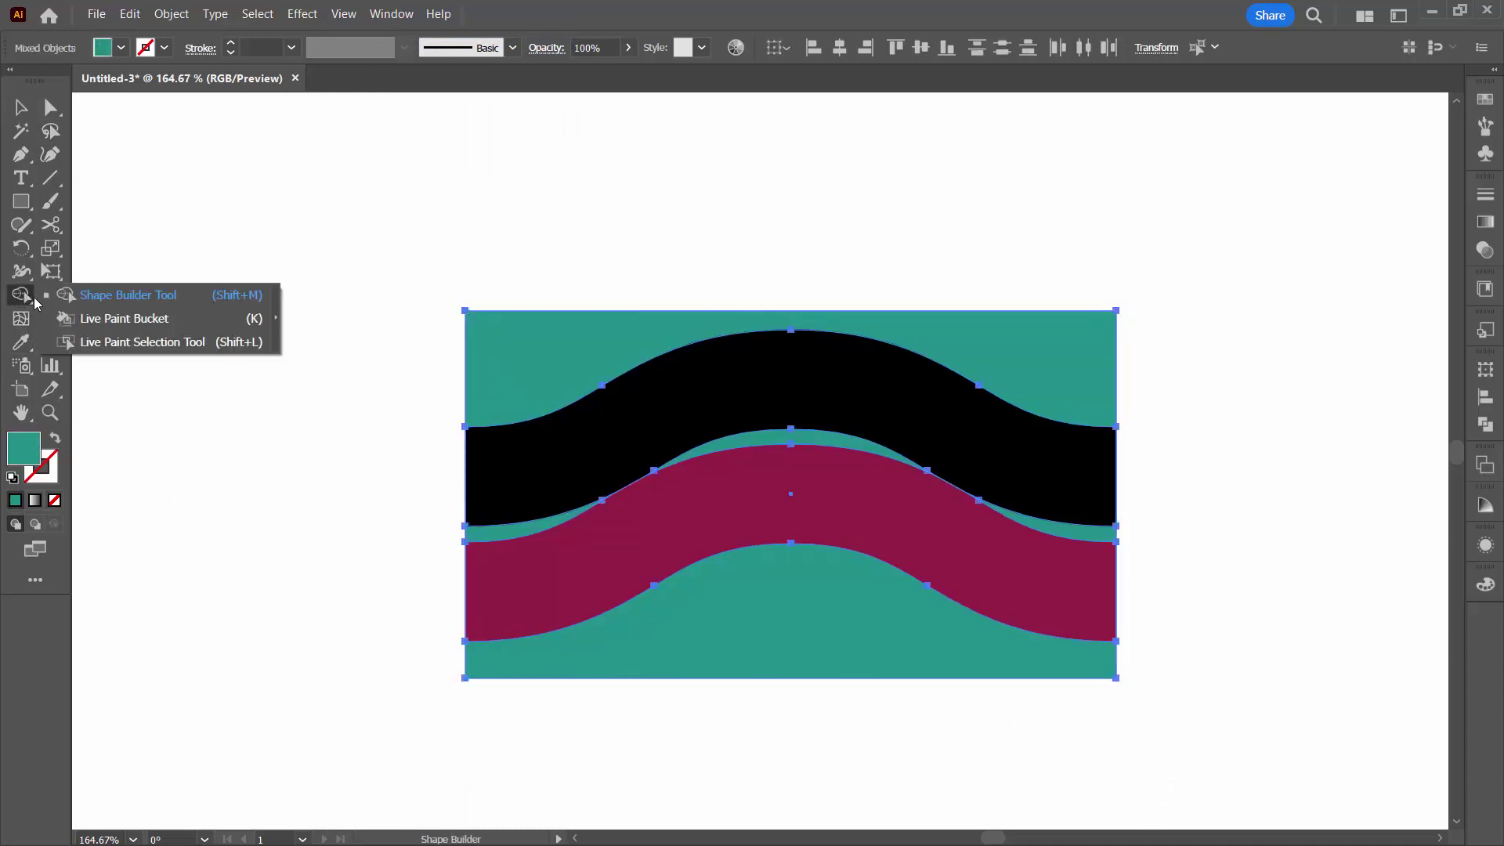
{"action": "left_click", "coordinate": [136, 298]}
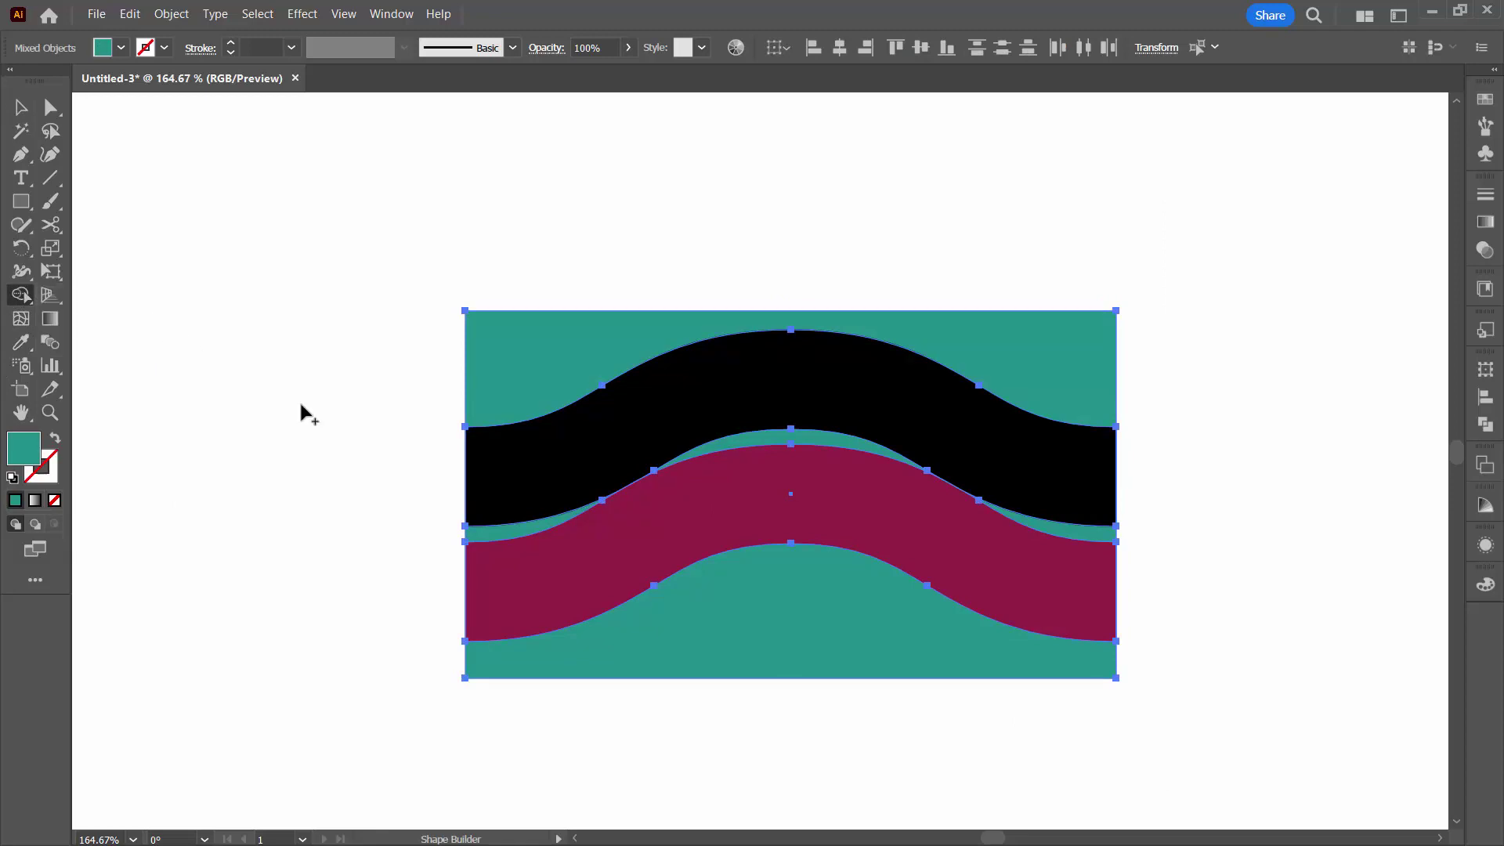
{"action": "left_click", "coordinate": [514, 338], "text": "alt"}
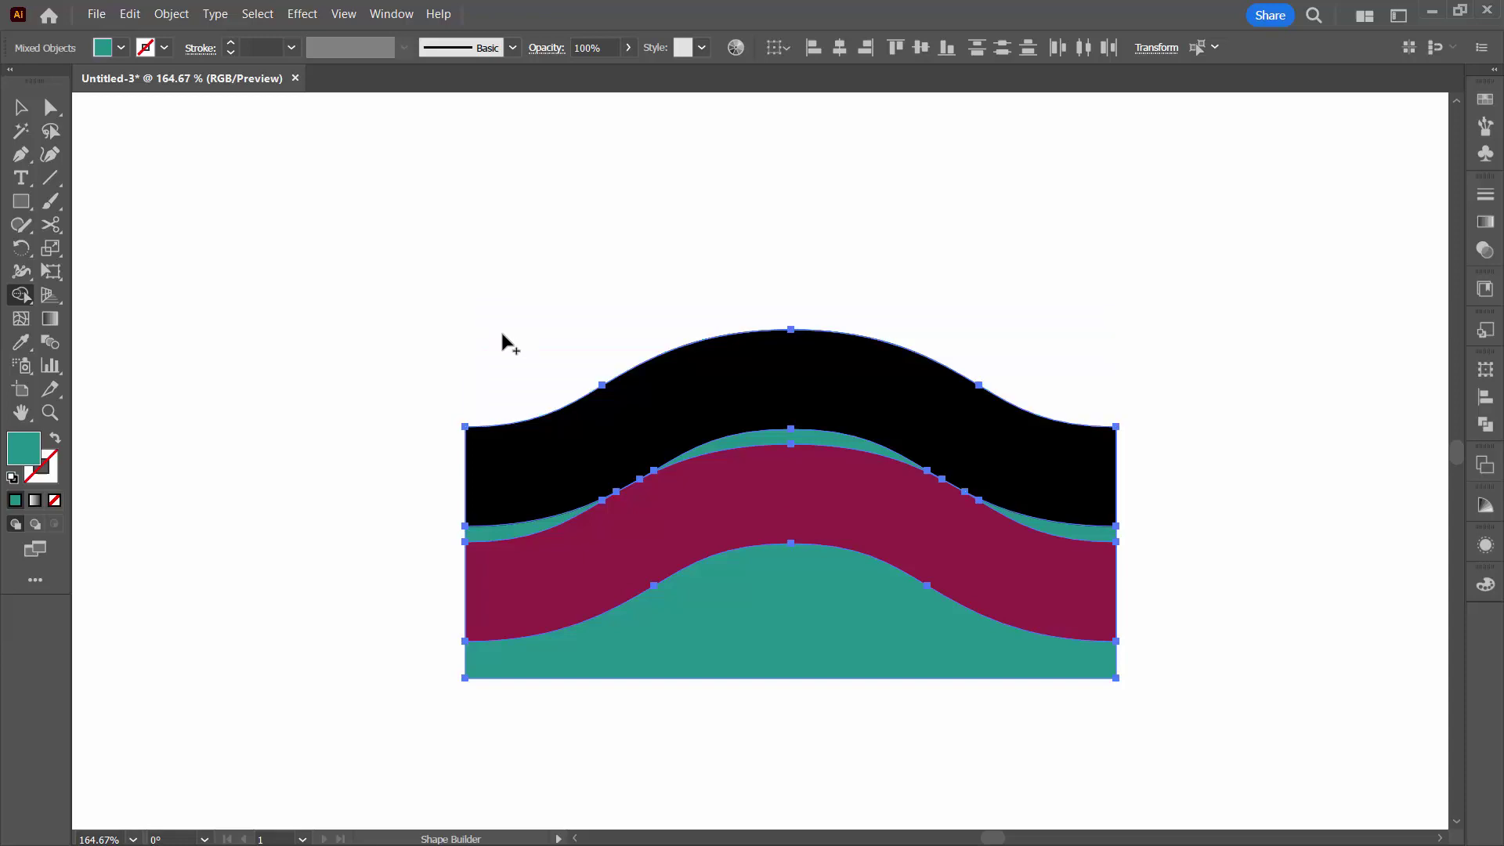
{"action": "left_click", "coordinate": [669, 543], "text": "alt"}
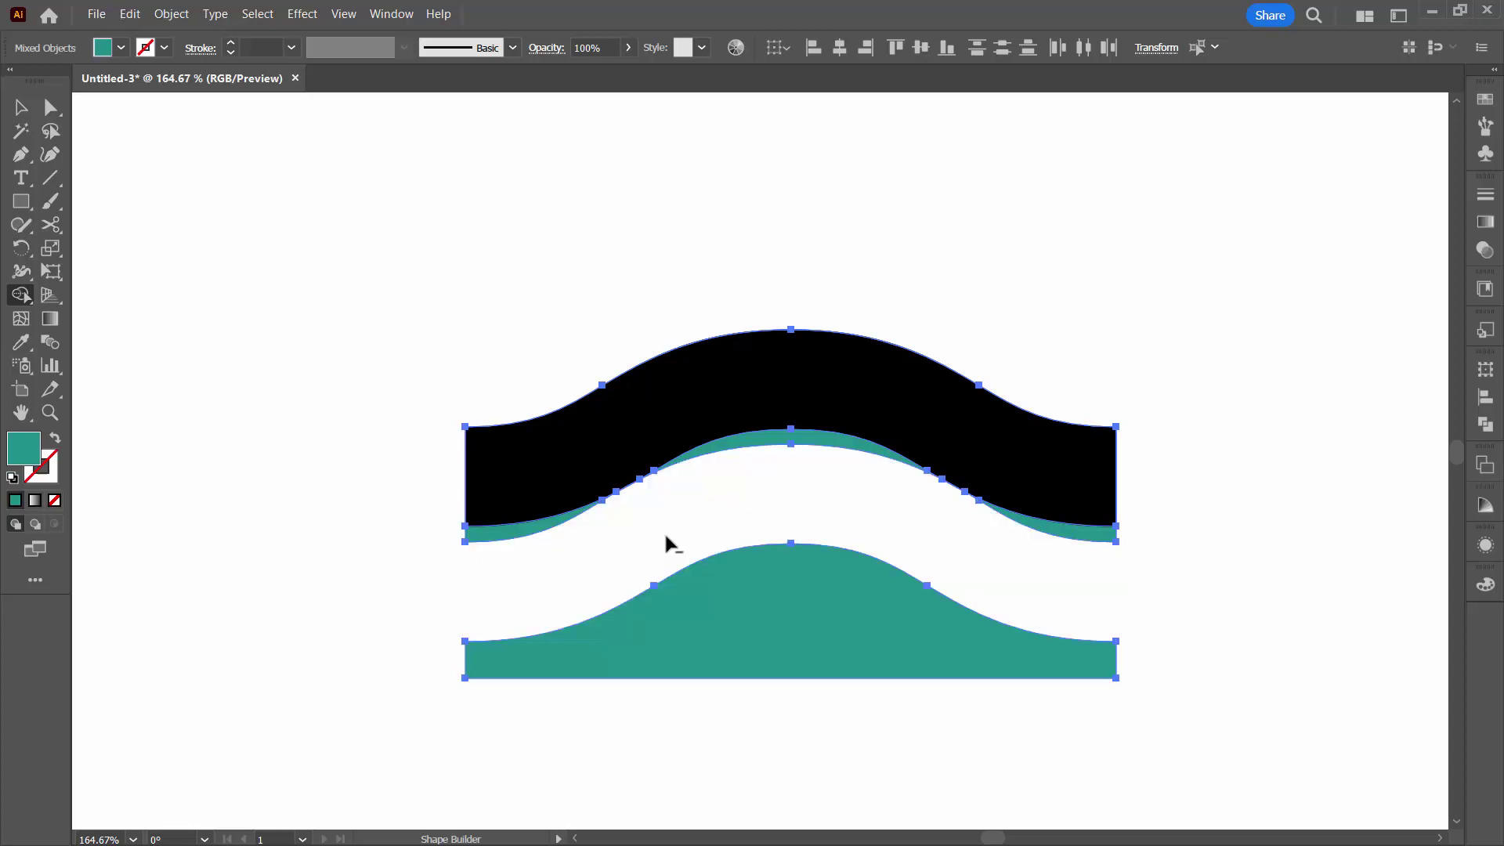
{"action": "left_click", "coordinate": [711, 634], "text": "alt"}
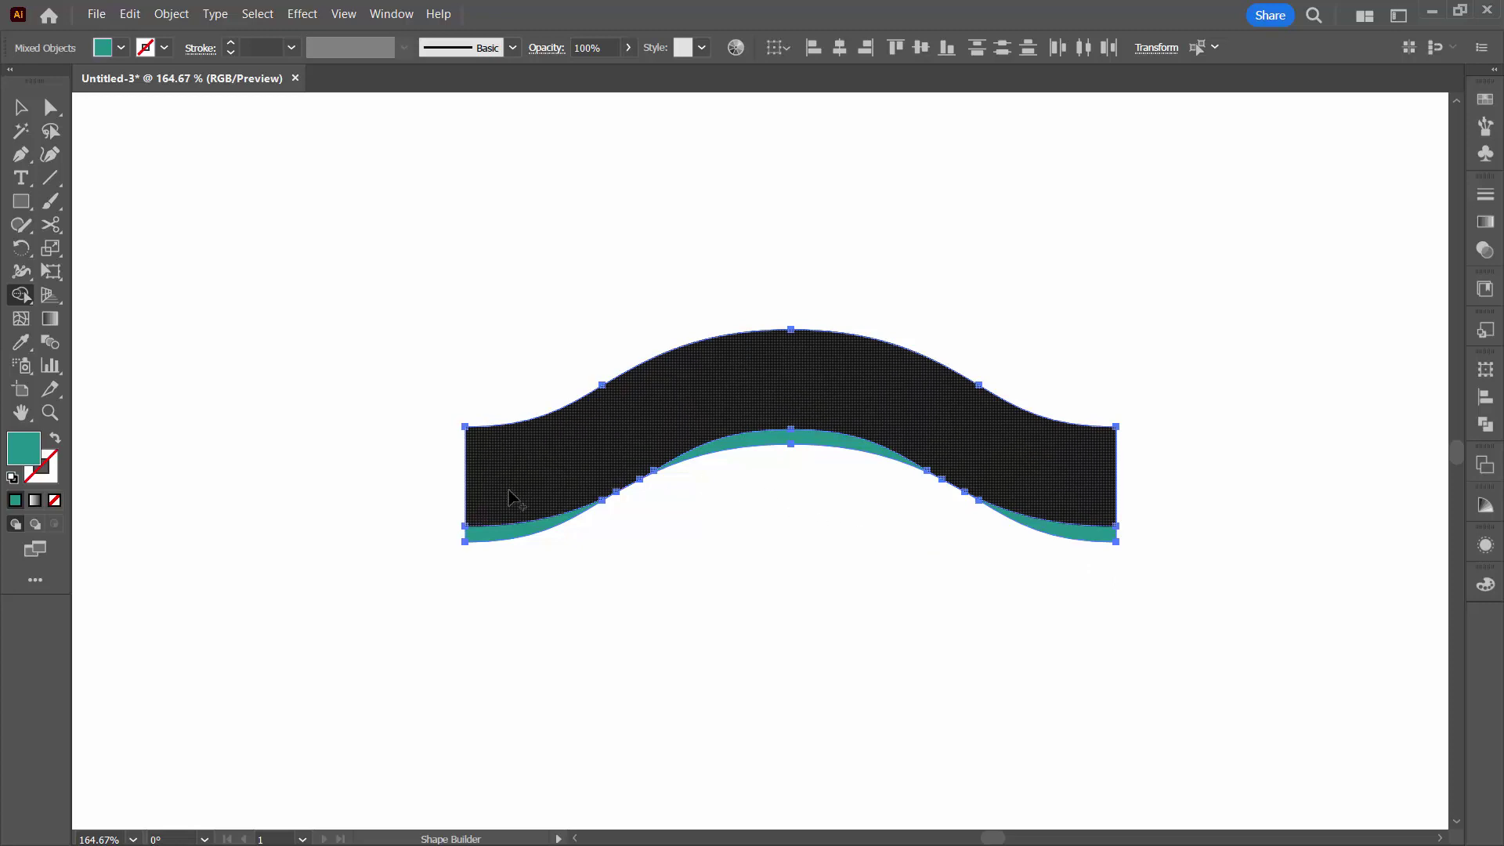
- Merge the thin teal slivers below the black wave into it with Shape Builder, giving the wave the teal fill
{"action": "left_click_drag", "start_coordinate": [510, 521], "coordinate": [513, 535]}
{"action": "mouse_move", "coordinate": [821, 413]}
{"action": "left_mouse_down"}
{"action": "mouse_move", "coordinate": [820, 443]}
{"action": "mouse_move", "coordinate": [1064, 507]}
{"action": "mouse_move", "coordinate": [1078, 543]}
{"action": "mouse_move", "coordinate": [963, 502]}
{"action": "left_mouse_up"}
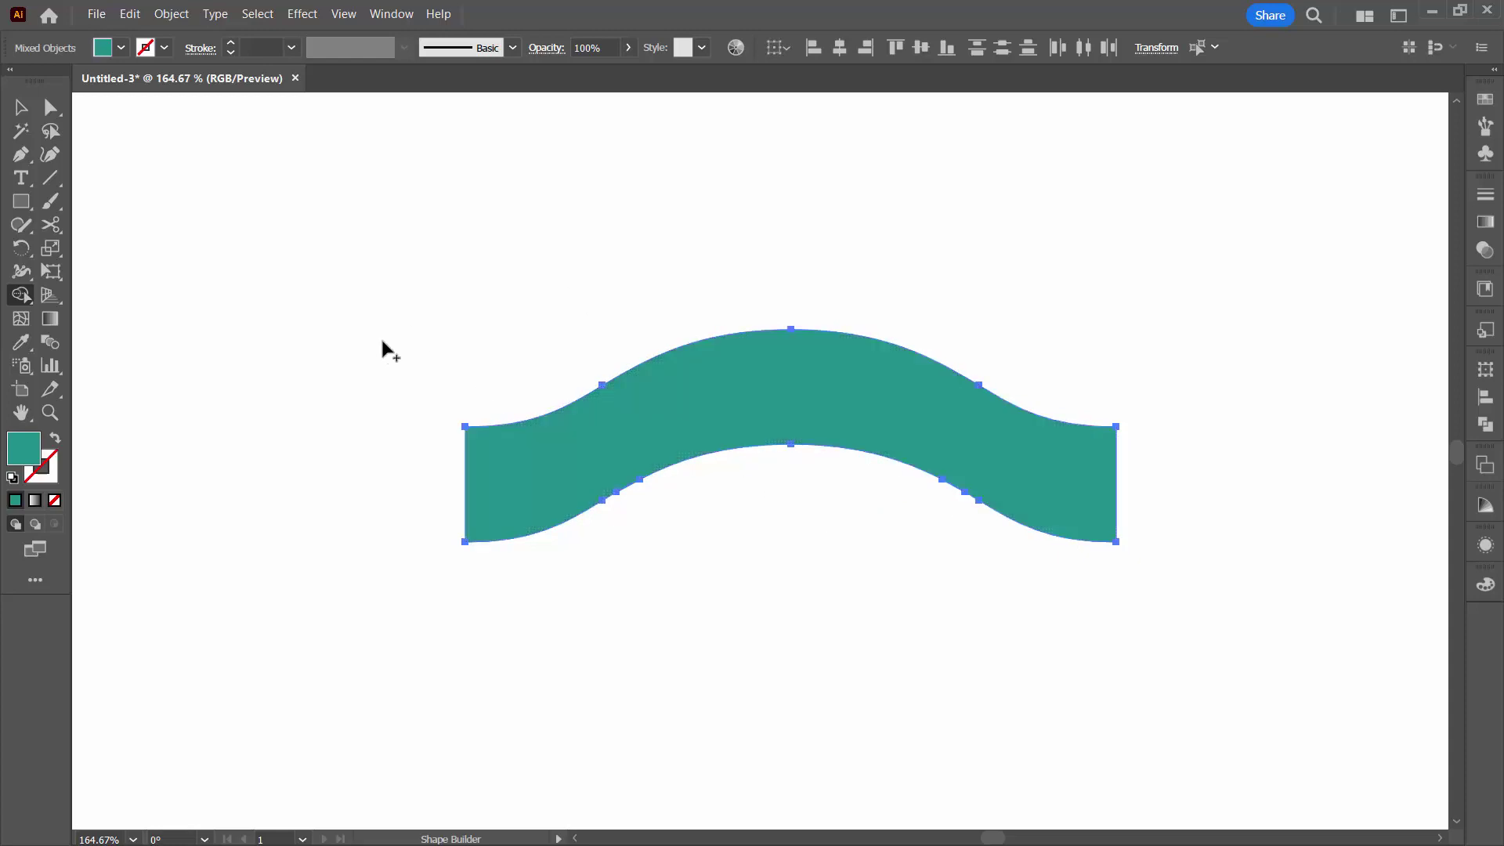
{"action": "left_click", "coordinate": [21, 107]}
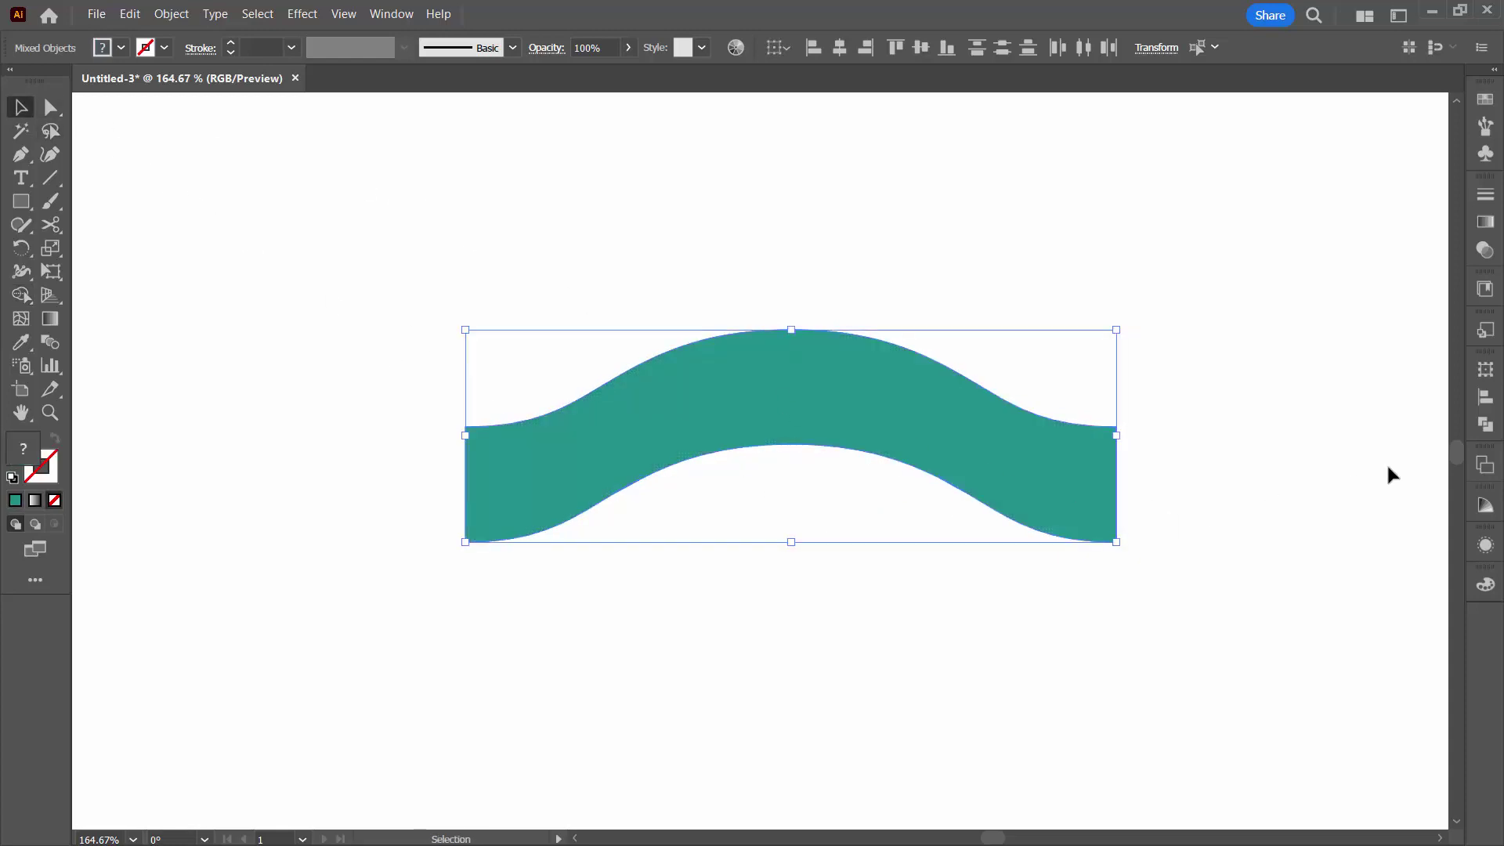
- Examine the layer's contents, selecting the leftover paths and group one by one to locate them on the wave
{"action": "left_click", "coordinate": [1484, 423]}
{"action": "left_click_drag", "start_coordinate": [1084, 239], "coordinate": [1158, 194]}
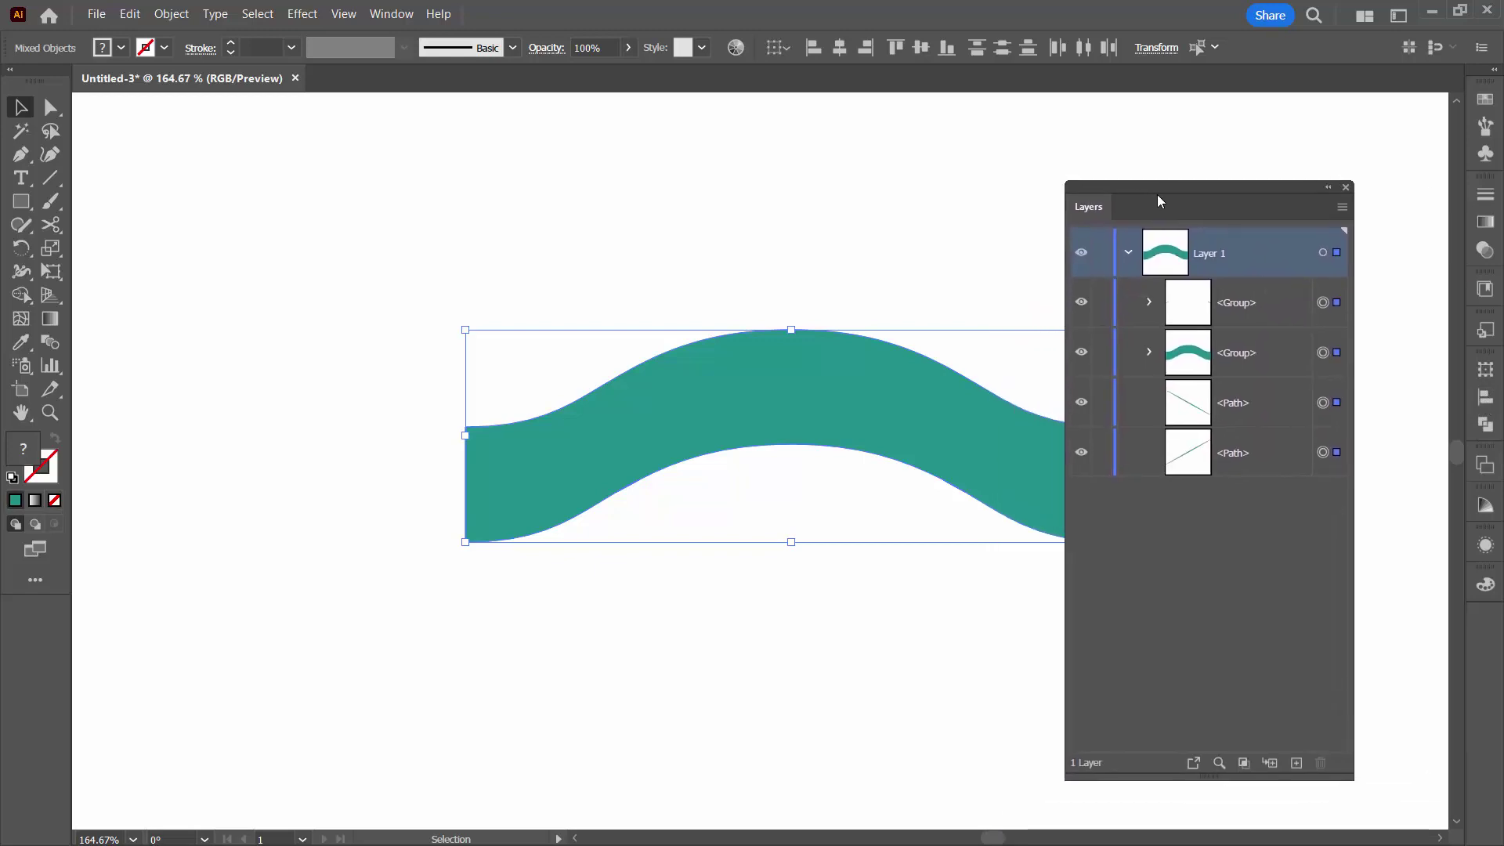
{"action": "left_click", "coordinate": [1322, 403]}
{"action": "left_click", "coordinate": [1323, 453]}
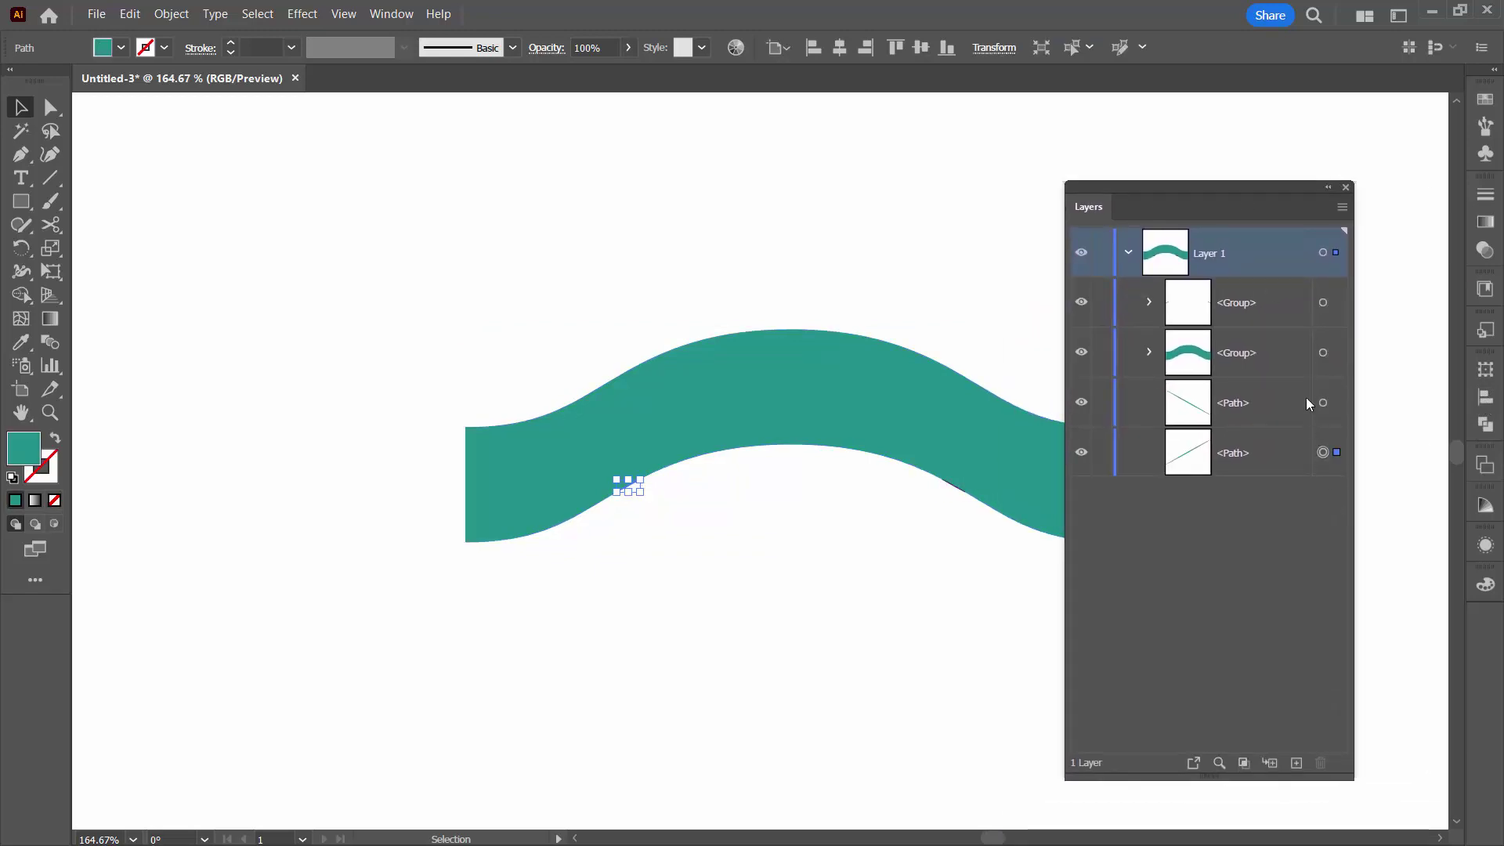
{"action": "left_click", "coordinate": [1323, 303]}
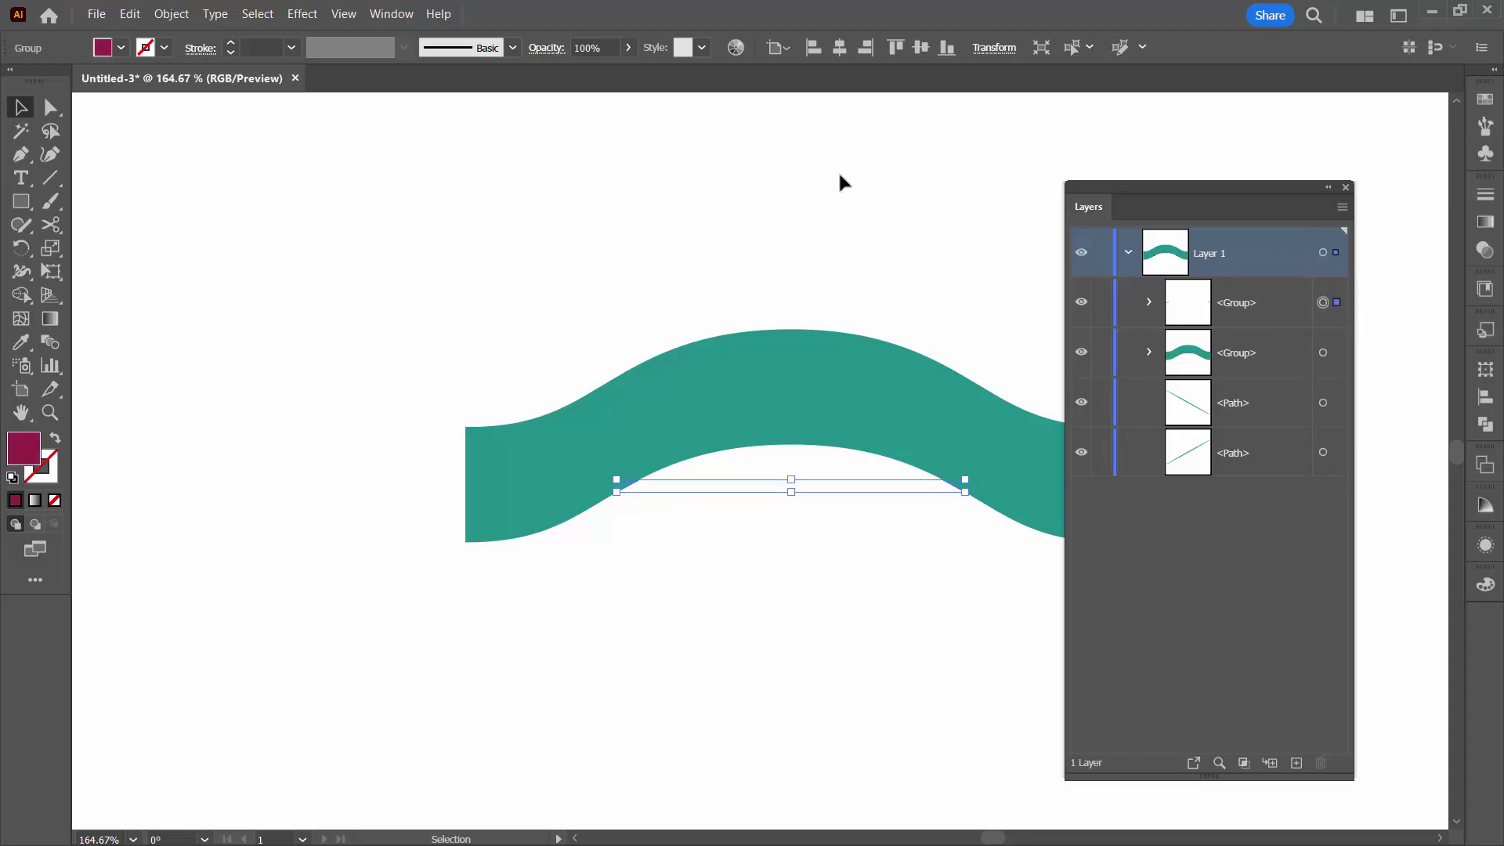
{"action": "key", "text": "ctrl+shift+a"}
{"action": "left_click_drag", "start_coordinate": [1163, 188], "coordinate": [1298, 183]}
- Select the wave with all its leftover fragments and unite them into a single path
{"action": "left_click_drag", "start_coordinate": [562, 217], "coordinate": [1116, 681]}
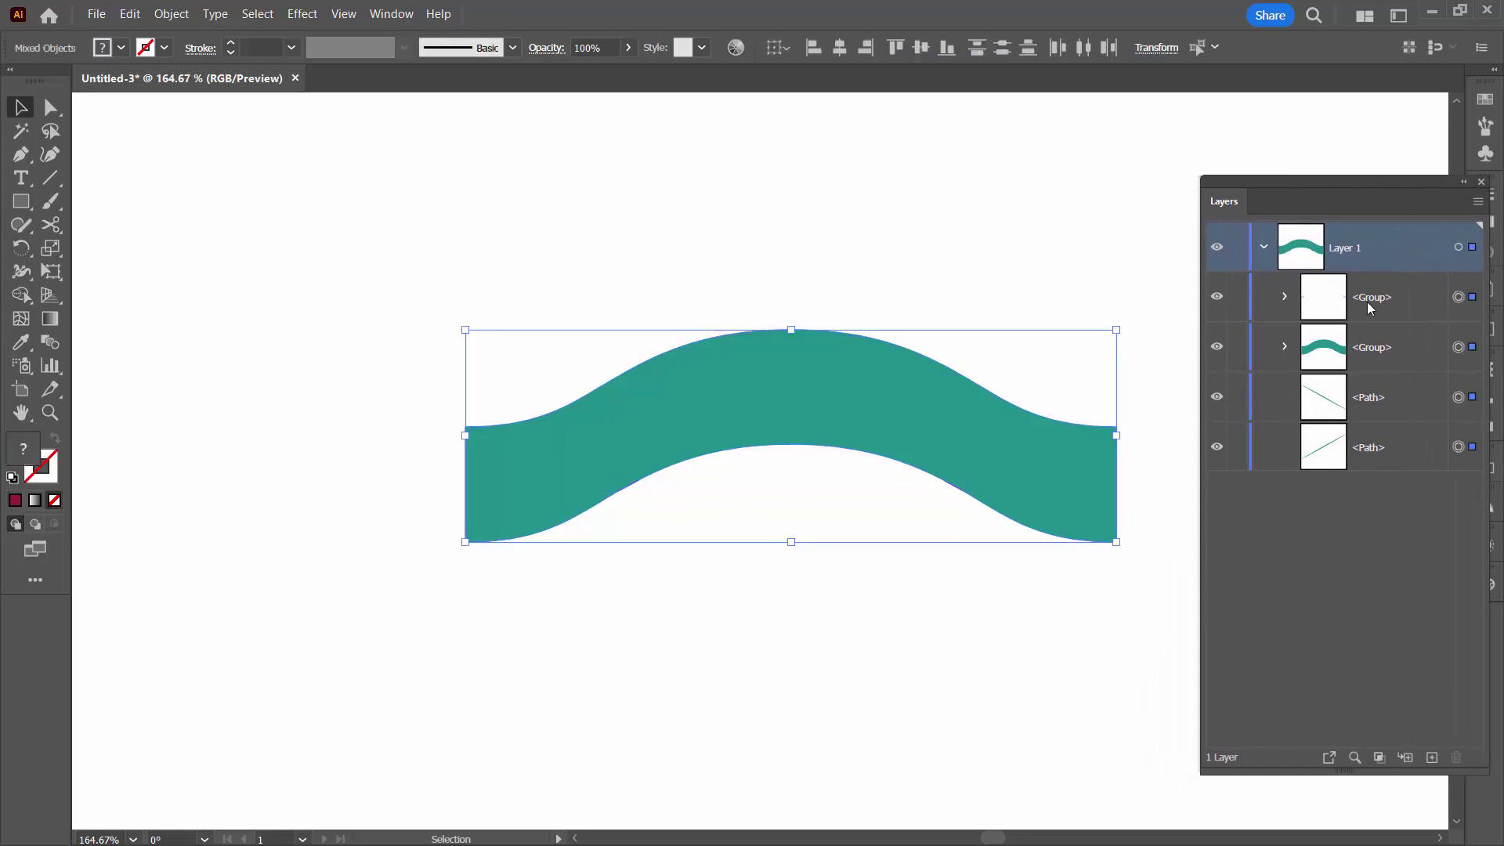
{"action": "left_click_drag", "start_coordinate": [1387, 183], "coordinate": [1304, 189]}
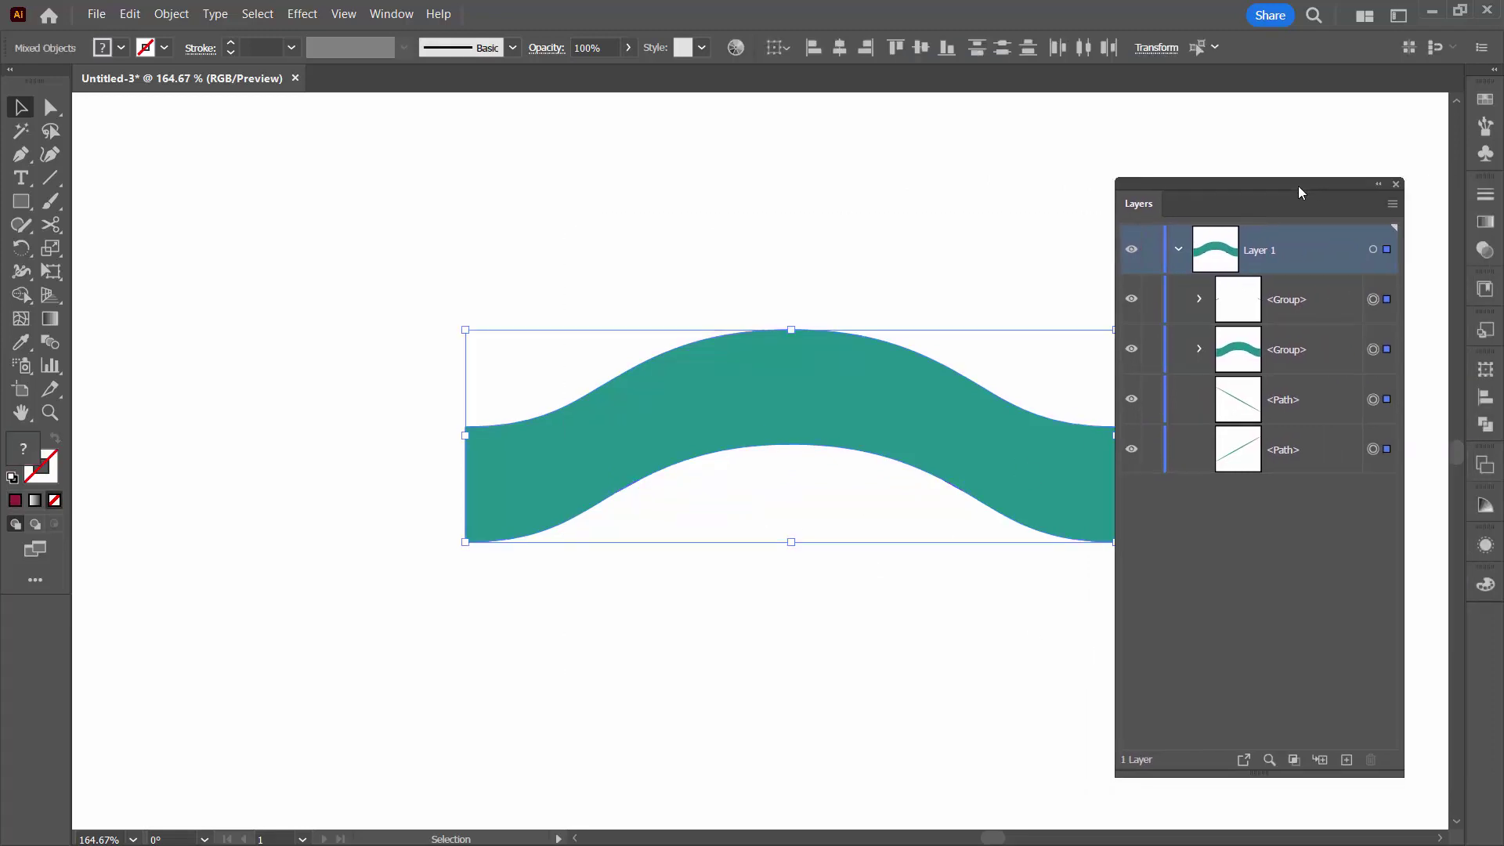
{"action": "left_click", "coordinate": [1482, 425]}
{"action": "left_click", "coordinate": [1257, 413]}
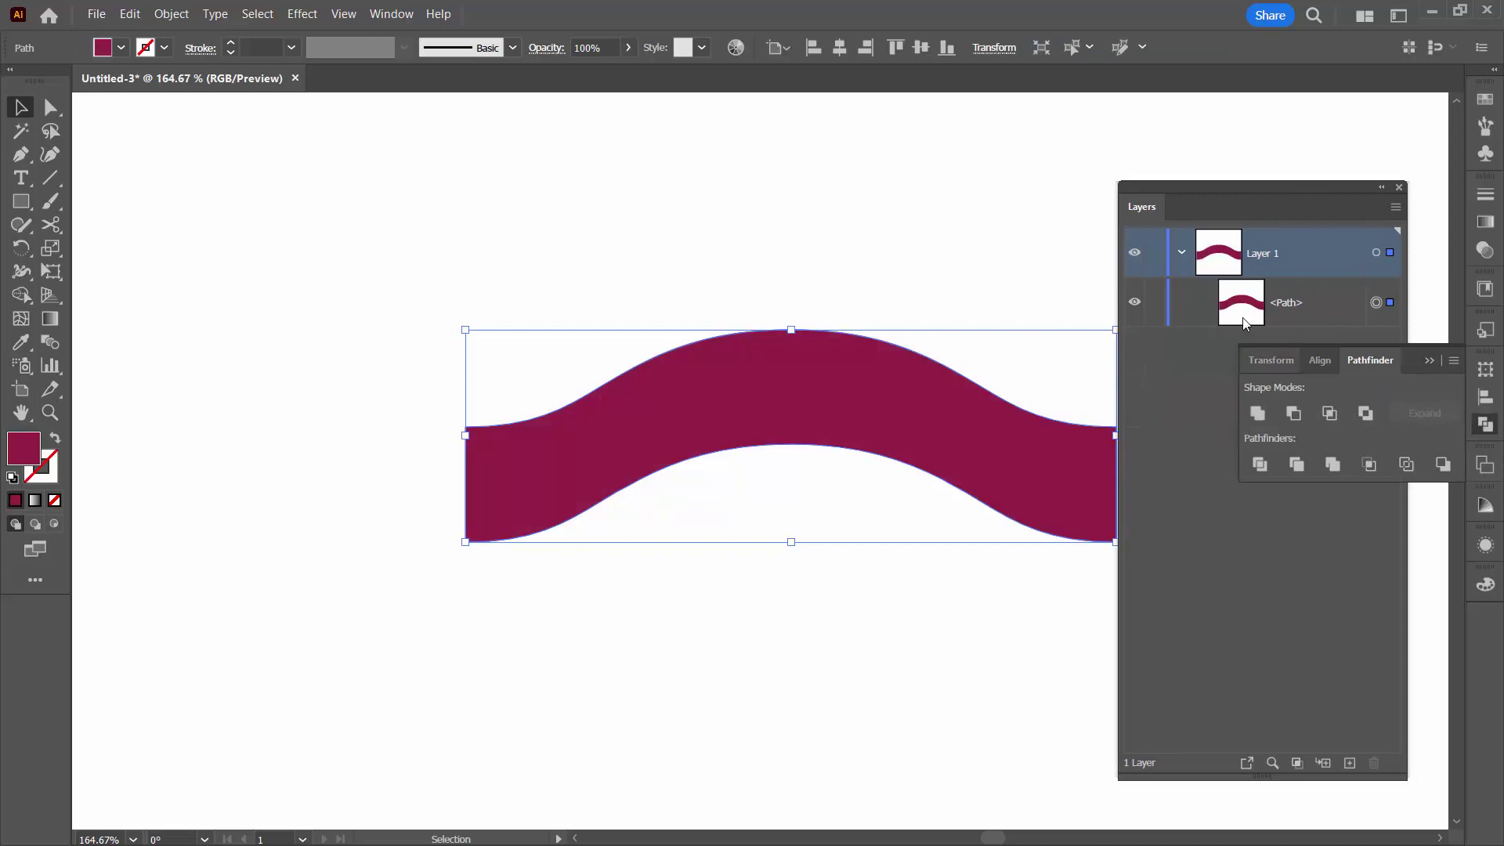
- Duplicate the crimson wave downward, fill the copy with a brighter magenta, and fit it snugly beneath the original
{"action": "left_click_drag", "start_coordinate": [1212, 199], "coordinate": [1270, 185]}
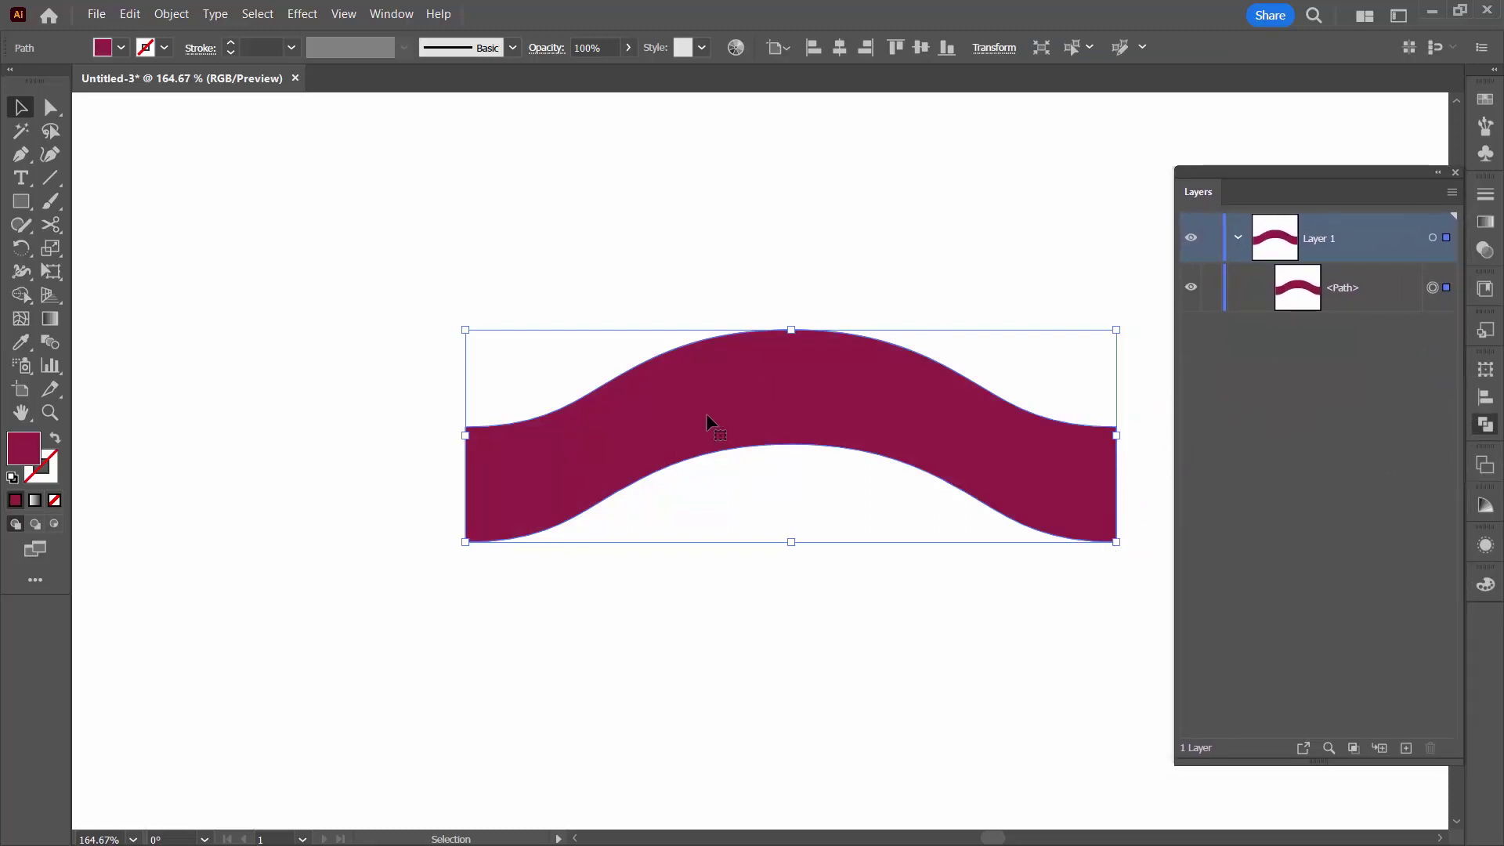
{"action": "mouse_move", "coordinate": [632, 413]}
{"action": "left_mouse_down"}
{"action": "mouse_move", "coordinate": [631, 578]}
{"action": "mouse_move", "coordinate": [631, 551]}
{"action": "left_mouse_up"}
{"action": "double_click", "coordinate": [31, 449]}
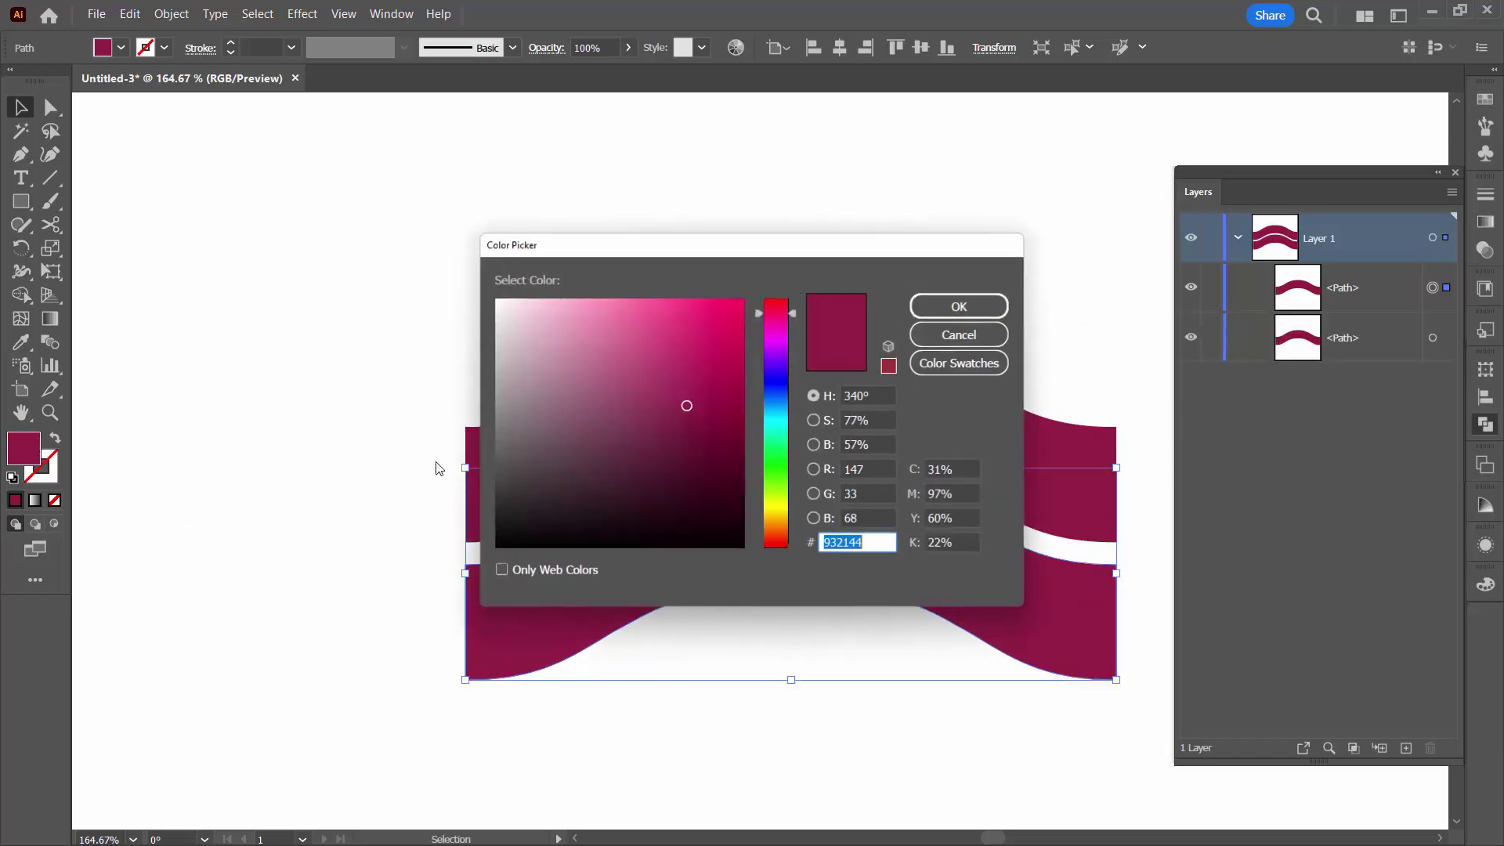
{"action": "left_click", "coordinate": [696, 348]}
{"action": "left_click", "coordinate": [915, 307]}
{"action": "left_click_drag", "start_coordinate": [793, 553], "coordinate": [793, 533]}
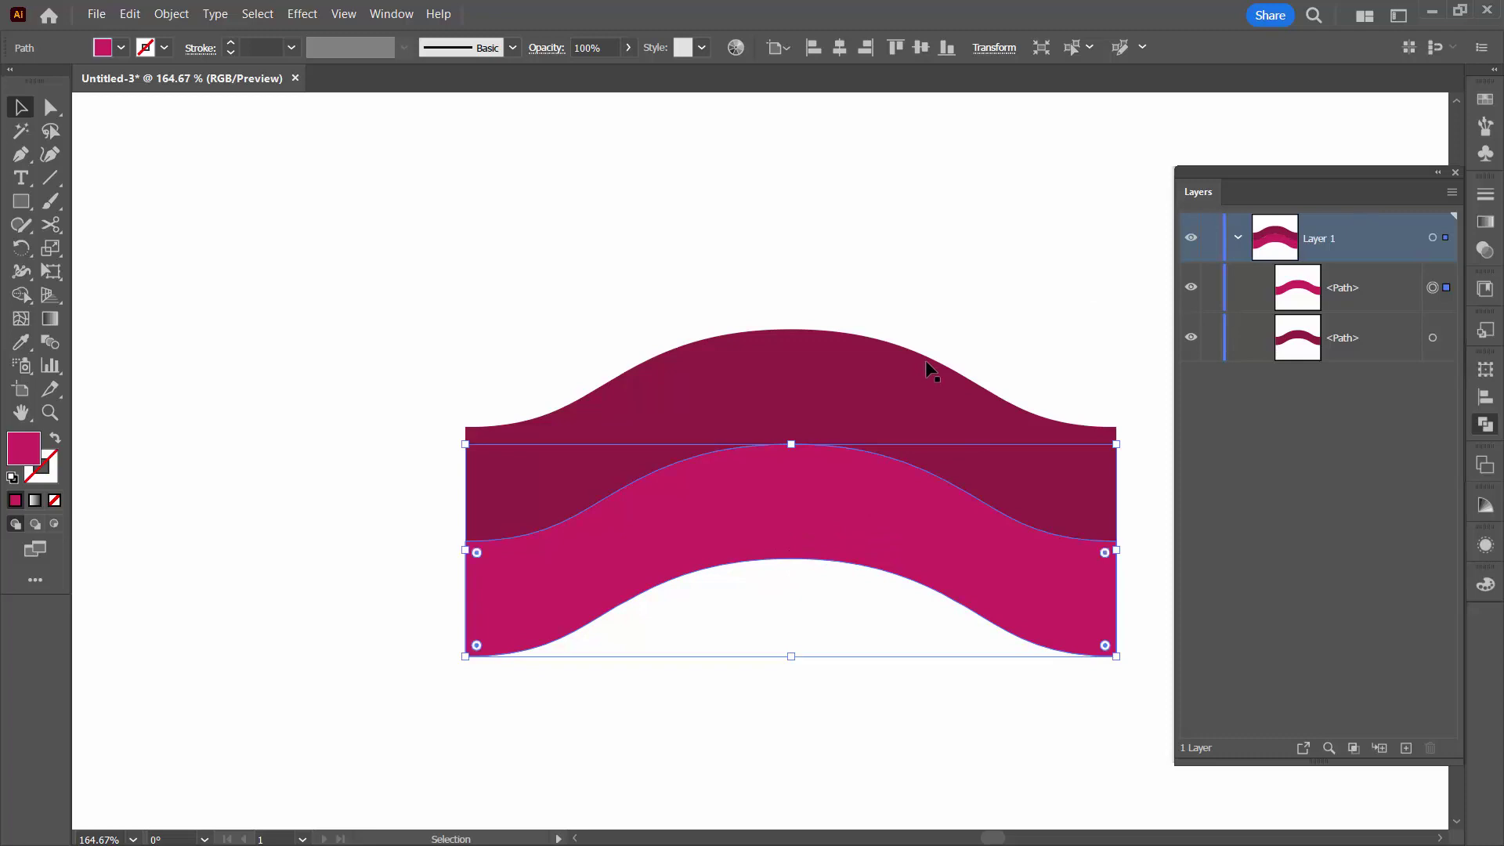
- Spread the two waves apart vertically and add a third copy below the magenta one, filled with light pink CE97AE
{"action": "key", "text": "ctrl+0"}
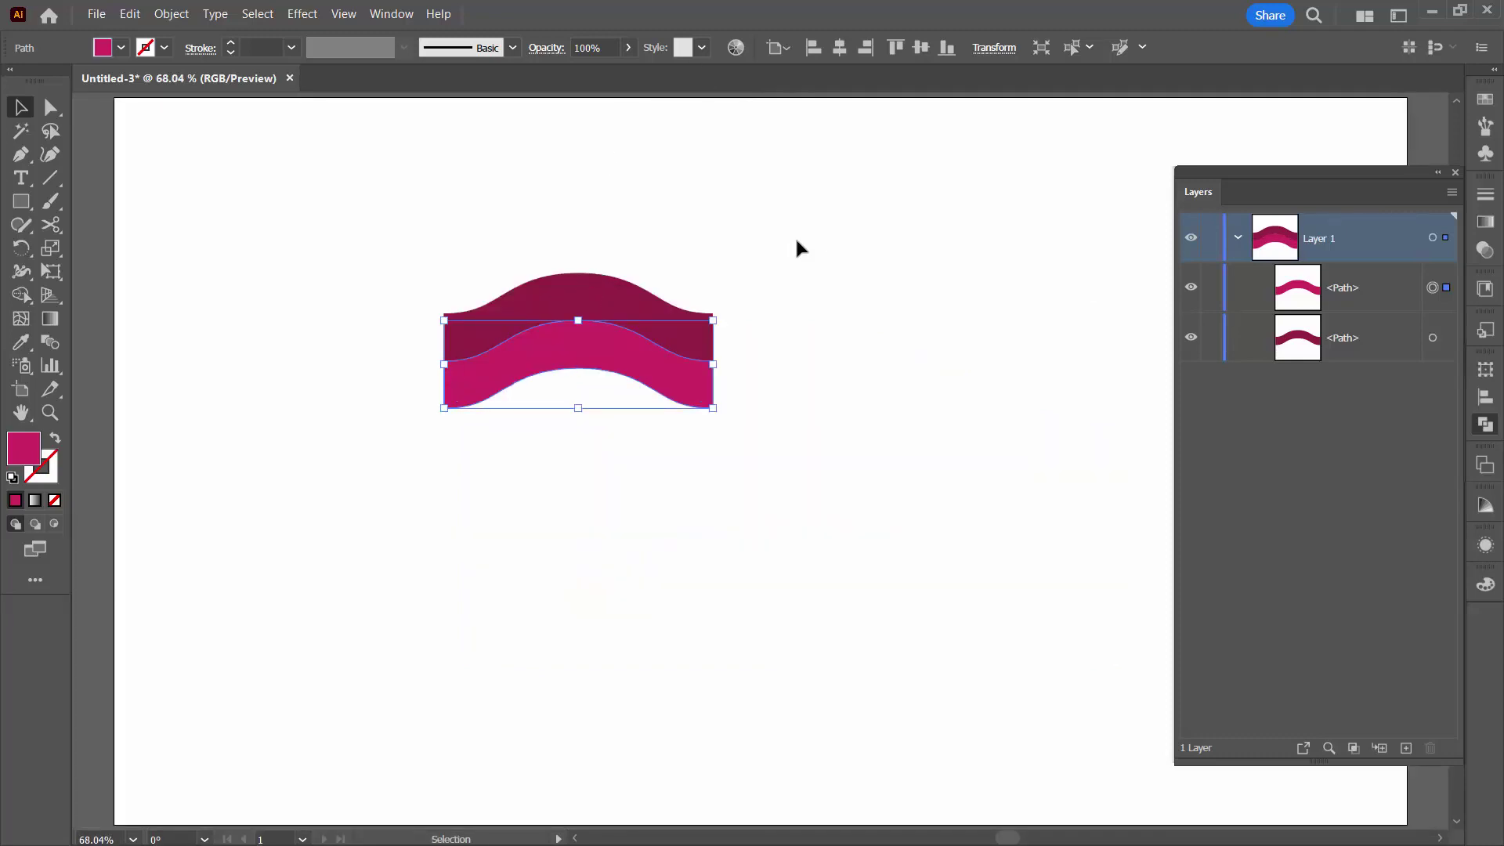
{"action": "left_click_drag", "start_coordinate": [589, 315], "coordinate": [587, 185]}
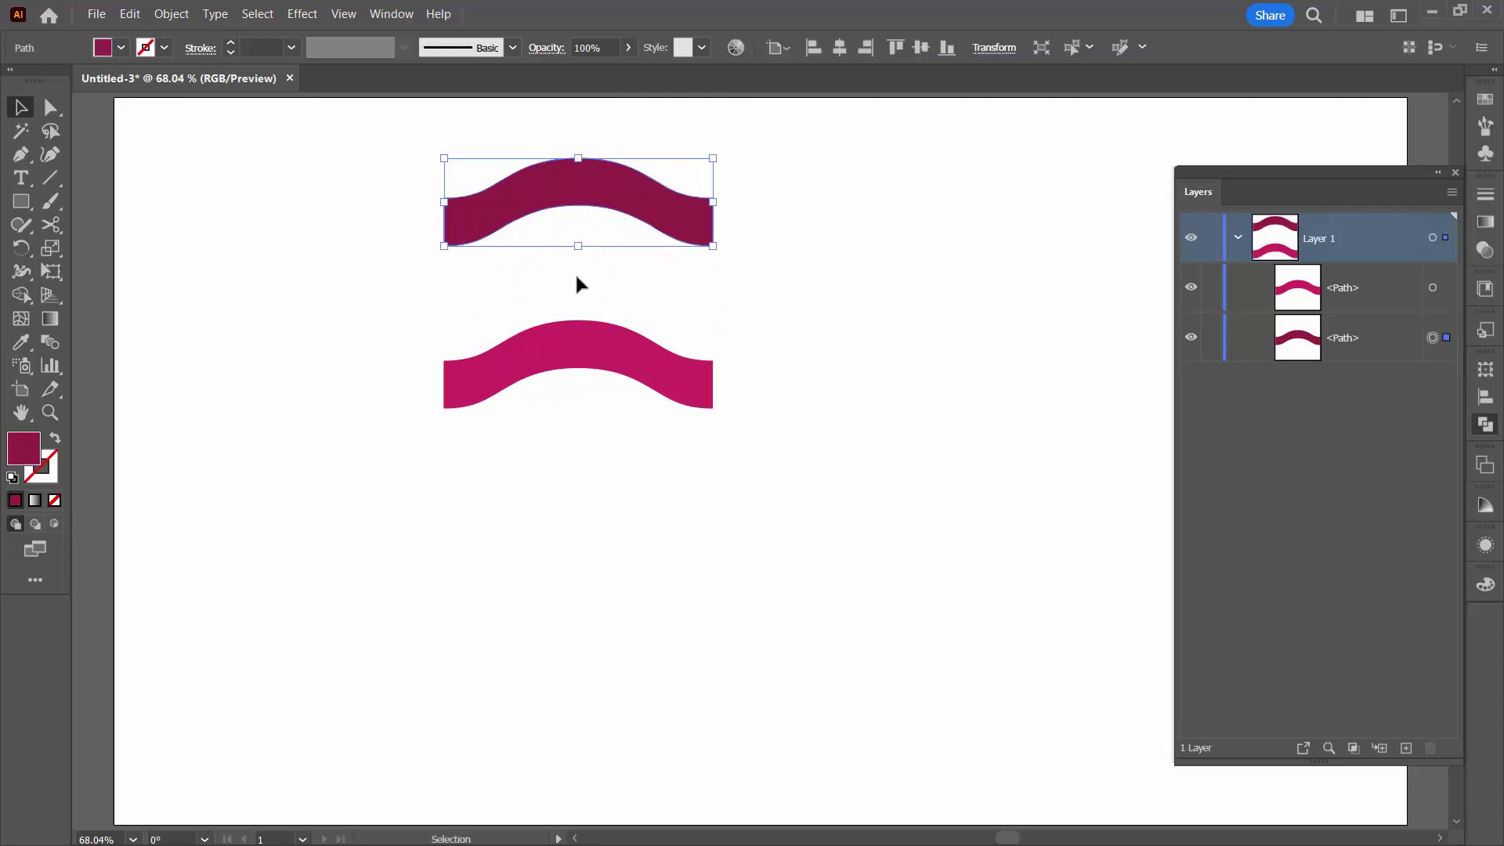
{"action": "left_click_drag", "start_coordinate": [575, 345], "coordinate": [540, 527]}
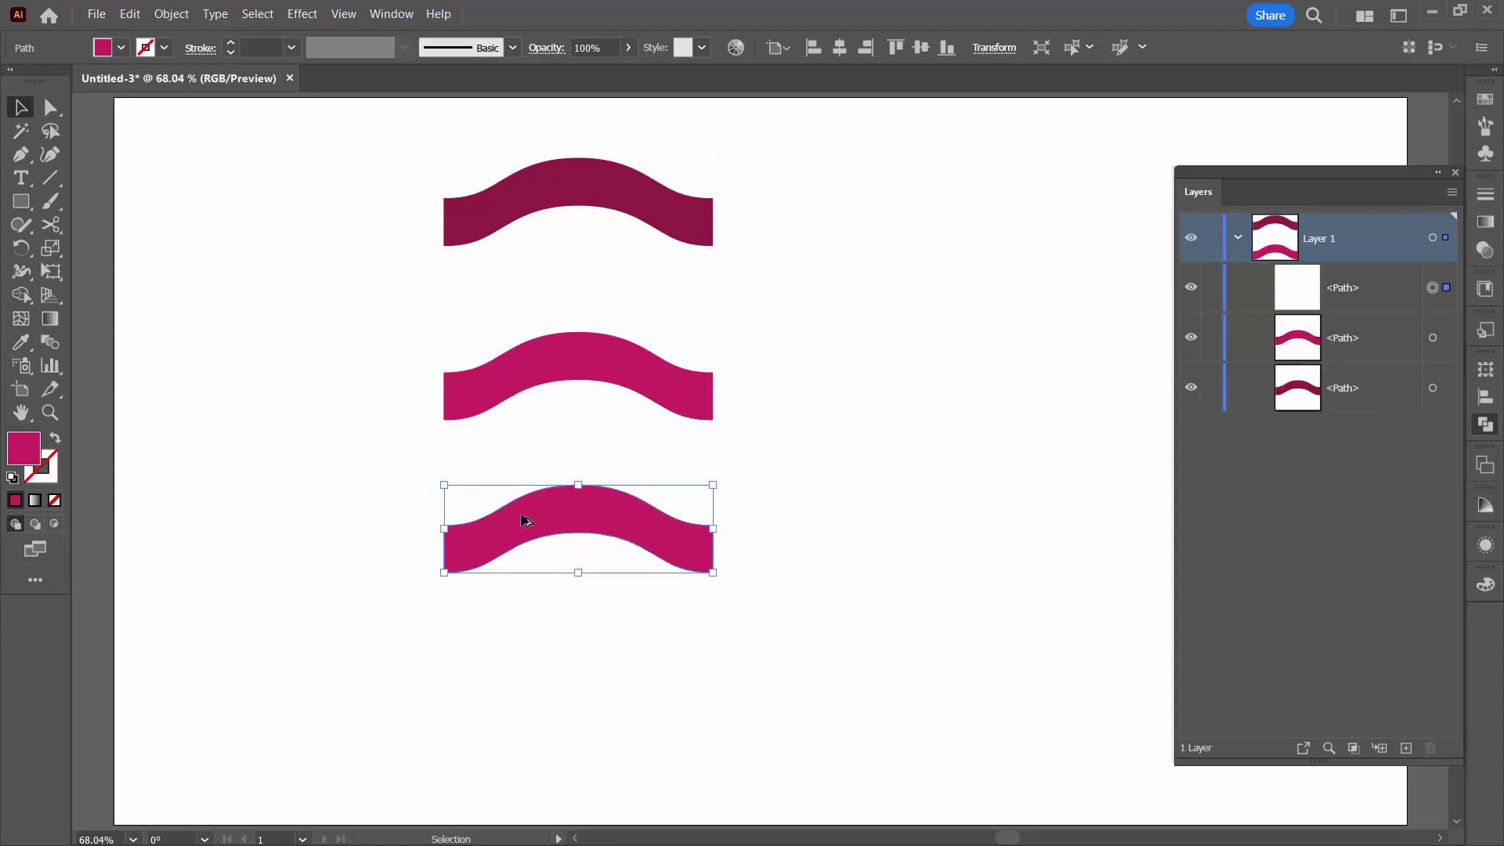
{"action": "double_click", "coordinate": [22, 451]}
{"action": "left_click", "coordinate": [561, 344]}
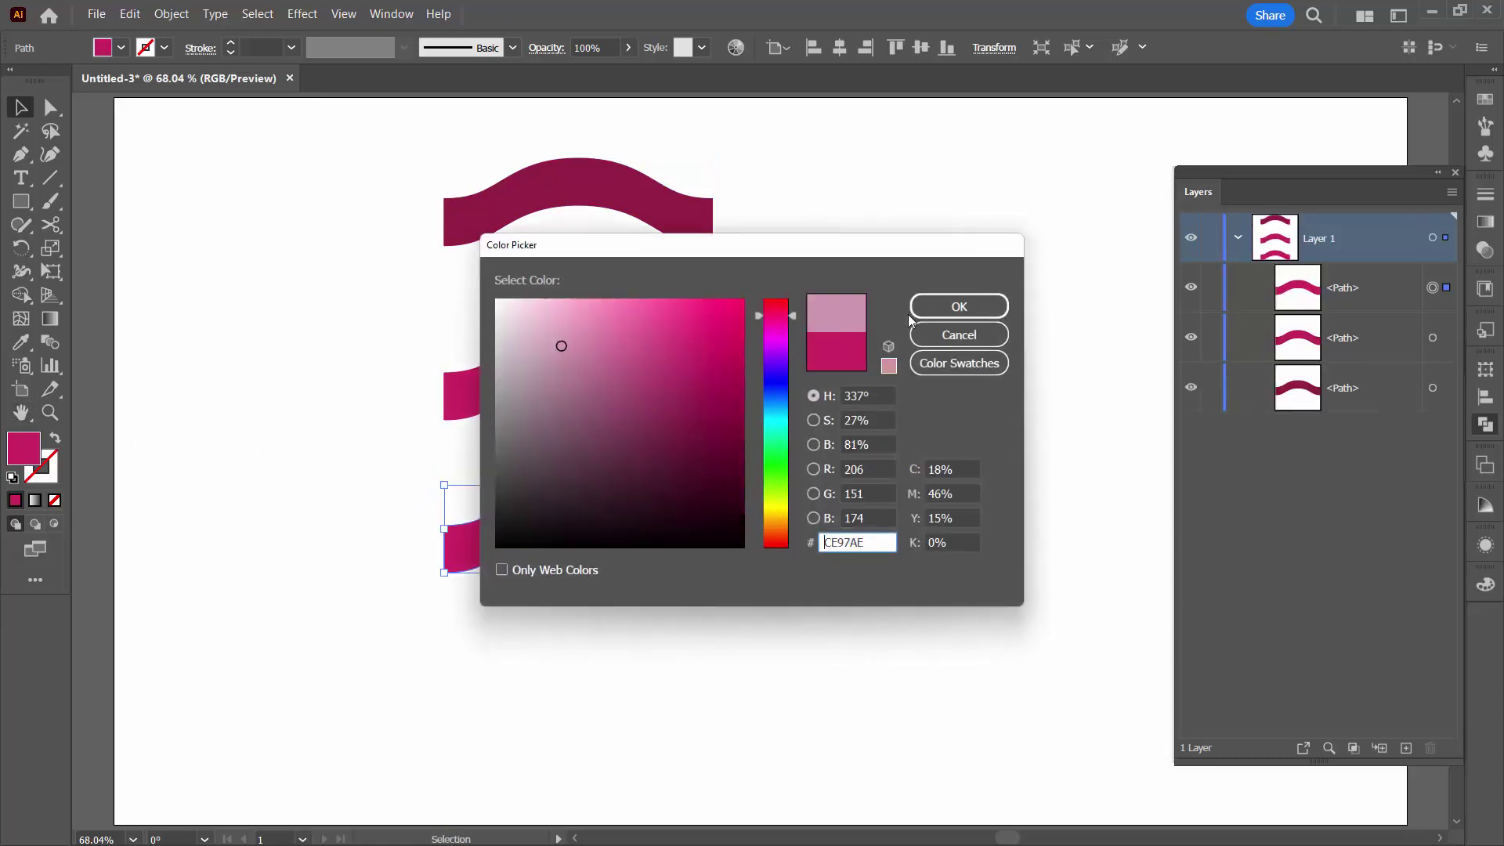
{"action": "left_click", "coordinate": [932, 311]}
{"action": "left_click", "coordinate": [748, 631]}
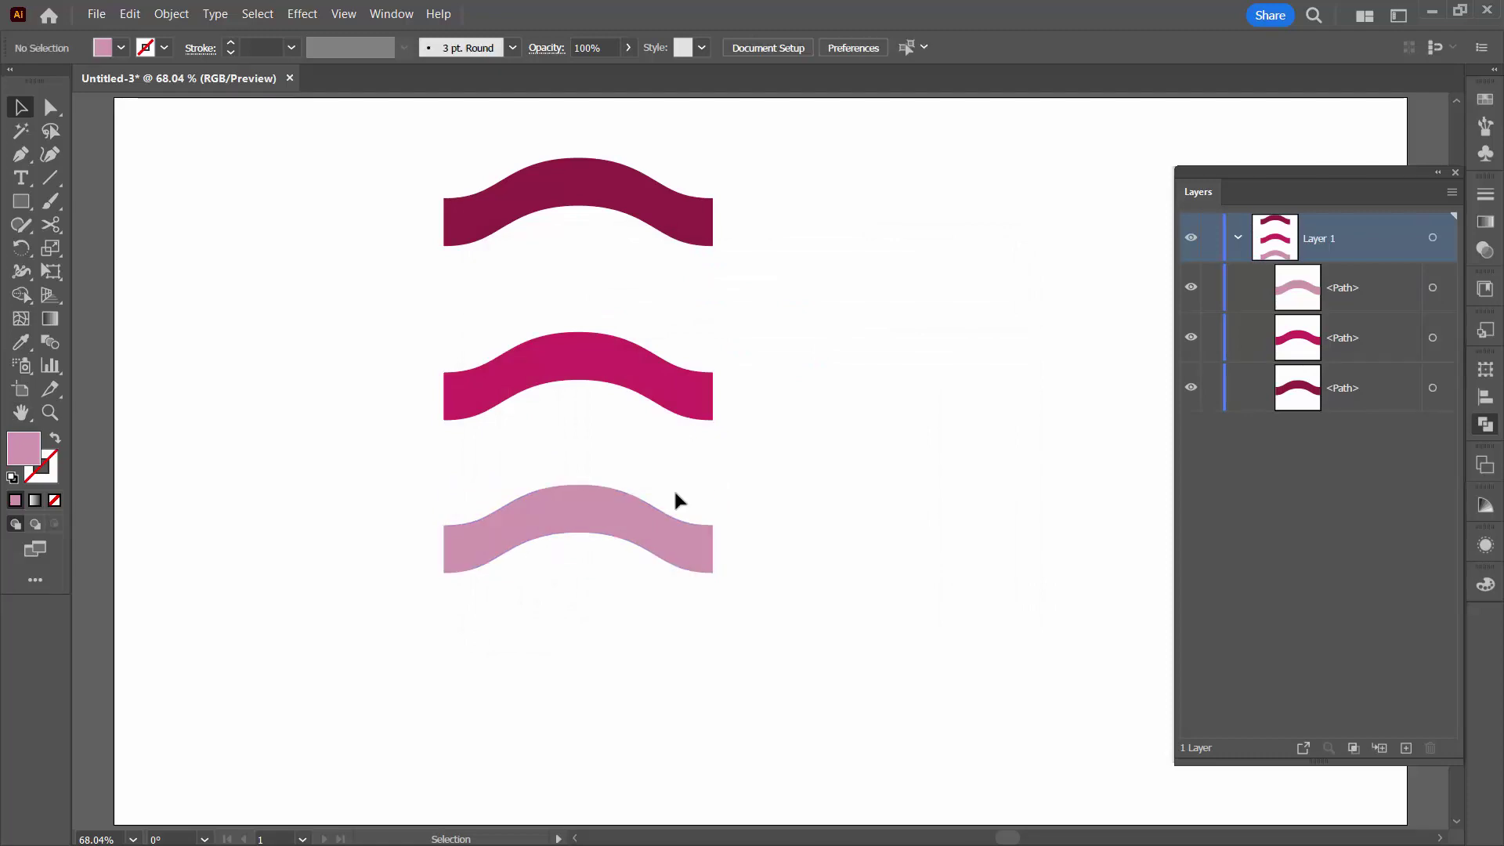
- Copy the magenta and crimson waves below the light pink one, and left-align and vertically distribute all five by their centers
{"action": "left_click_drag", "start_coordinate": [601, 369], "coordinate": [598, 643]}
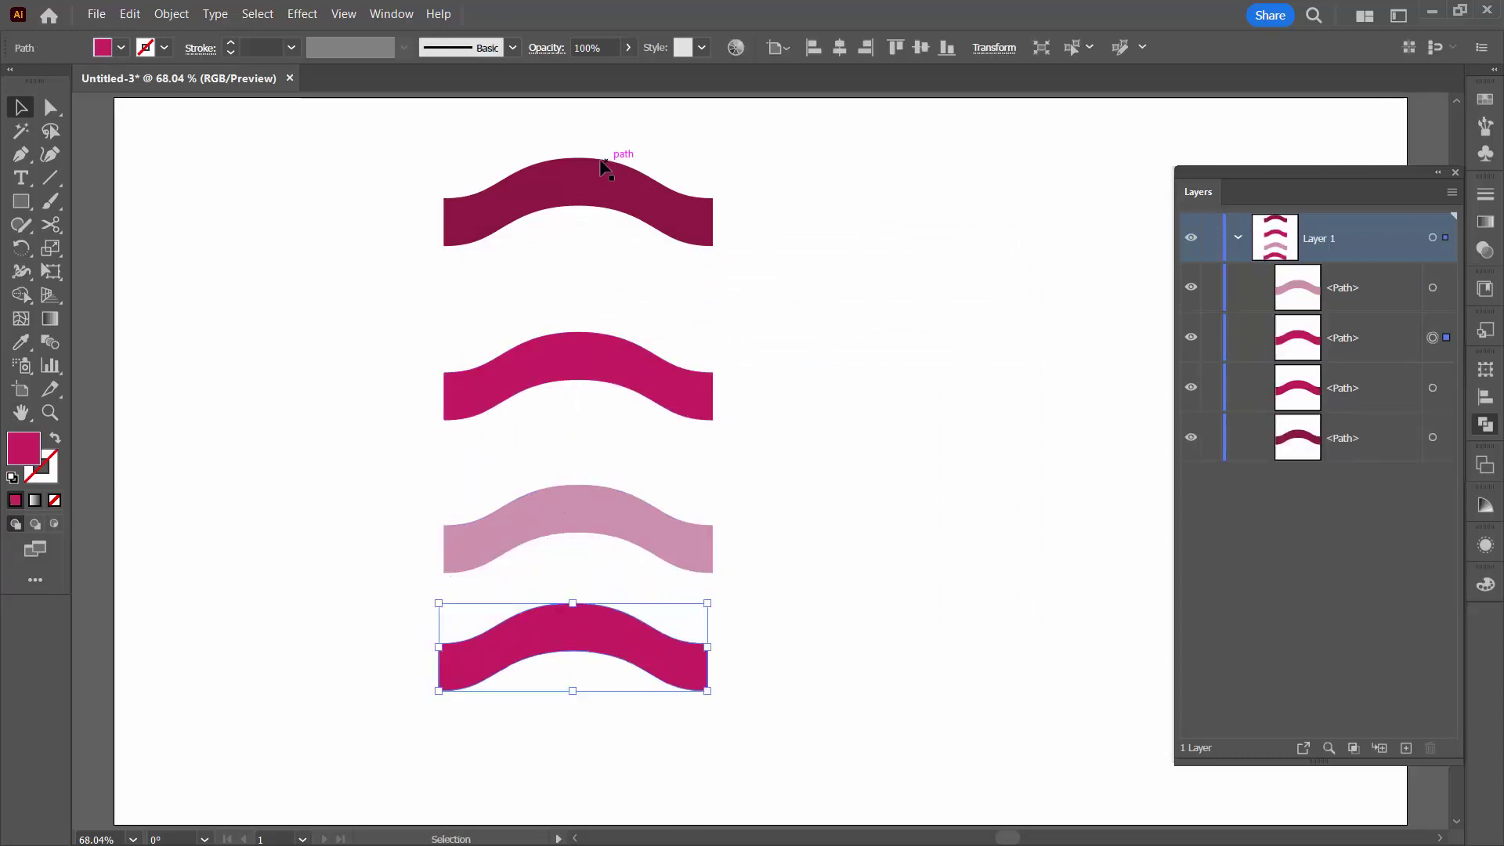
{"action": "left_click_drag", "start_coordinate": [600, 175], "coordinate": [588, 734]}
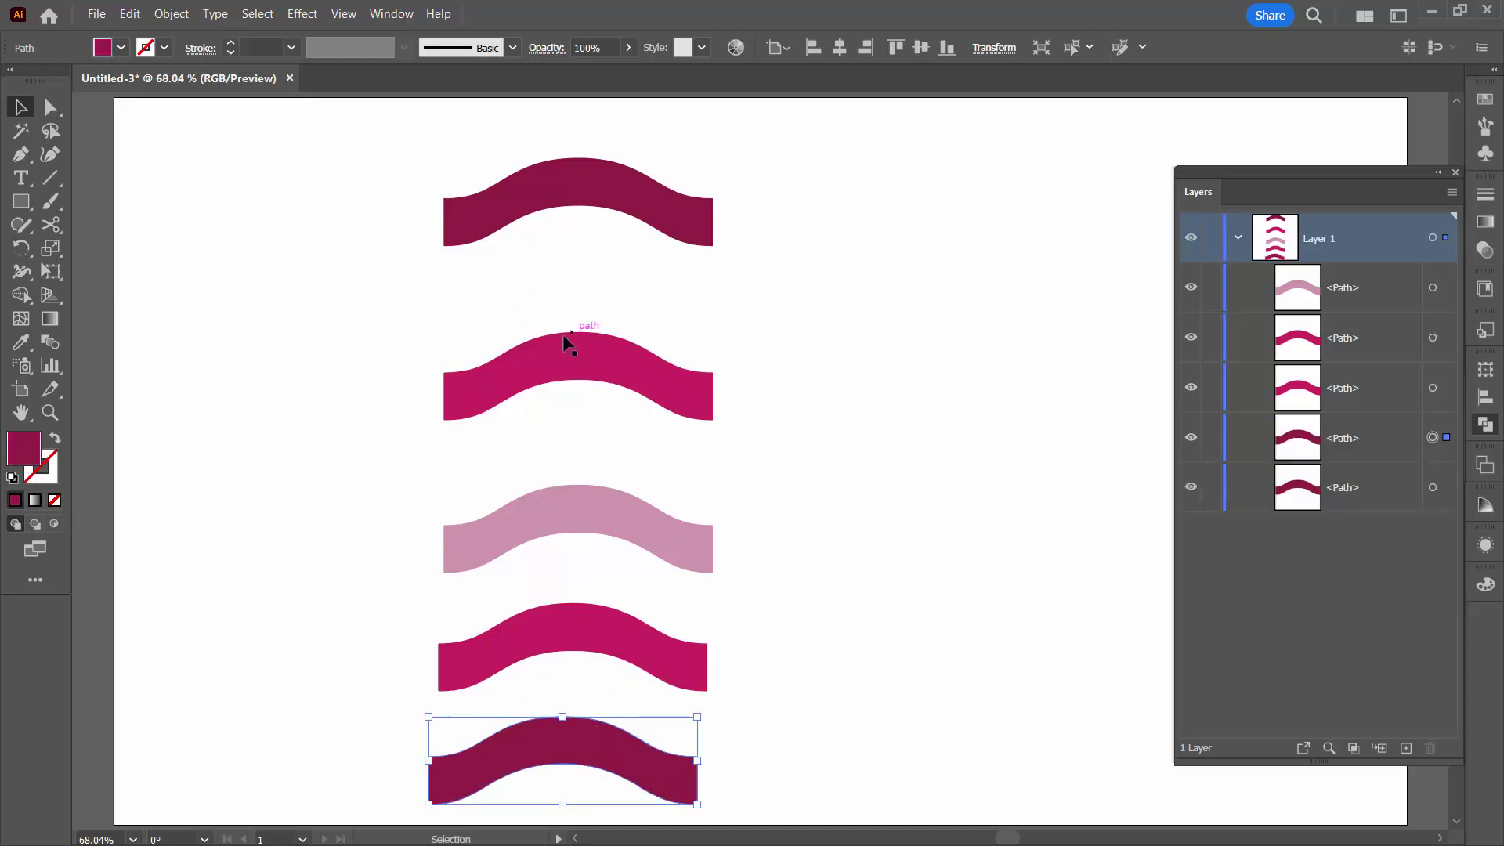
{"action": "left_click_drag", "start_coordinate": [397, 132], "coordinate": [698, 815]}
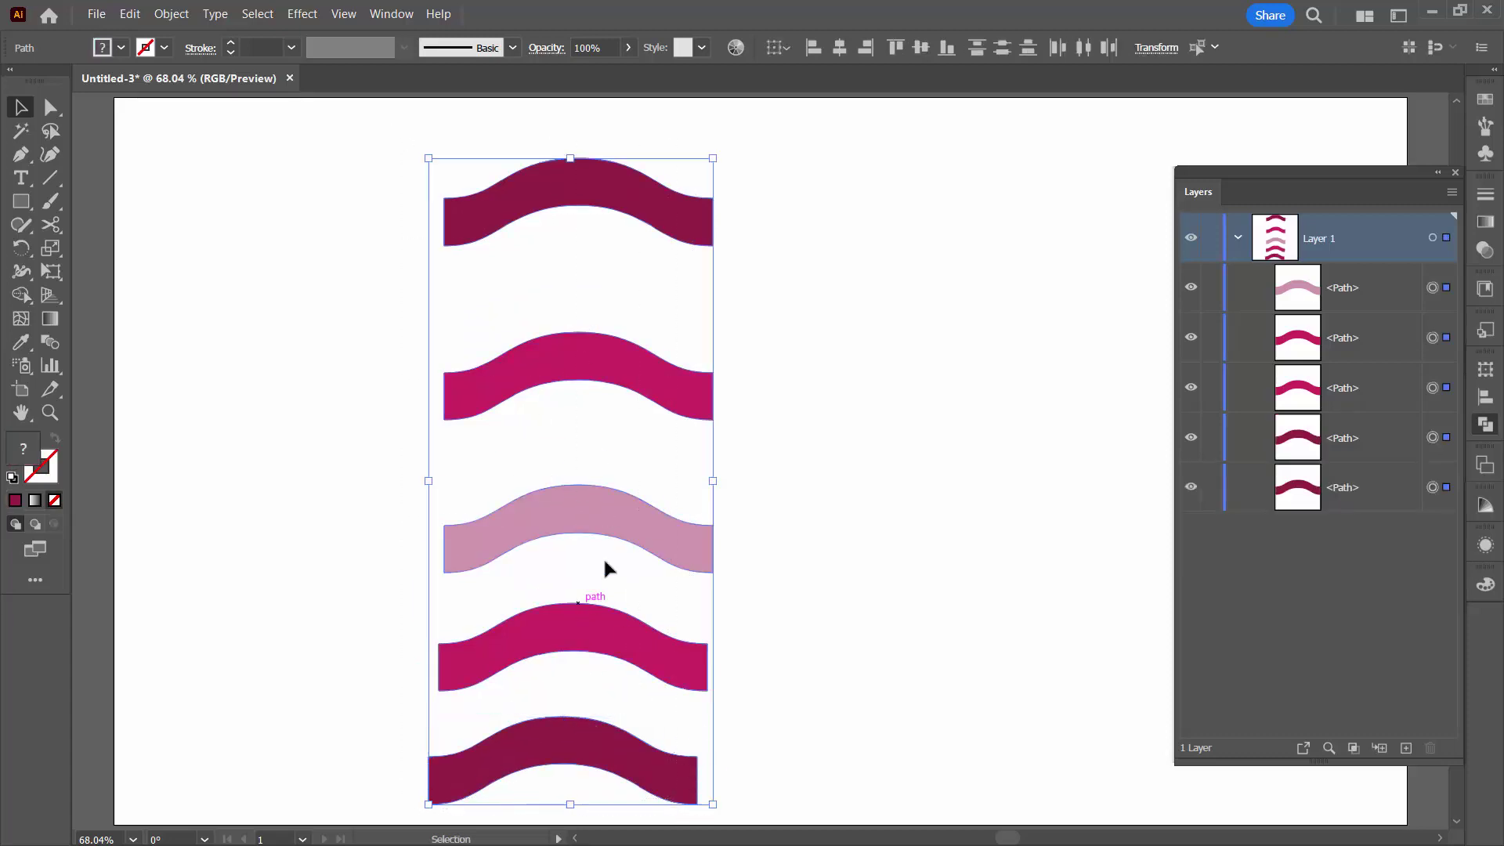
{"action": "left_click", "coordinate": [814, 49]}
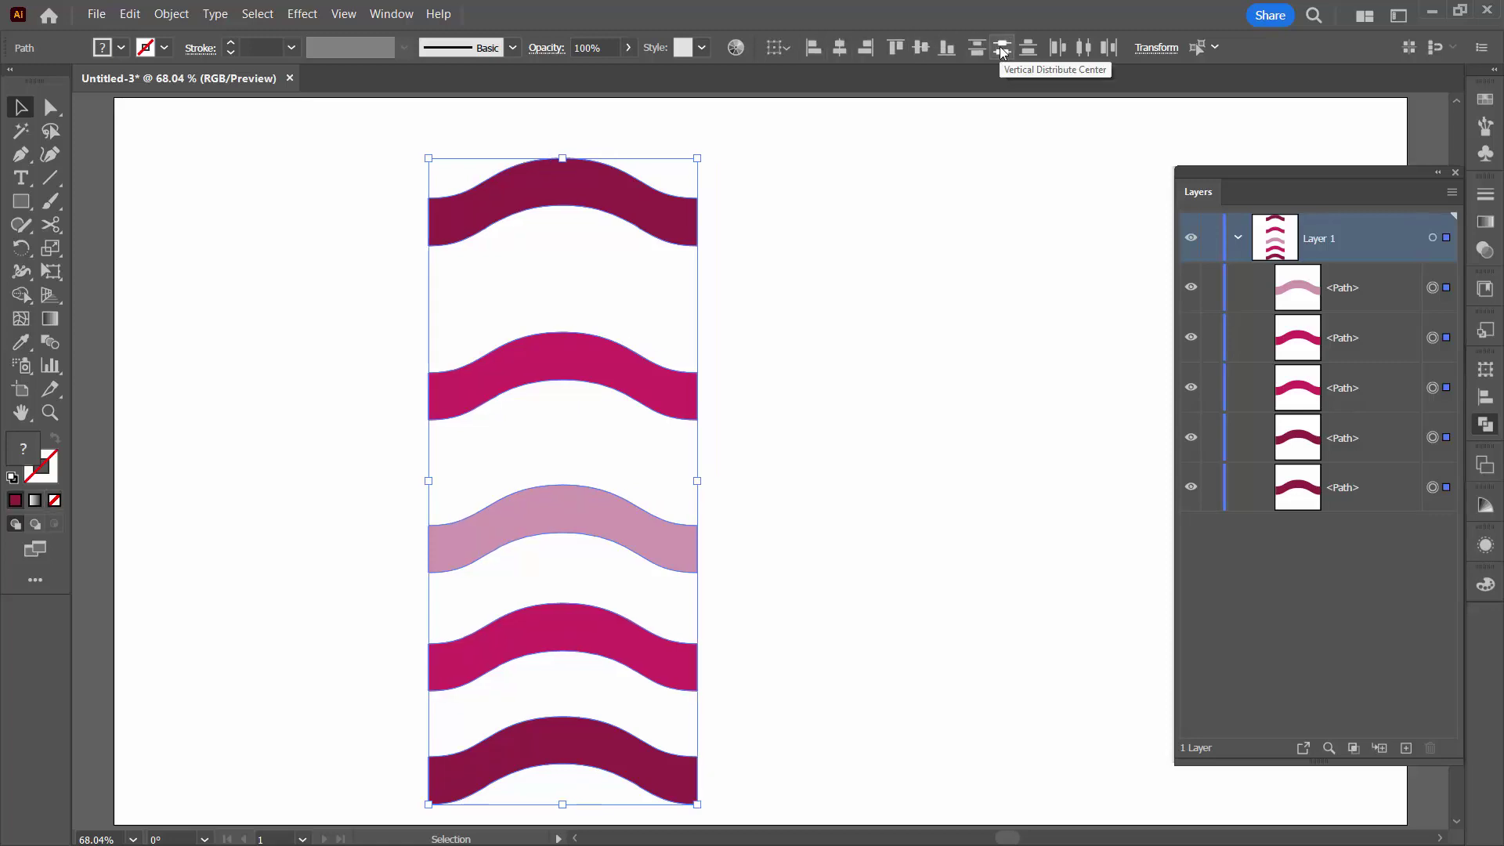
{"action": "left_click", "coordinate": [1002, 50]}
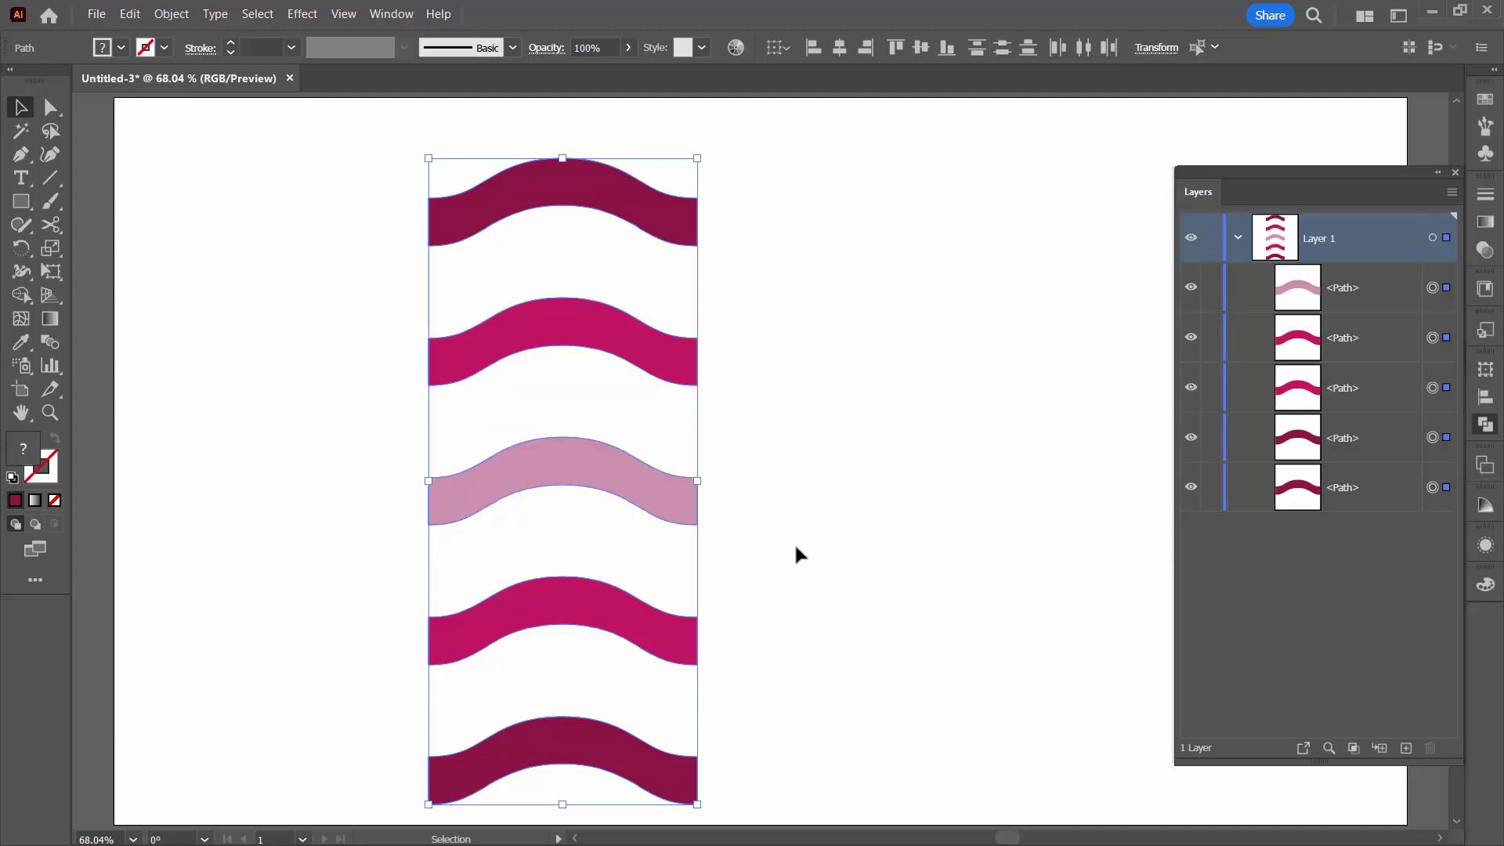
- Try blending the five waves in their current stacking order, and undo the blend
{"action": "left_click_drag", "start_coordinate": [1199, 171], "coordinate": [876, 188]}
{"action": "left_click", "coordinate": [1429, 362]}
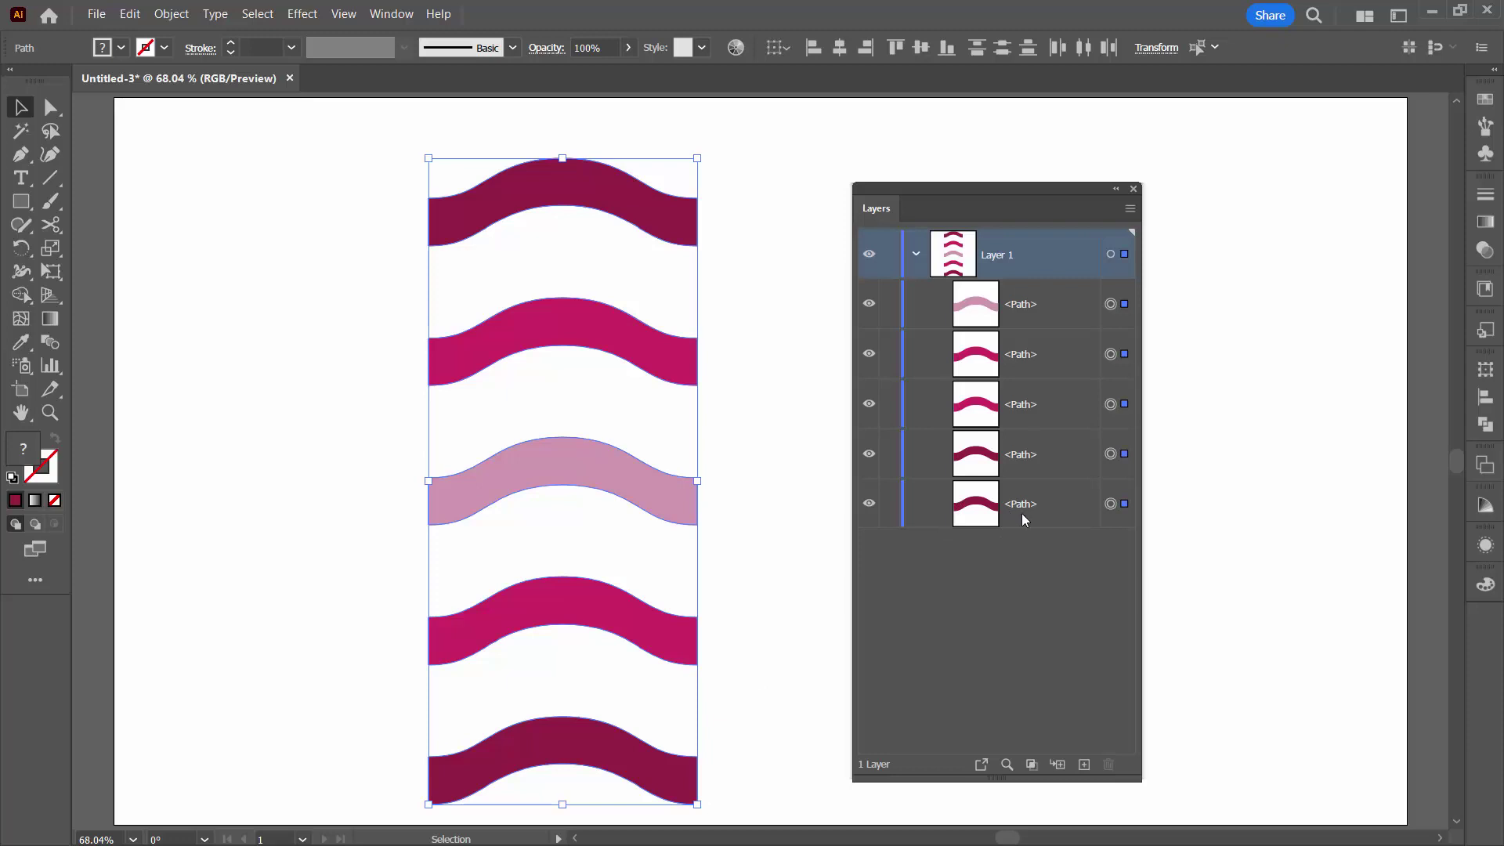
{"action": "left_click", "coordinate": [172, 14]}
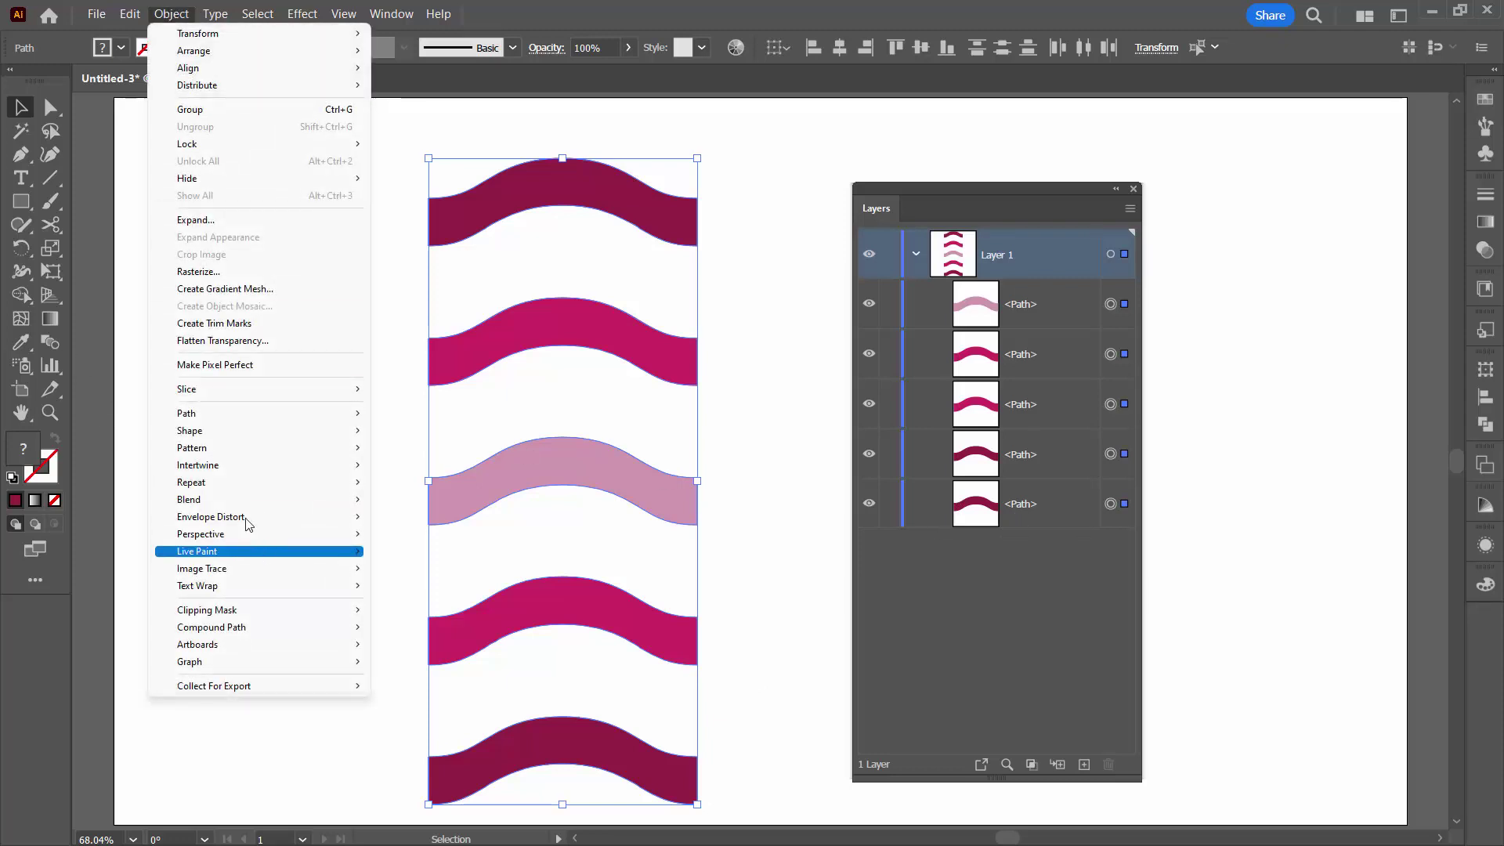
{"action": "mouse_move", "coordinate": [344, 502]}
{"action": "left_click", "coordinate": [423, 500]}
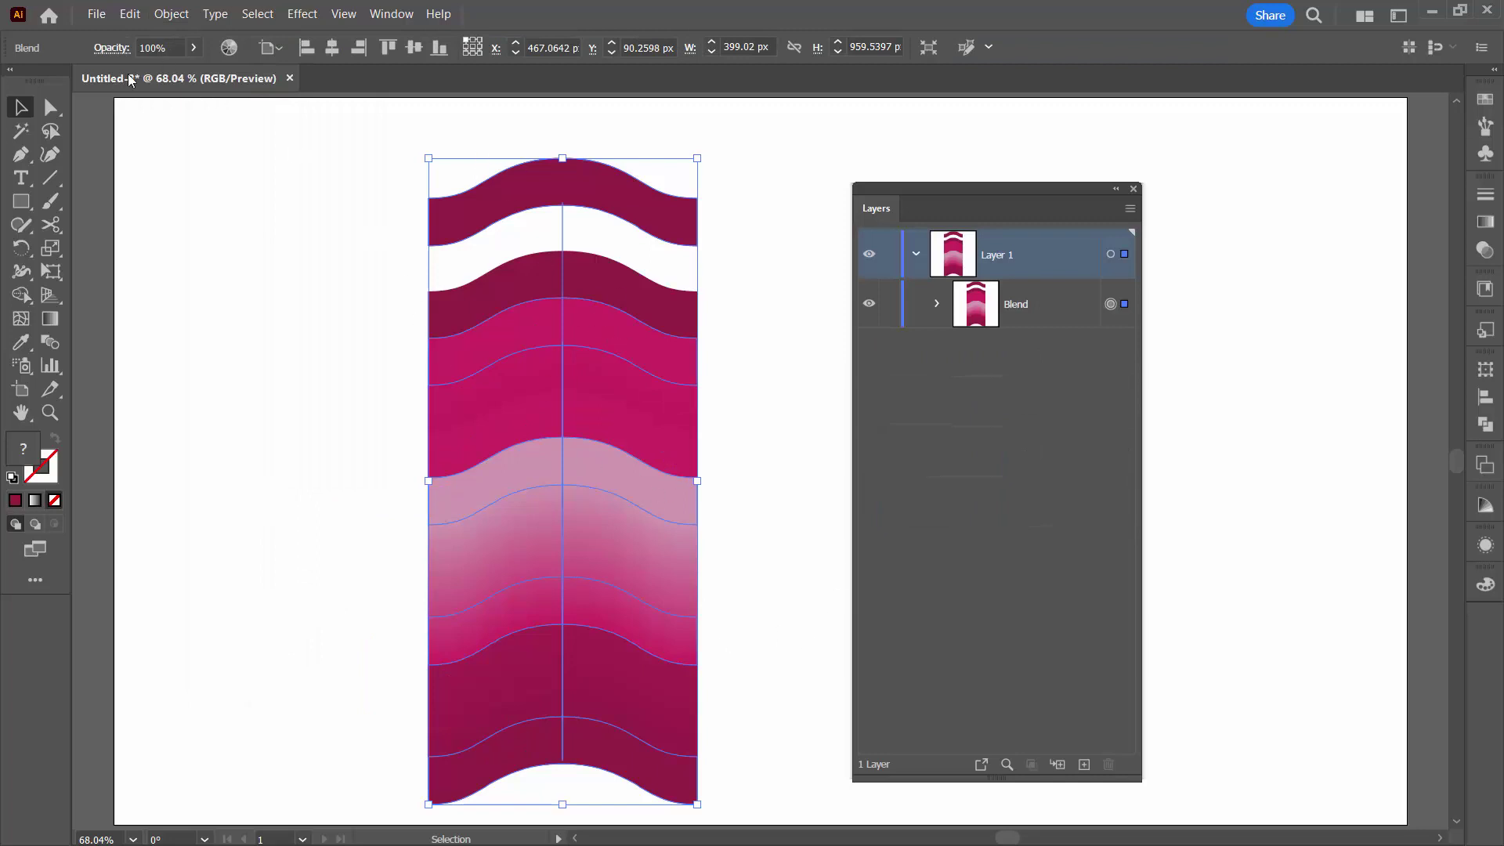
{"action": "key", "text": "ctrl+z"}
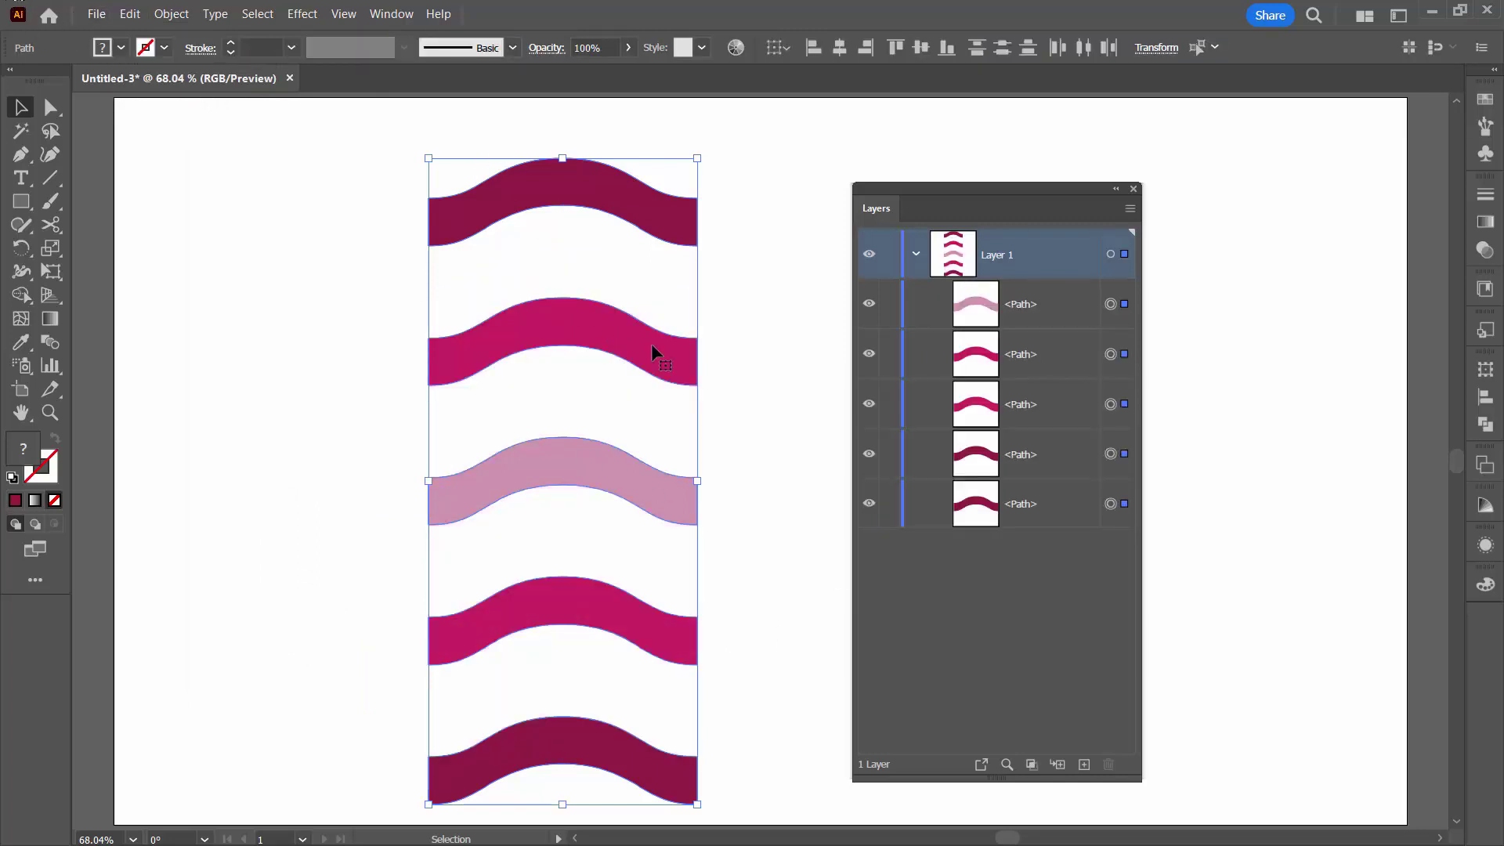
- Reorder the five wave paths in the layer so their stacking order matches their top-to-bottom order on the artboard
{"action": "left_click", "coordinate": [943, 657]}
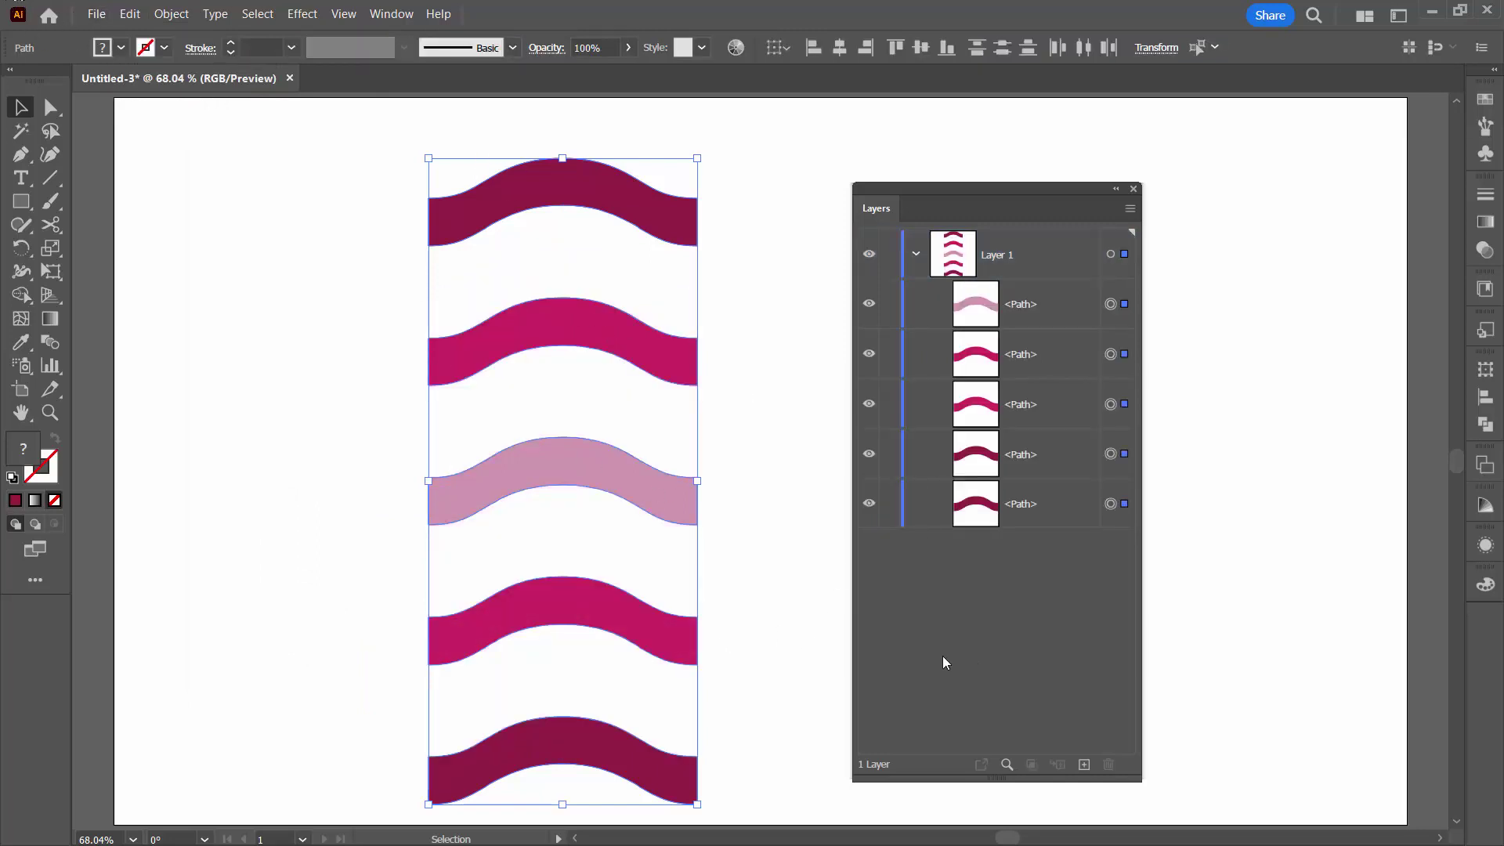
{"action": "left_click", "coordinate": [746, 686]}
{"action": "left_click", "coordinate": [679, 772]}
{"action": "left_click_drag", "start_coordinate": [1084, 460], "coordinate": [1070, 526]}
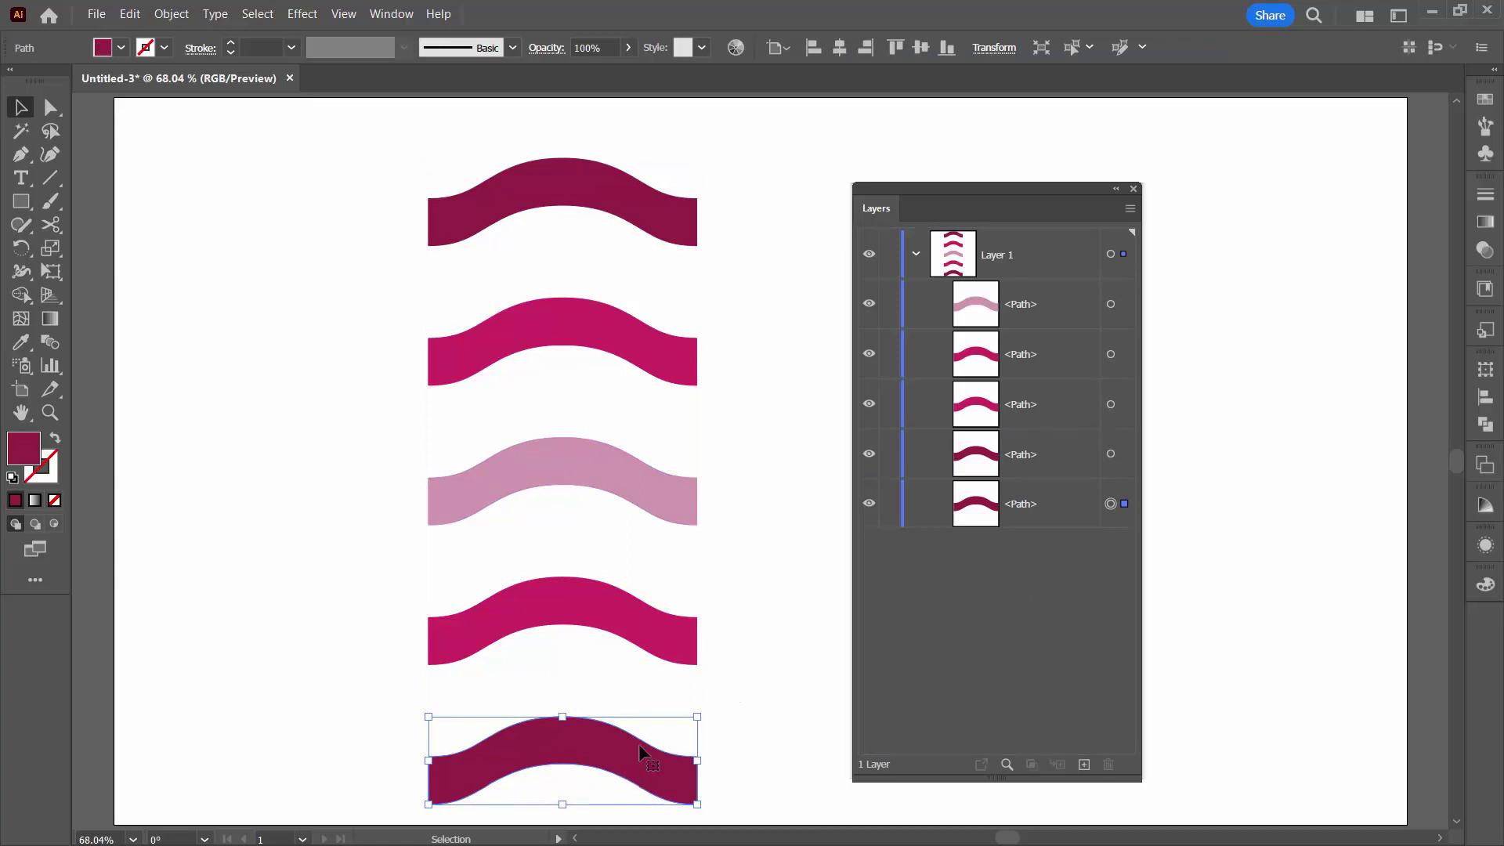
{"action": "left_click", "coordinate": [640, 618]}
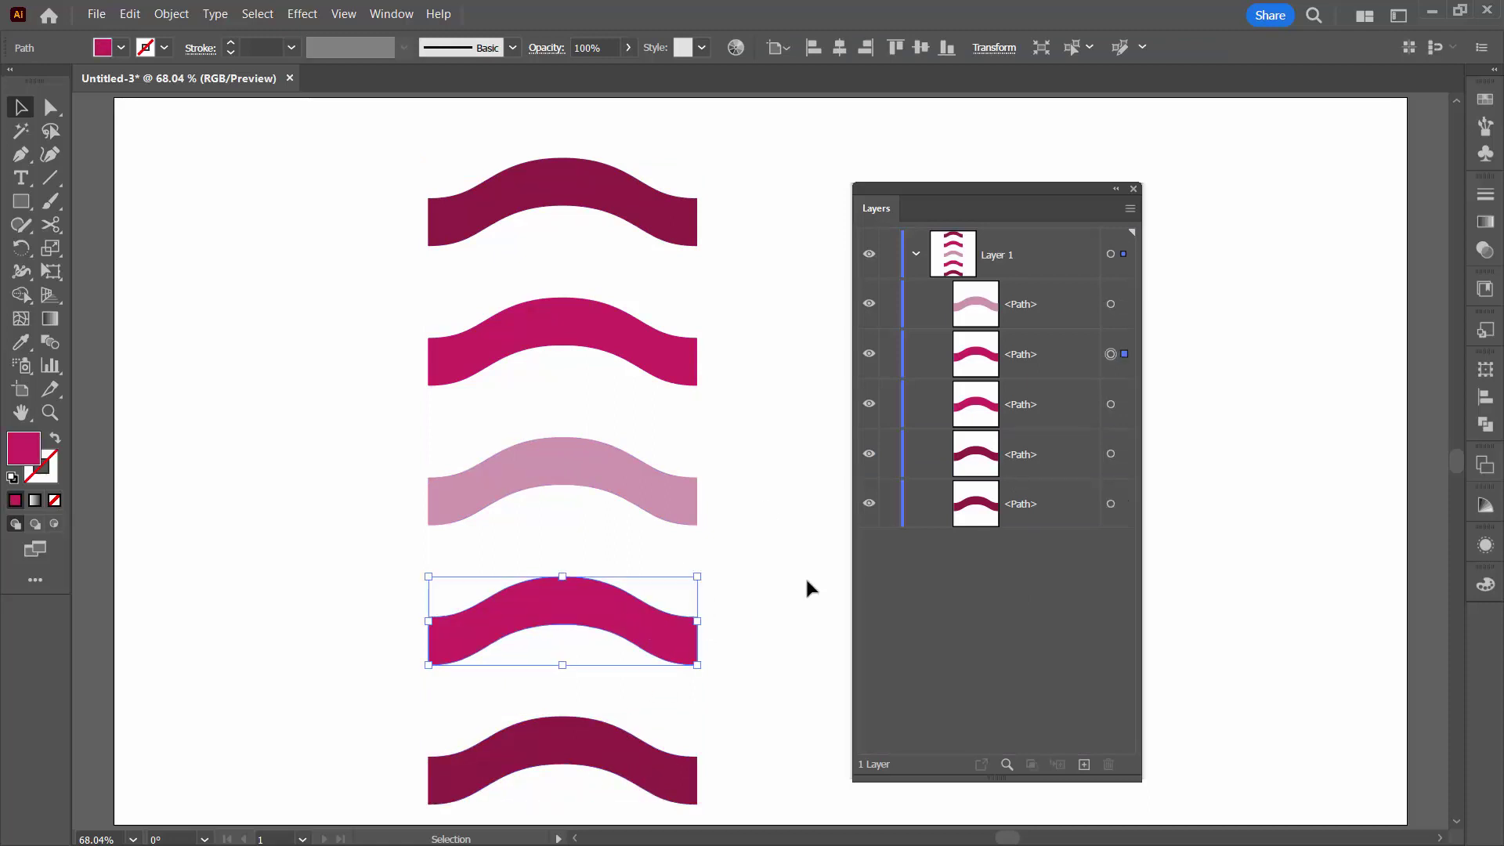
{"action": "left_click_drag", "start_coordinate": [1064, 350], "coordinate": [1057, 477]}
{"action": "left_click", "coordinate": [656, 501]}
{"action": "left_click_drag", "start_coordinate": [1065, 303], "coordinate": [1061, 419]}
{"action": "left_click", "coordinate": [671, 354]}
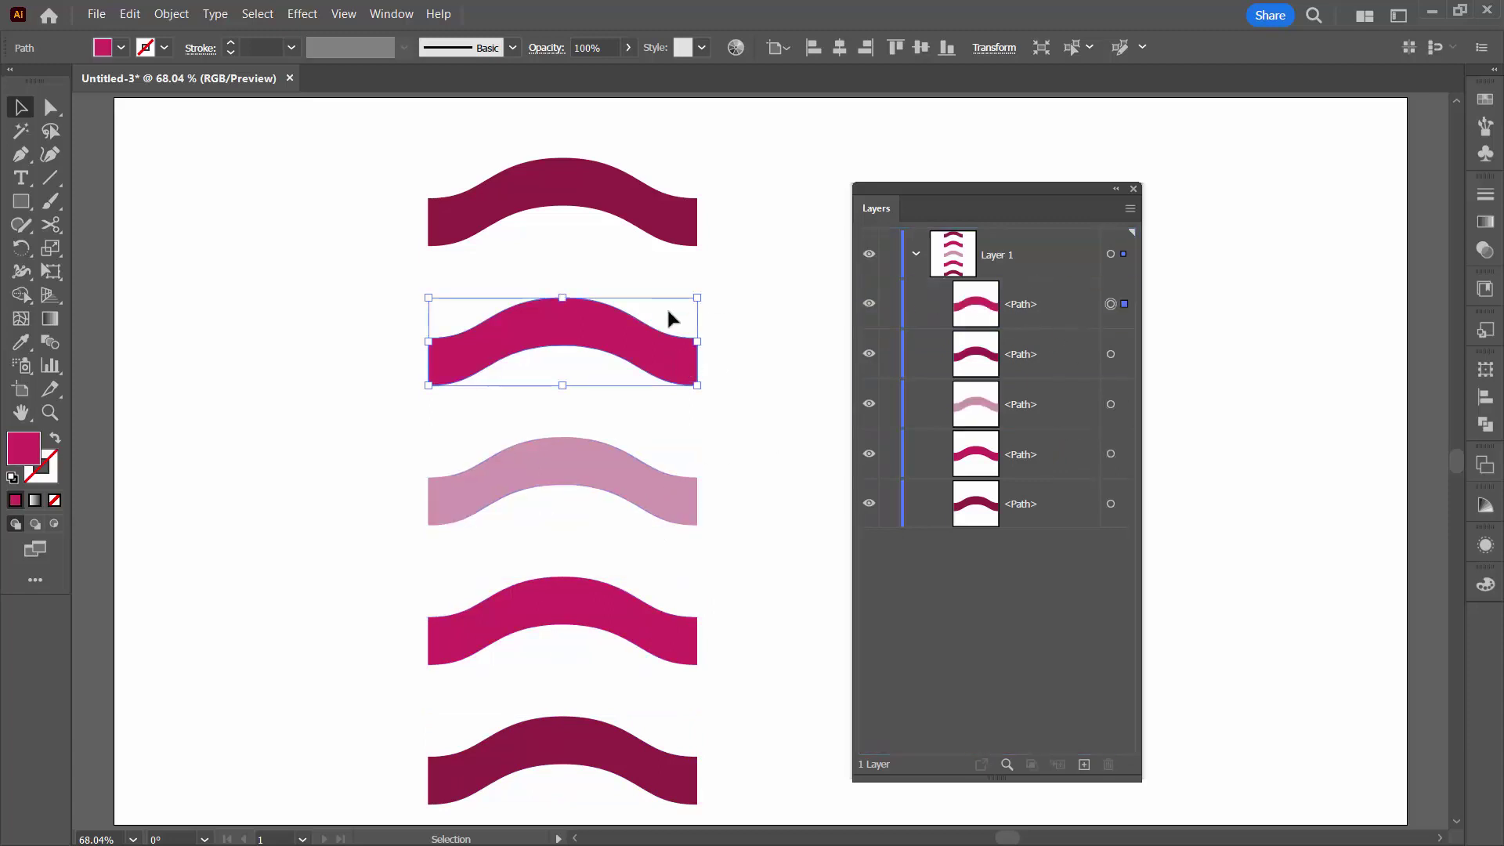
{"action": "left_click_drag", "start_coordinate": [1094, 322], "coordinate": [1045, 369]}
{"action": "left_click", "coordinate": [595, 188]}
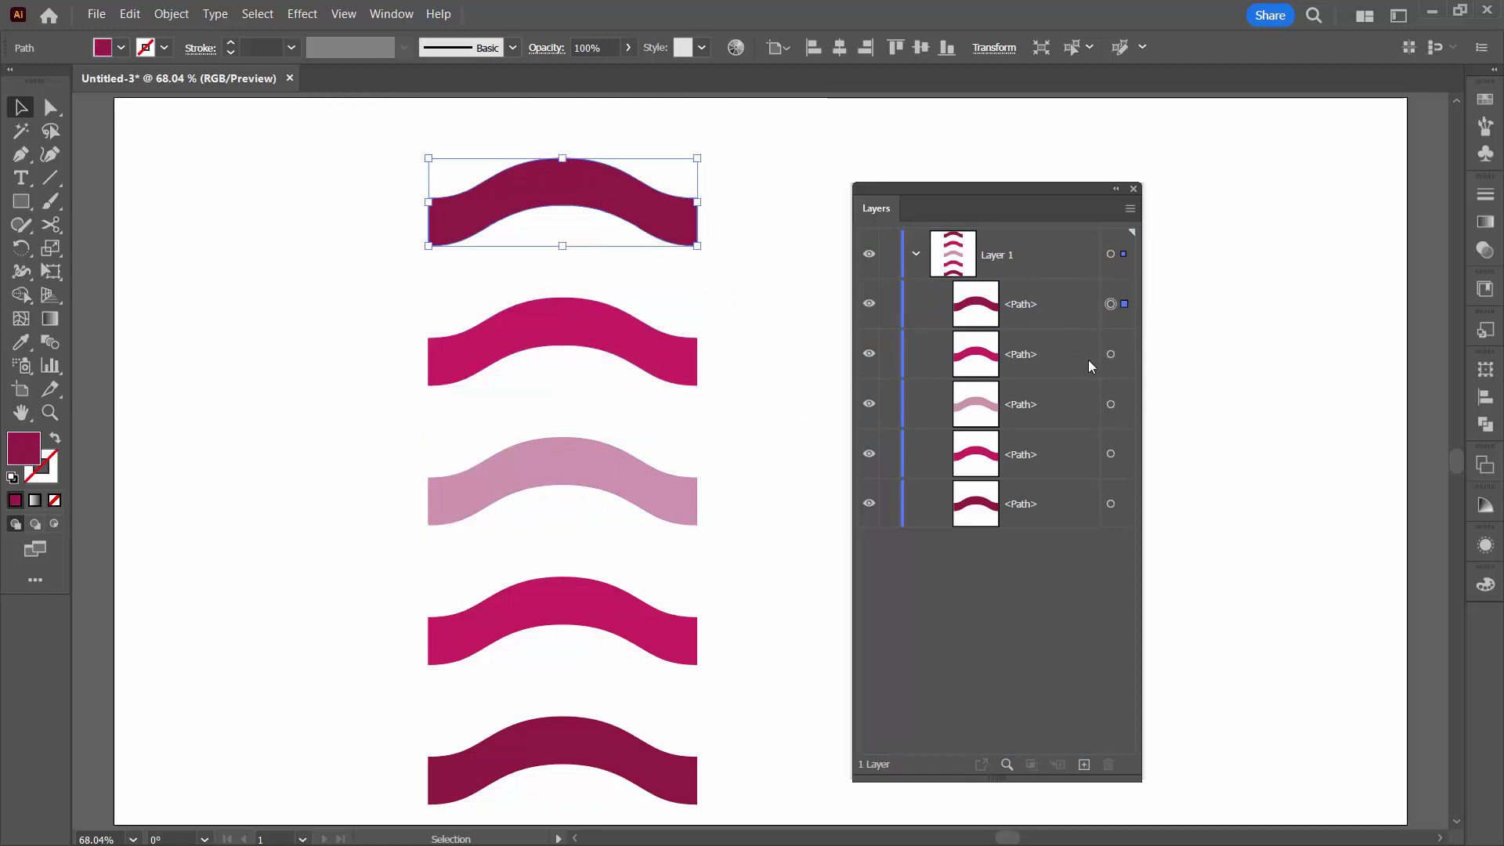
- Select all five reordered waves and make a blend from them
{"action": "left_click_drag", "start_coordinate": [409, 186], "coordinate": [744, 709]}
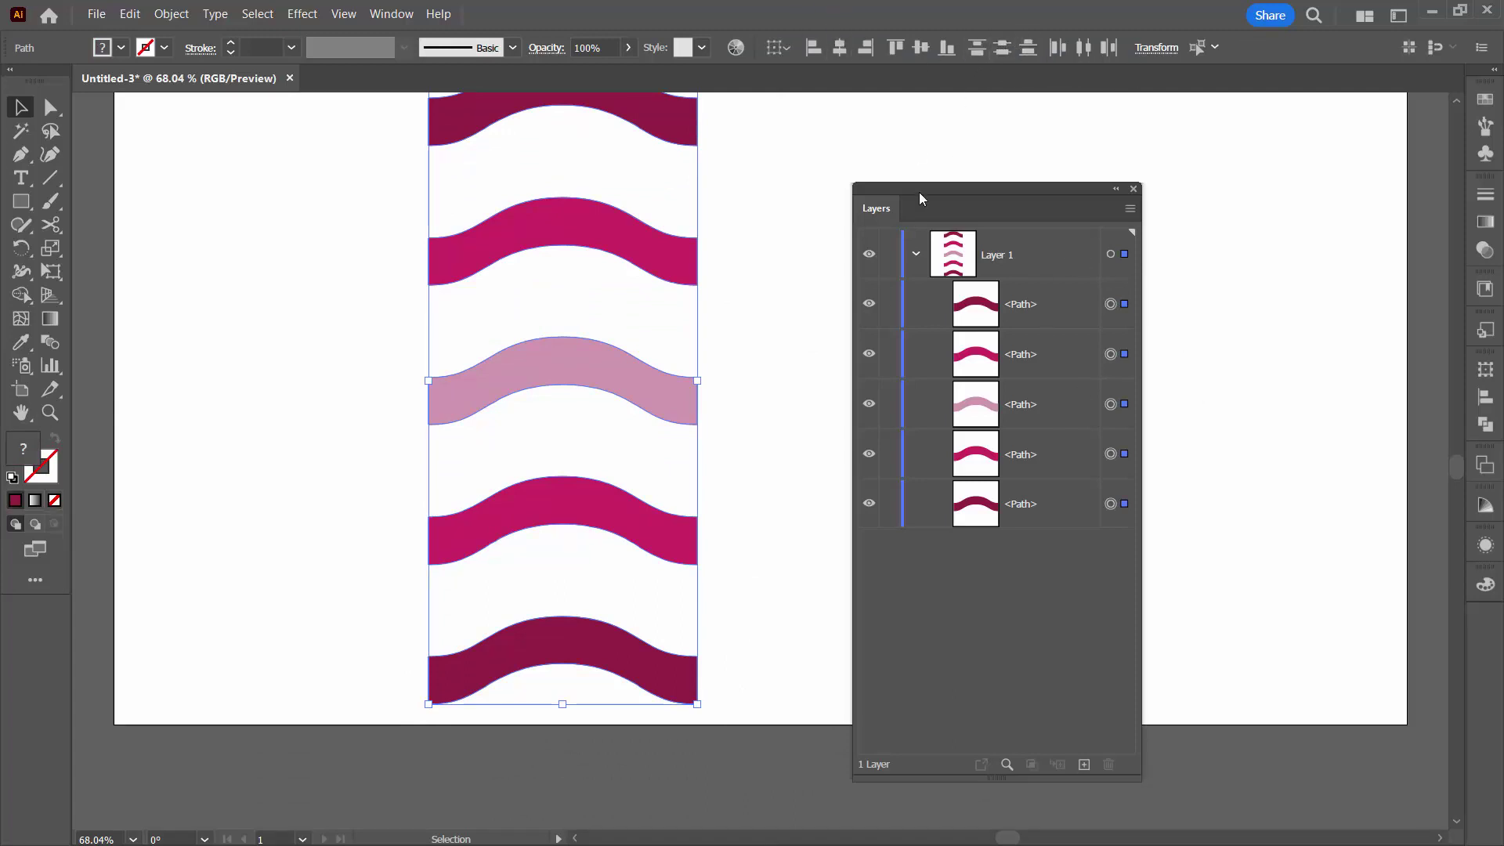
{"action": "left_click_drag", "start_coordinate": [937, 191], "coordinate": [1087, 150]}
{"action": "scroll", "coordinate": [1074, 174], "scroll_direction": "up", "scroll_amount": 3}
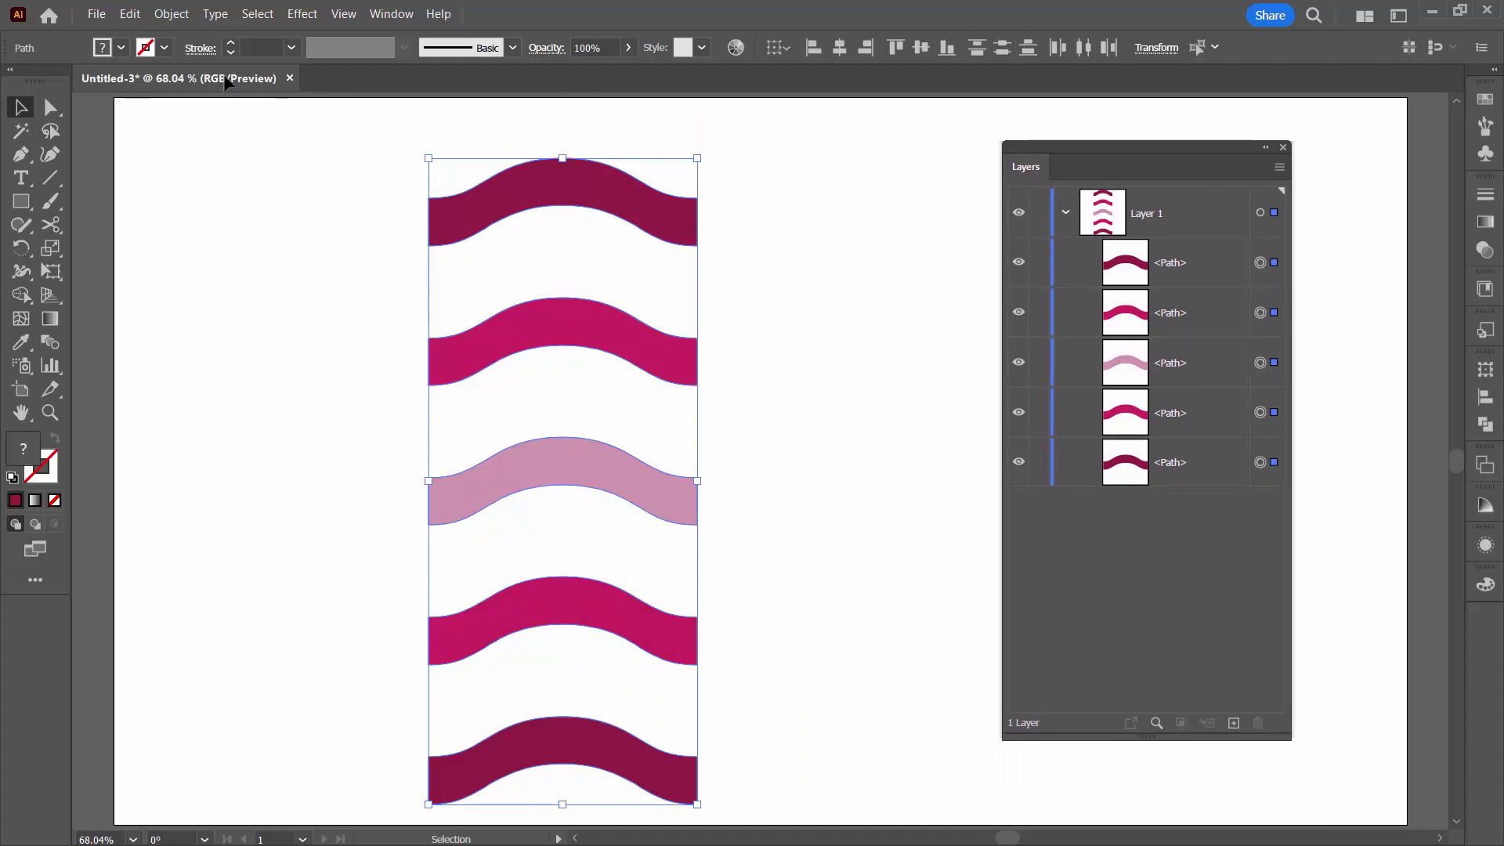
{"action": "left_click", "coordinate": [172, 14]}
{"action": "mouse_move", "coordinate": [329, 500]}
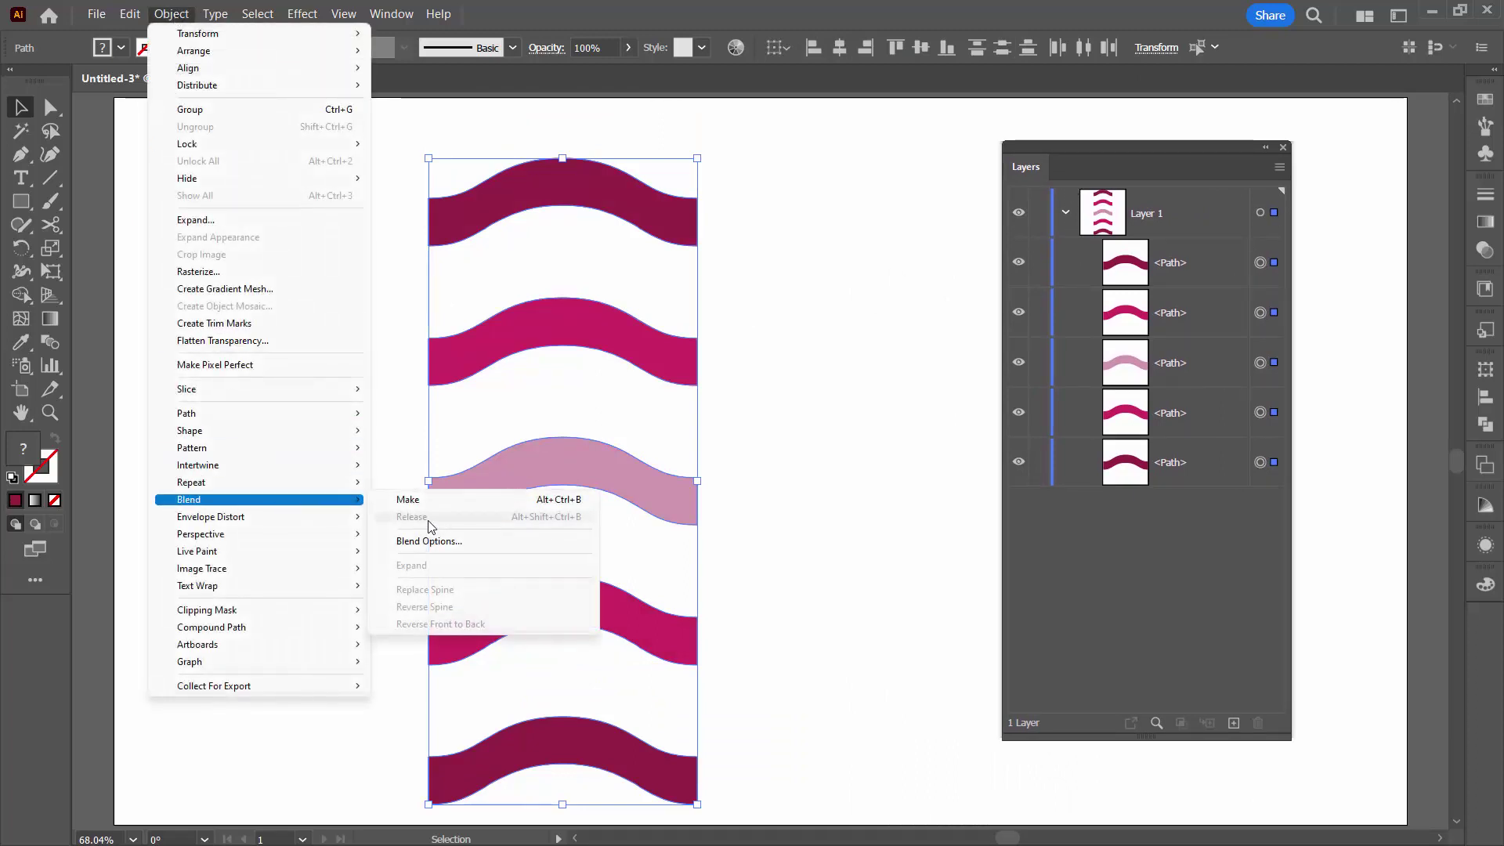
{"action": "left_click", "coordinate": [541, 502]}
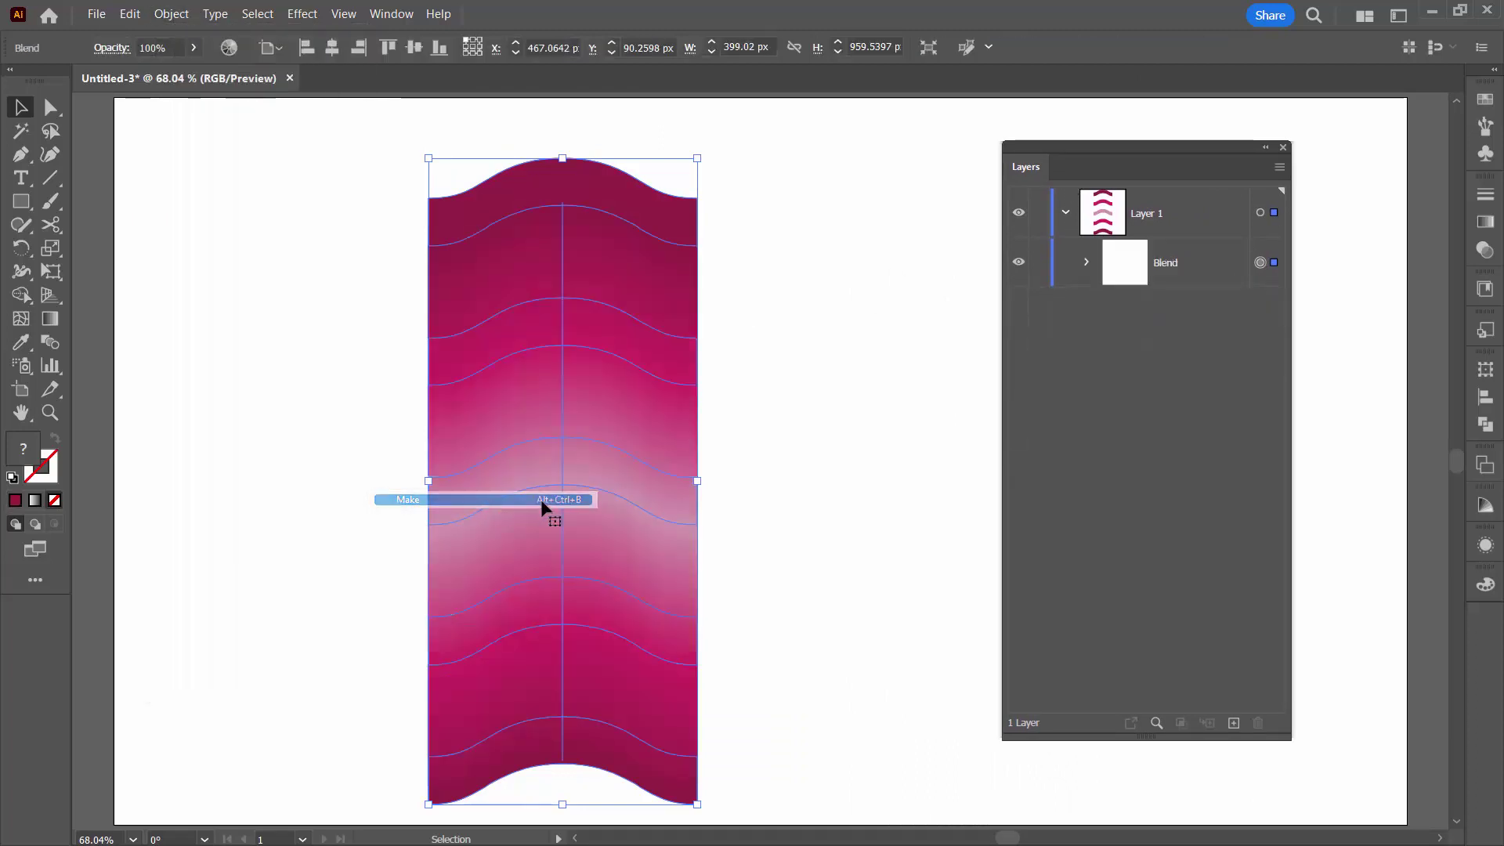
- Set the blend's spacing to Specified Steps with a value of 1
{"action": "double_click", "coordinate": [49, 342]}
{"action": "left_click", "coordinate": [435, 569]}
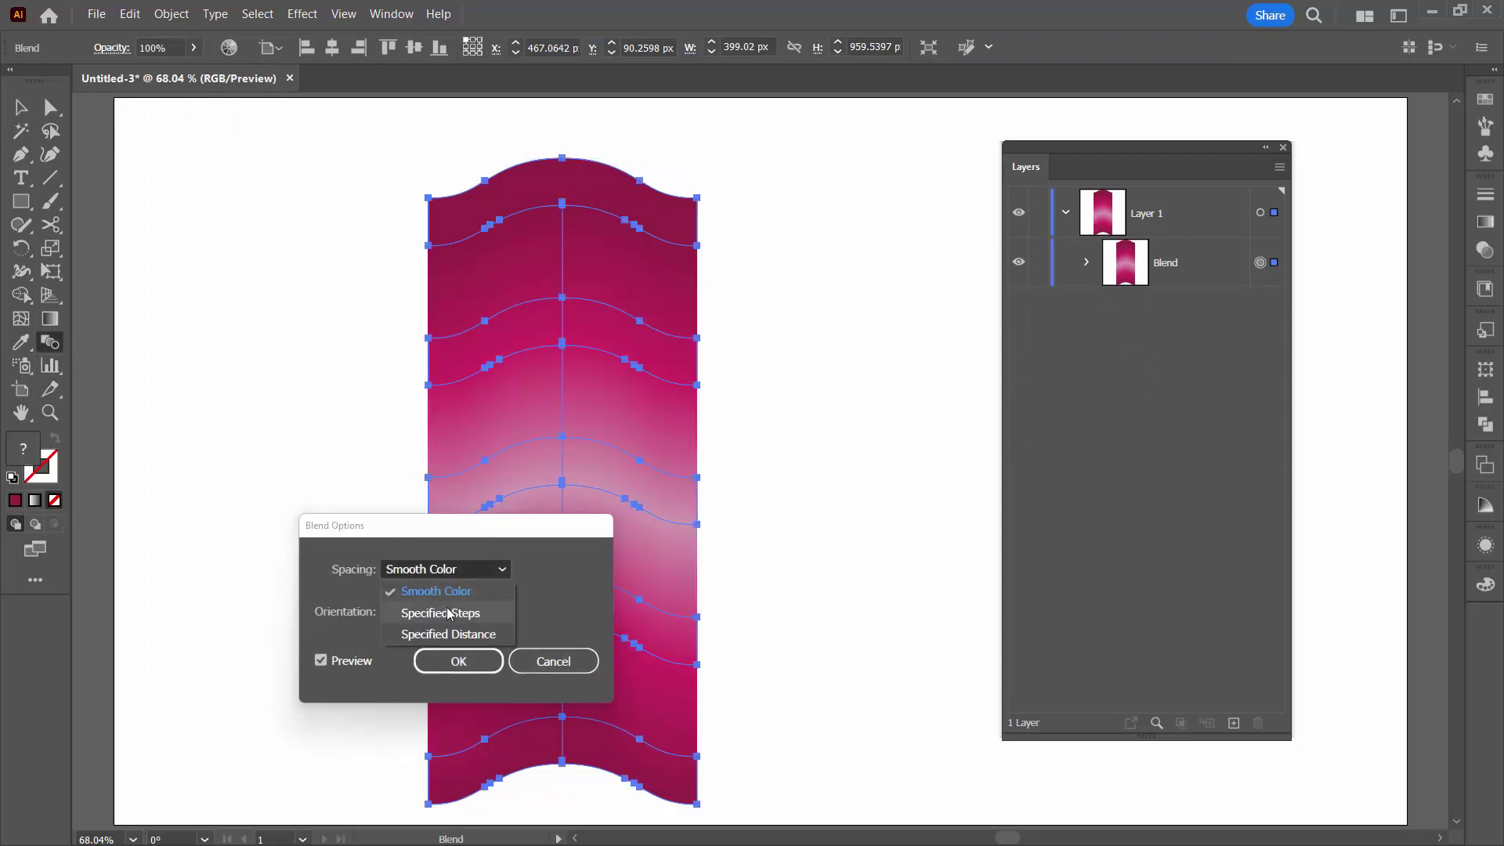
{"action": "left_click", "coordinate": [449, 613]}
{"action": "type", "text": "20"}
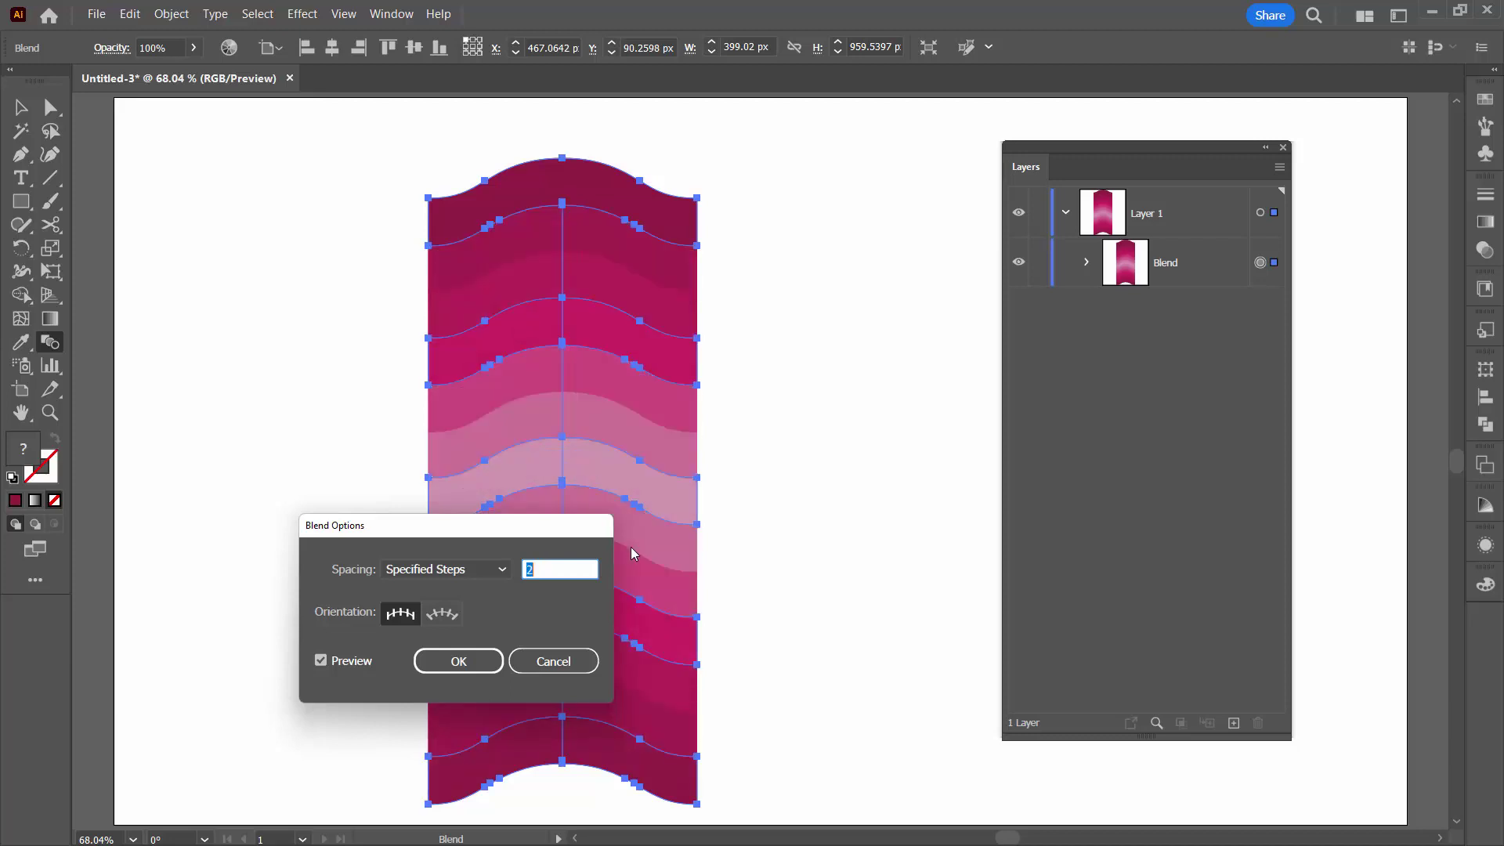
{"action": "left_click_drag", "start_coordinate": [372, 533], "coordinate": [837, 448]}
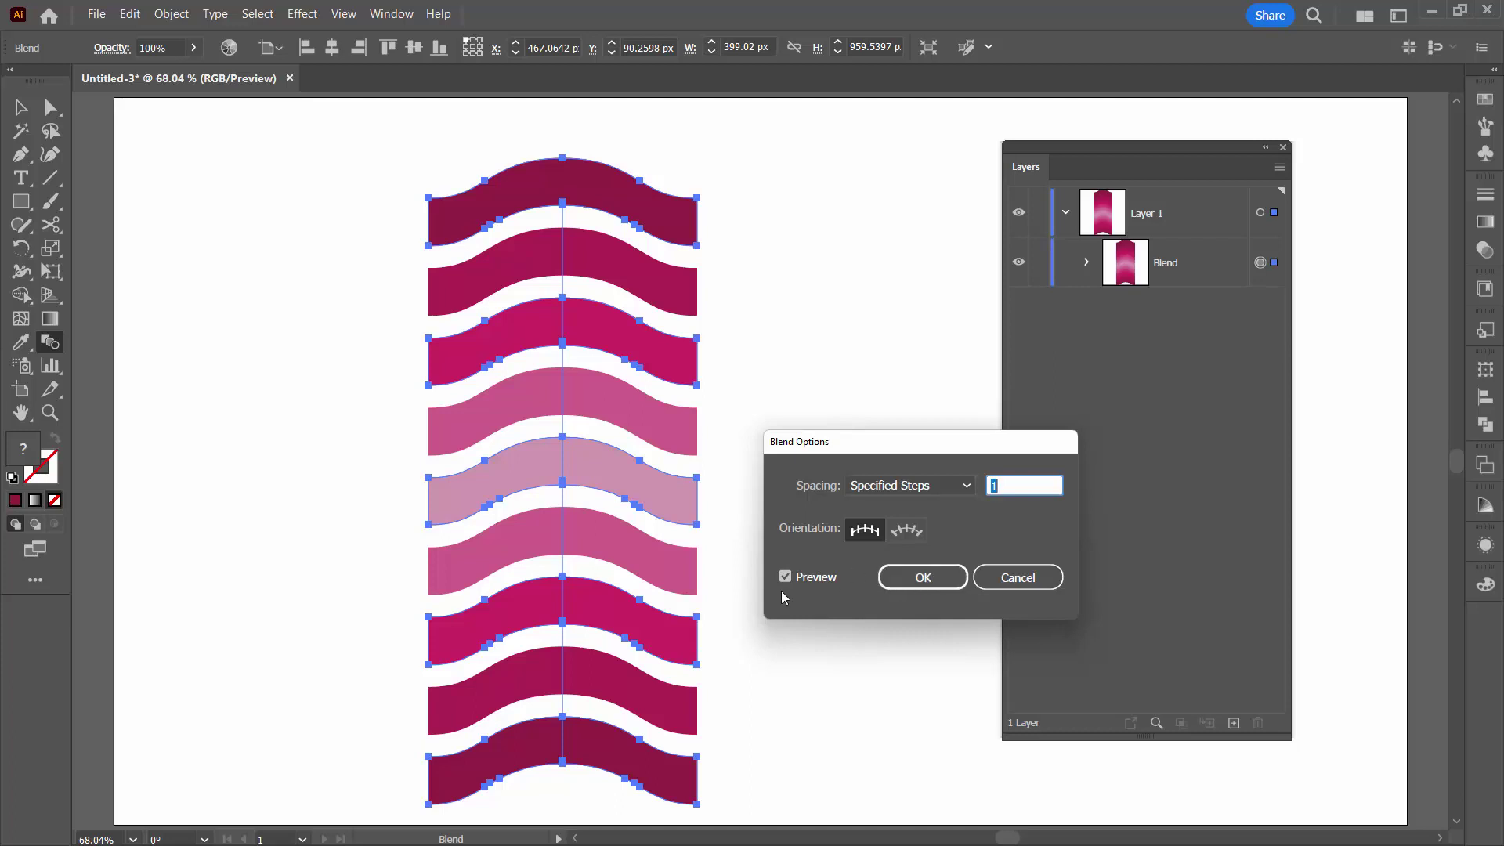
{"action": "left_click", "coordinate": [923, 577]}
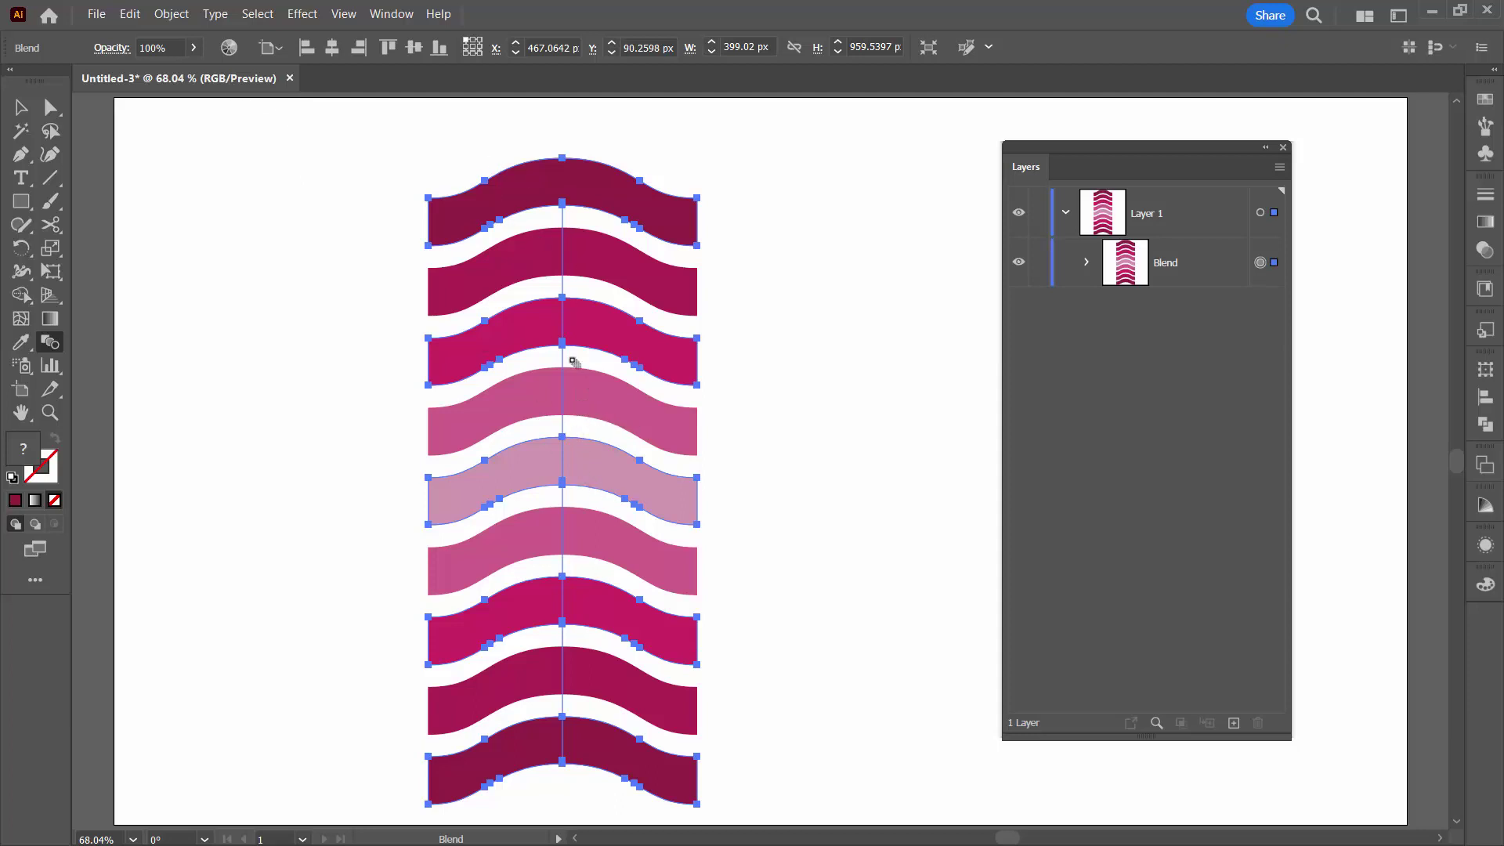
- Recolor the blend on the advanced color wheel with unlinked colors, giving it vivid violet, pale blue-gray and dark indigo waves
{"action": "left_click", "coordinate": [229, 47]}
{"action": "left_click_drag", "start_coordinate": [775, 179], "coordinate": [1023, 198]}
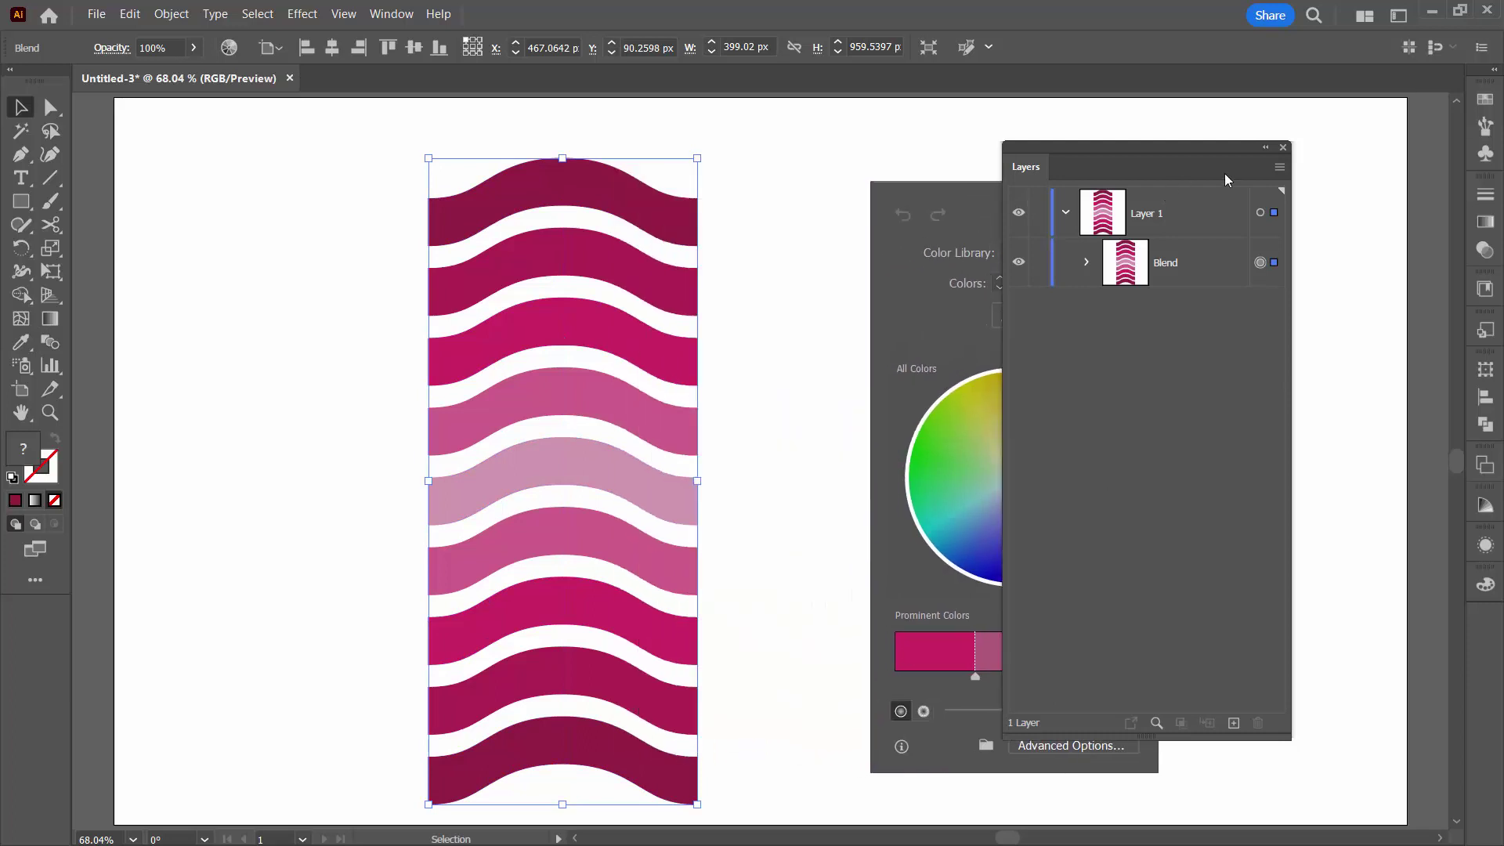
{"action": "left_click_drag", "start_coordinate": [1253, 147], "coordinate": [1492, 180]}
{"action": "left_click", "coordinate": [1078, 745]}
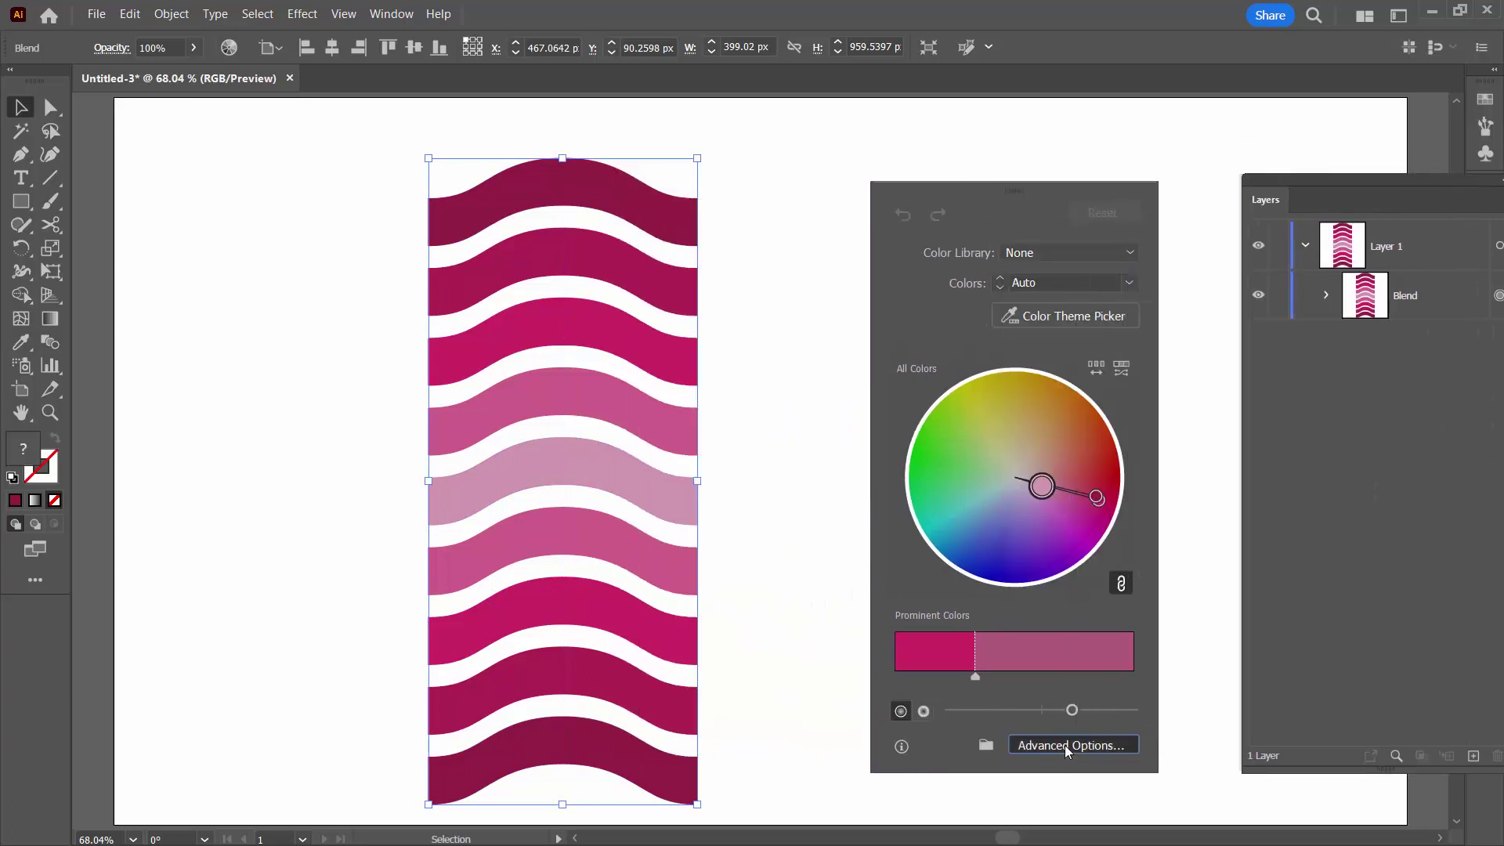
{"action": "left_click_drag", "start_coordinate": [1381, 196], "coordinate": [1172, 181]}
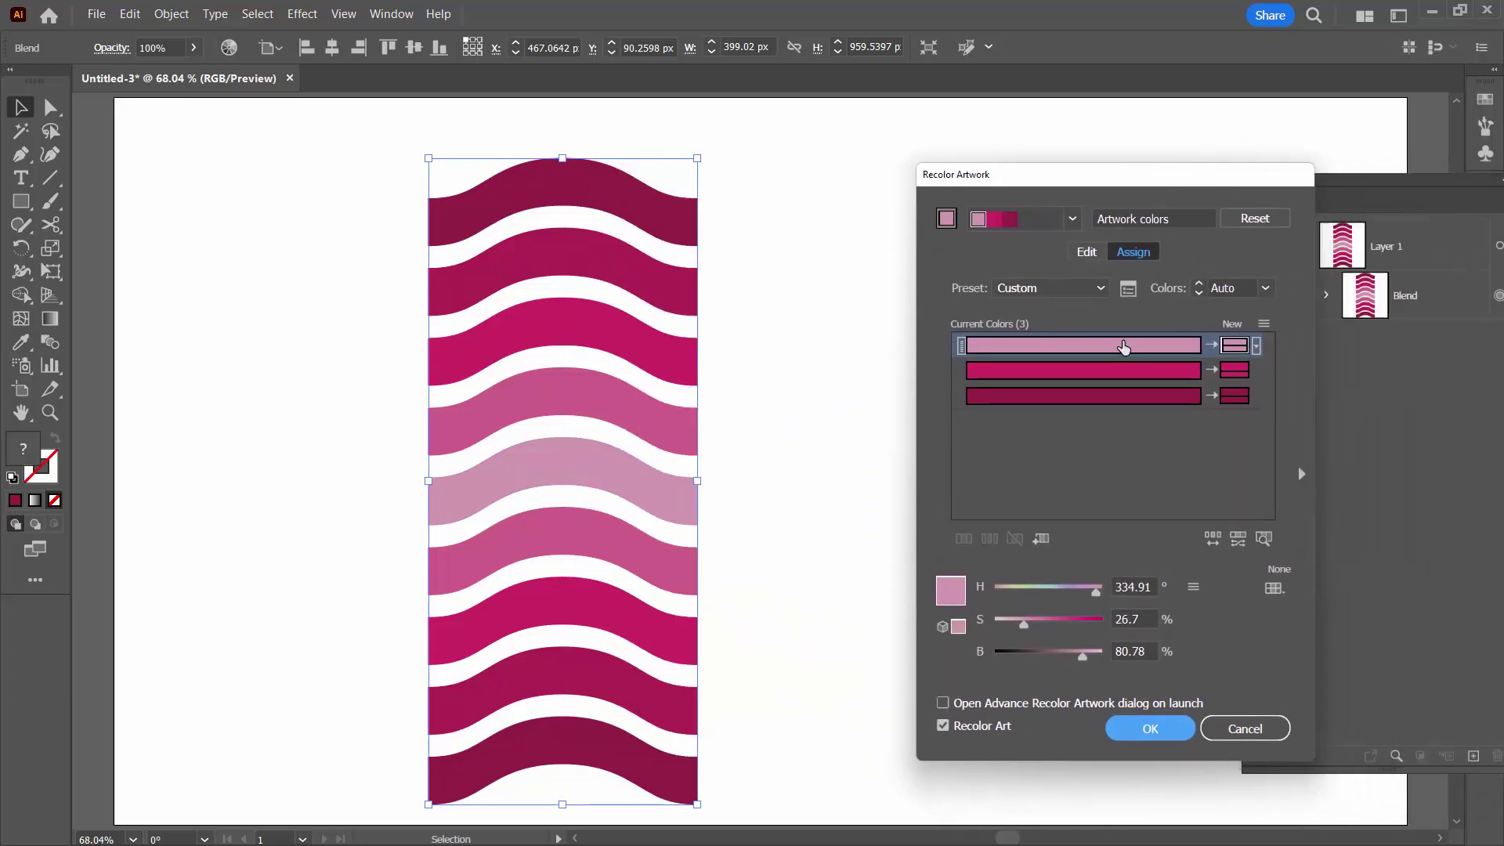
{"action": "left_click", "coordinate": [1087, 252]}
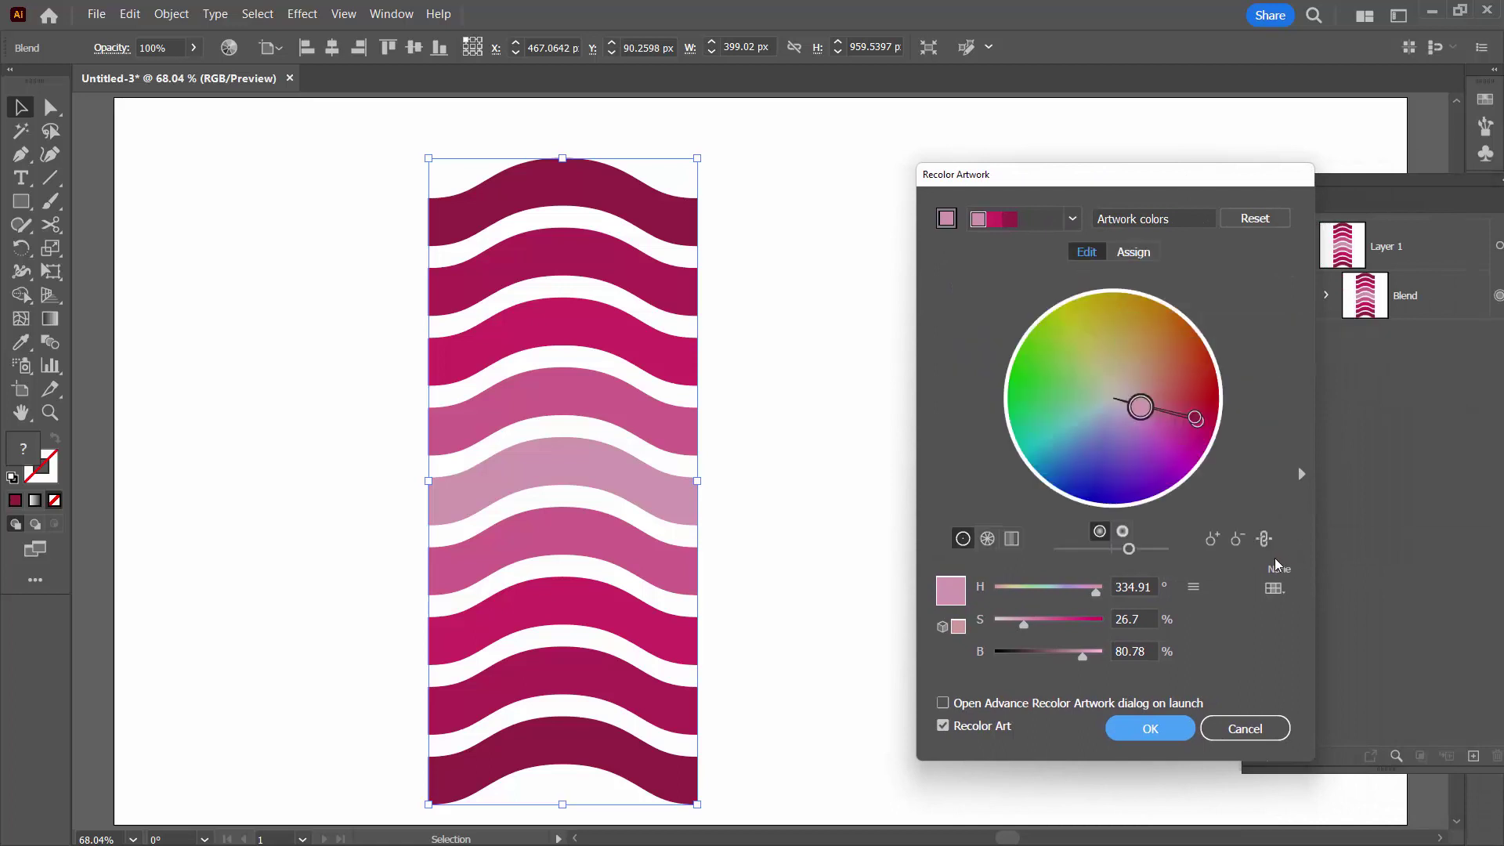
{"action": "mouse_move", "coordinate": [1140, 406]}
{"action": "left_mouse_down"}
{"action": "mouse_move", "coordinate": [1115, 421]}
{"action": "mouse_move", "coordinate": [1159, 439]}
{"action": "mouse_move", "coordinate": [1194, 428]}
{"action": "mouse_move", "coordinate": [1145, 470]}
{"action": "mouse_move", "coordinate": [1159, 484]}
{"action": "left_mouse_up"}
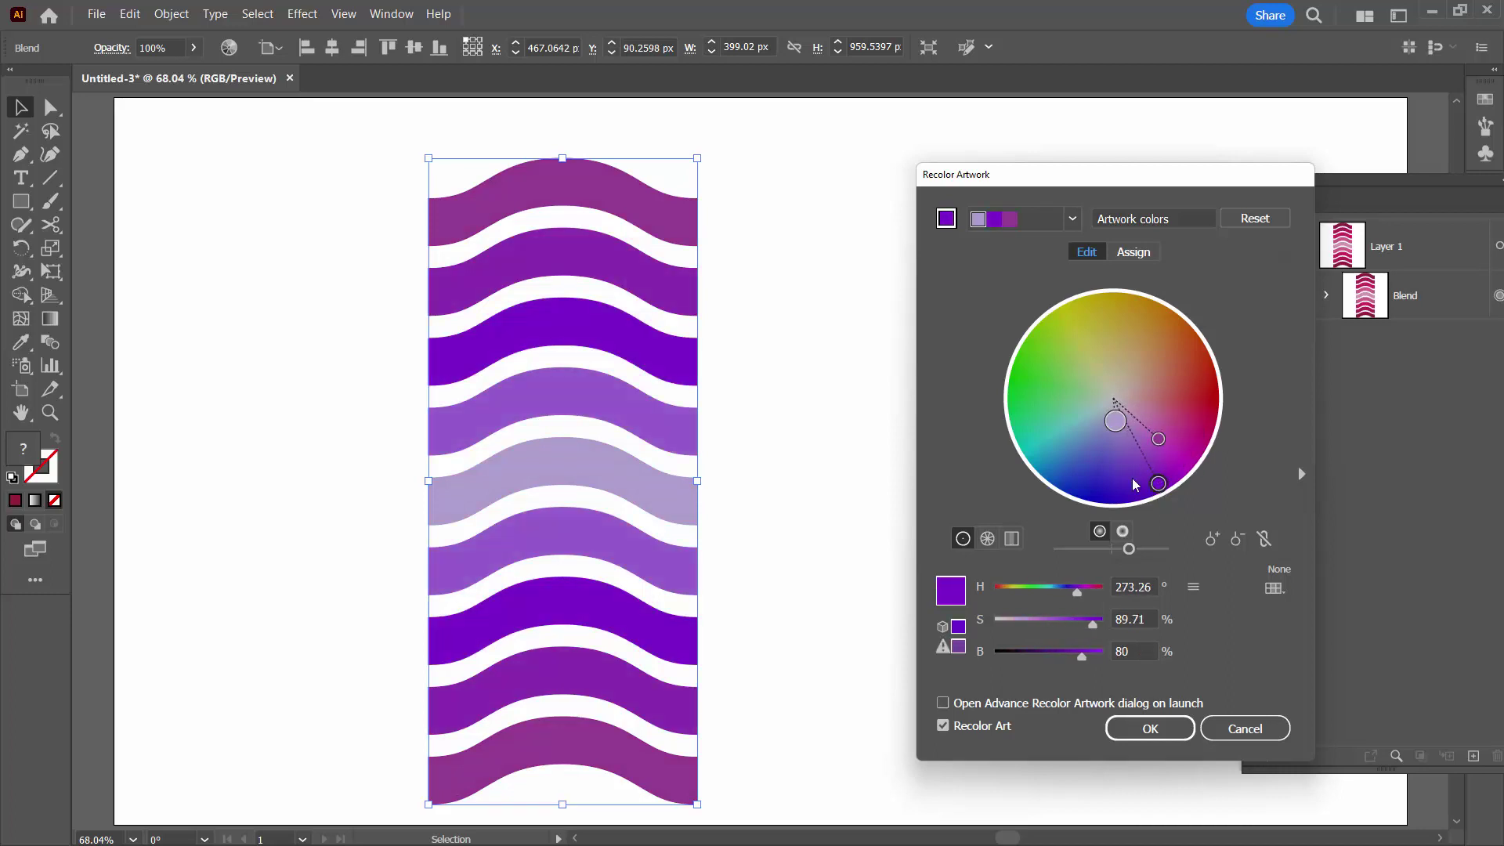
{"action": "mouse_move", "coordinate": [1115, 421]}
{"action": "left_mouse_down"}
{"action": "mouse_move", "coordinate": [1081, 430]}
{"action": "mouse_move", "coordinate": [1118, 448]}
{"action": "mouse_move", "coordinate": [1096, 413]}
{"action": "mouse_move", "coordinate": [1100, 453]}
{"action": "mouse_move", "coordinate": [1161, 481]}
{"action": "mouse_move", "coordinate": [1144, 489]}
{"action": "mouse_move", "coordinate": [1154, 475]}
{"action": "mouse_move", "coordinate": [1106, 462]}
{"action": "left_mouse_up"}
{"action": "left_click", "coordinate": [1157, 440]}
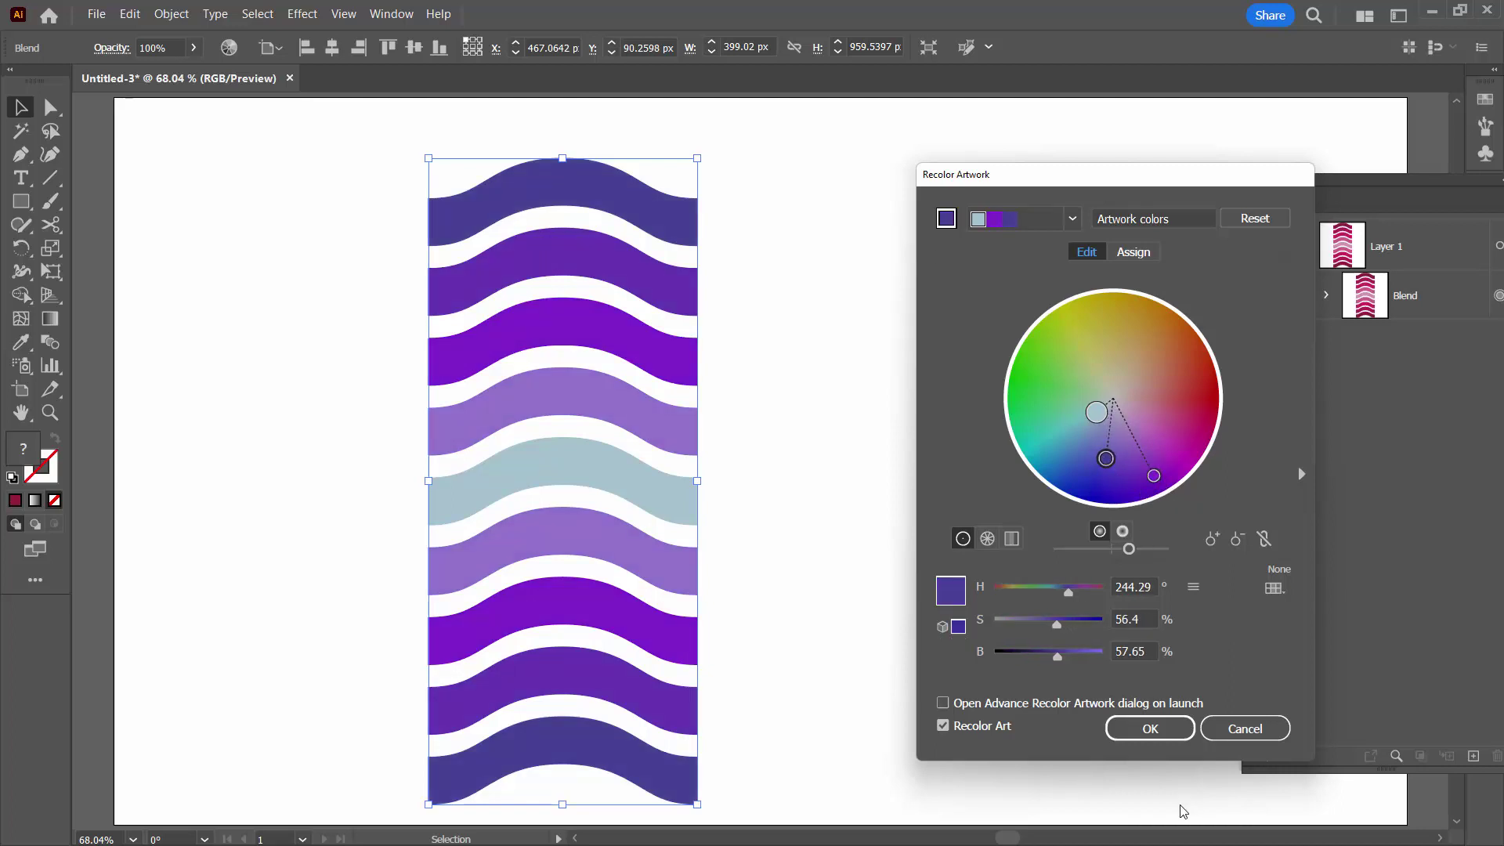
{"action": "left_click", "coordinate": [1150, 728]}
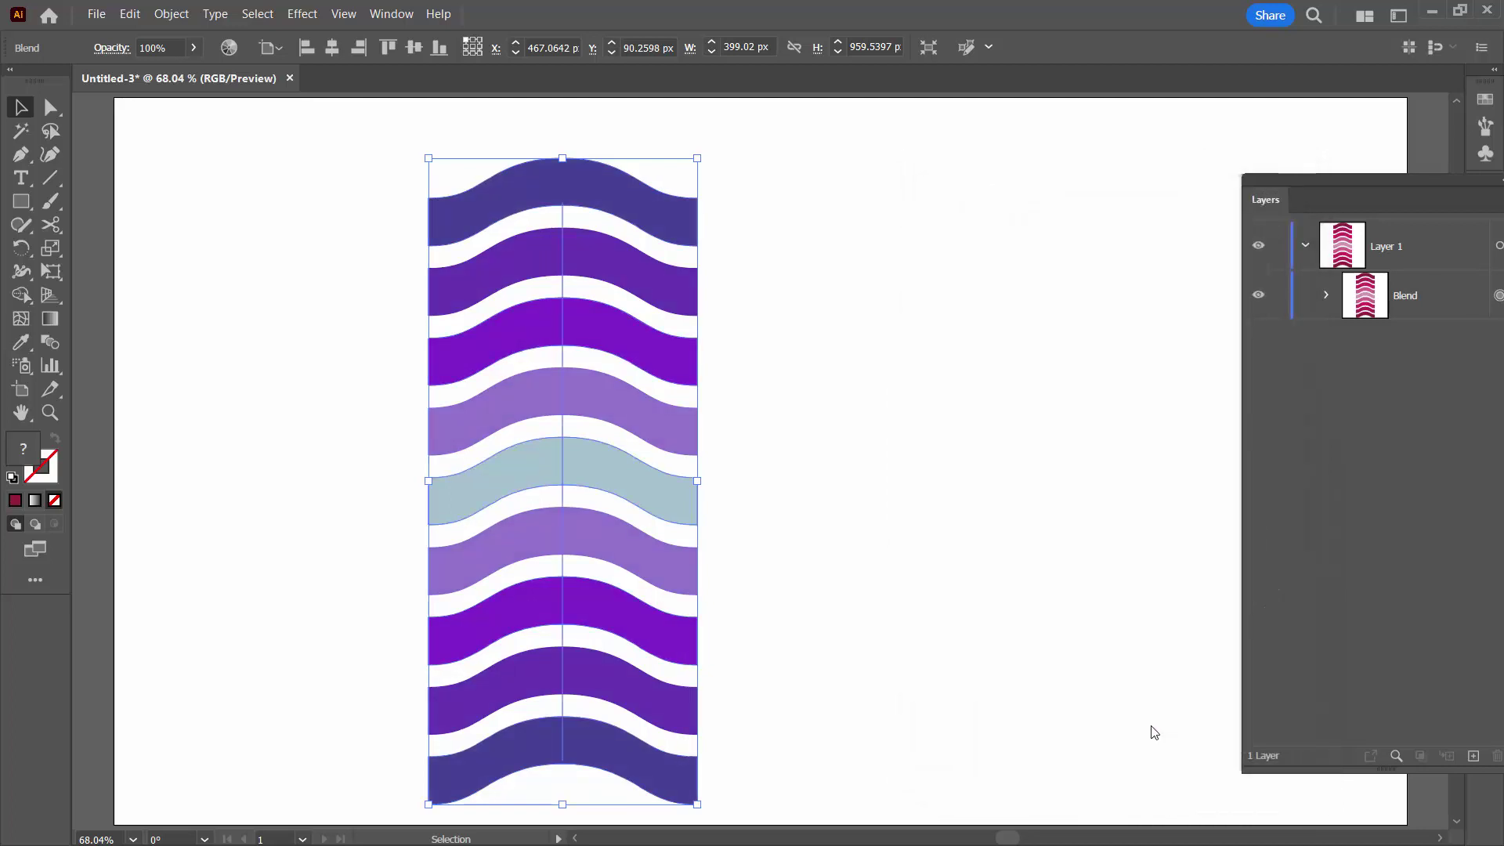
- Expand the recolored blend into separate wave paths and select the topmost wave
{"action": "left_click_drag", "start_coordinate": [1312, 183], "coordinate": [1003, 179]}
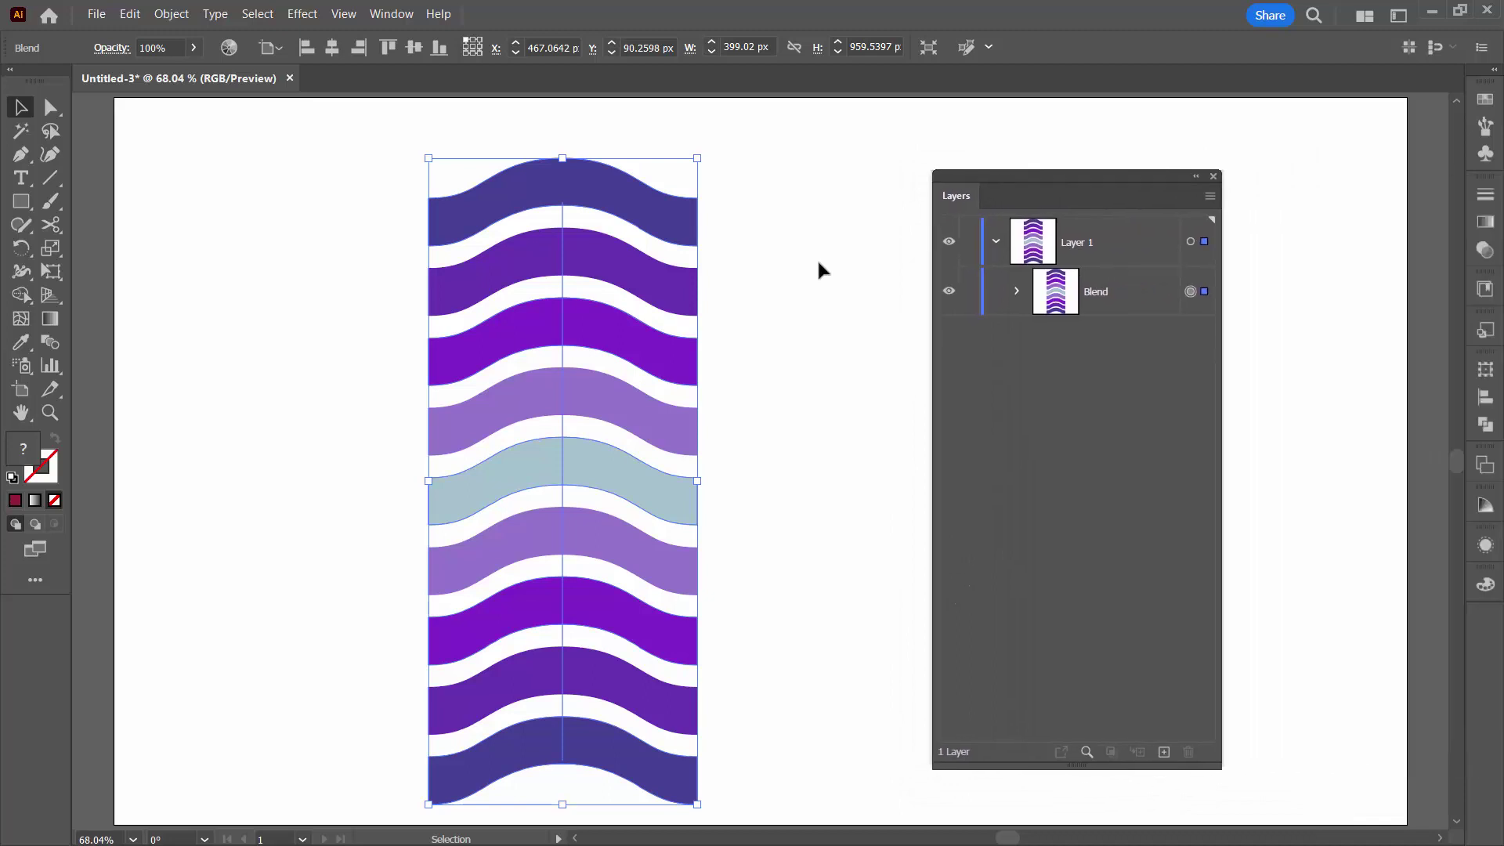
{"action": "left_click", "coordinate": [171, 14]}
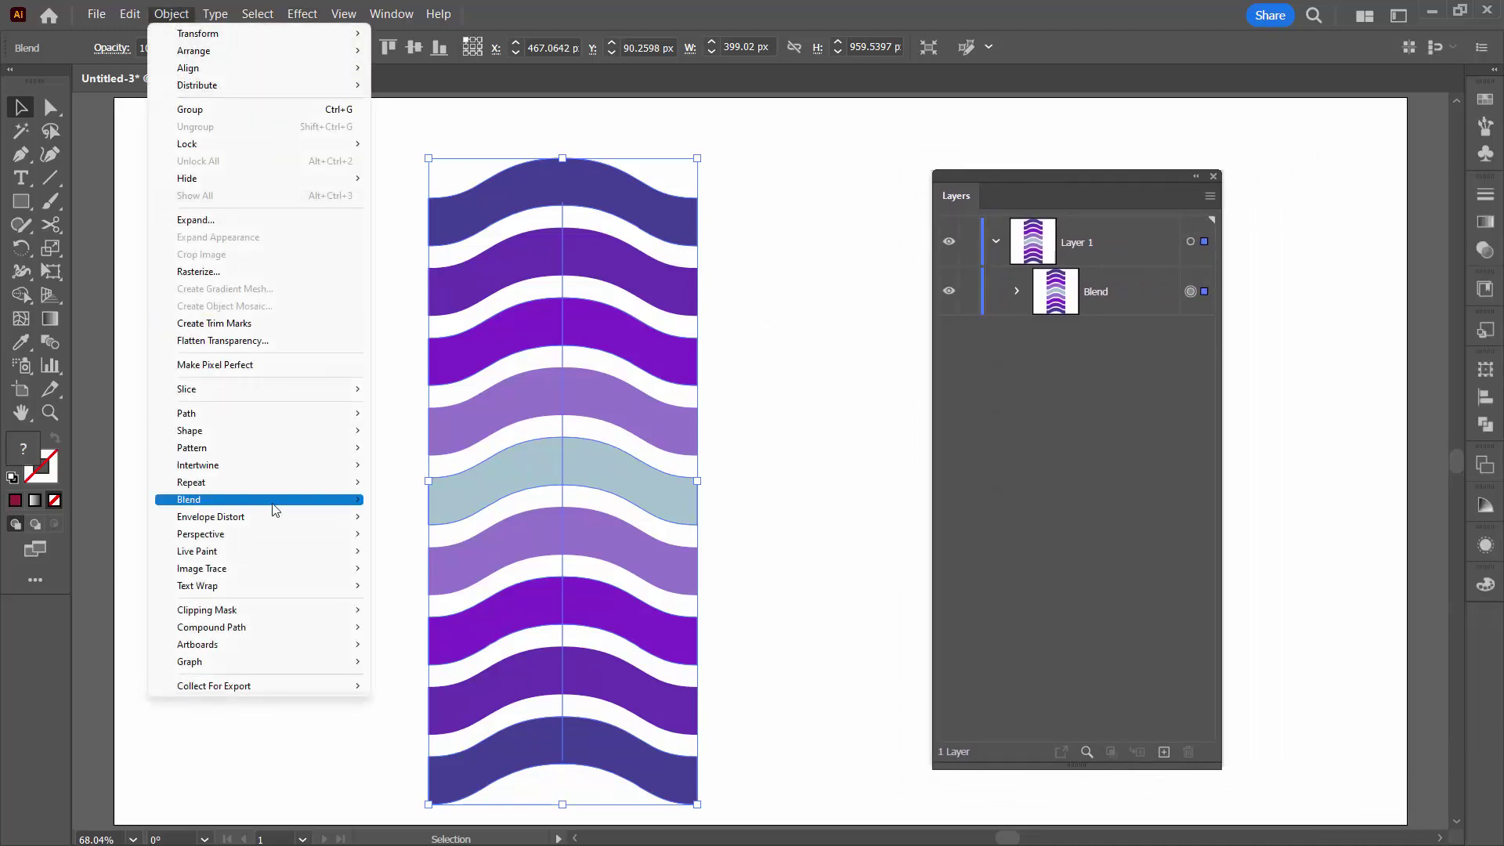
{"action": "mouse_move", "coordinate": [274, 501]}
{"action": "left_click", "coordinate": [409, 564]}
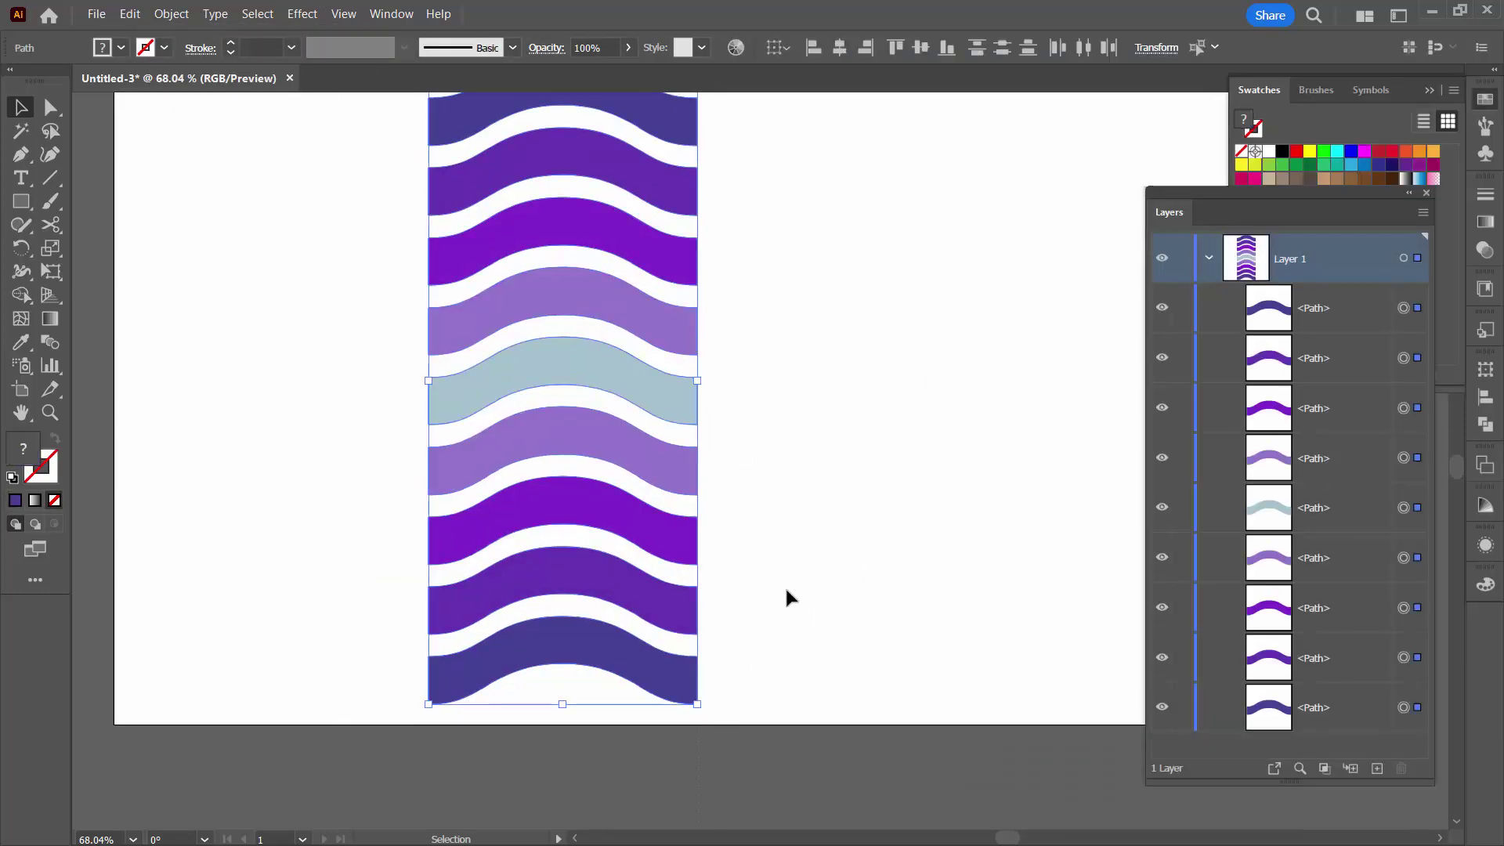
{"action": "scroll", "coordinate": [785, 597], "scroll_direction": "up", "scroll_amount": 1}
{"action": "left_click", "coordinate": [783, 588]}
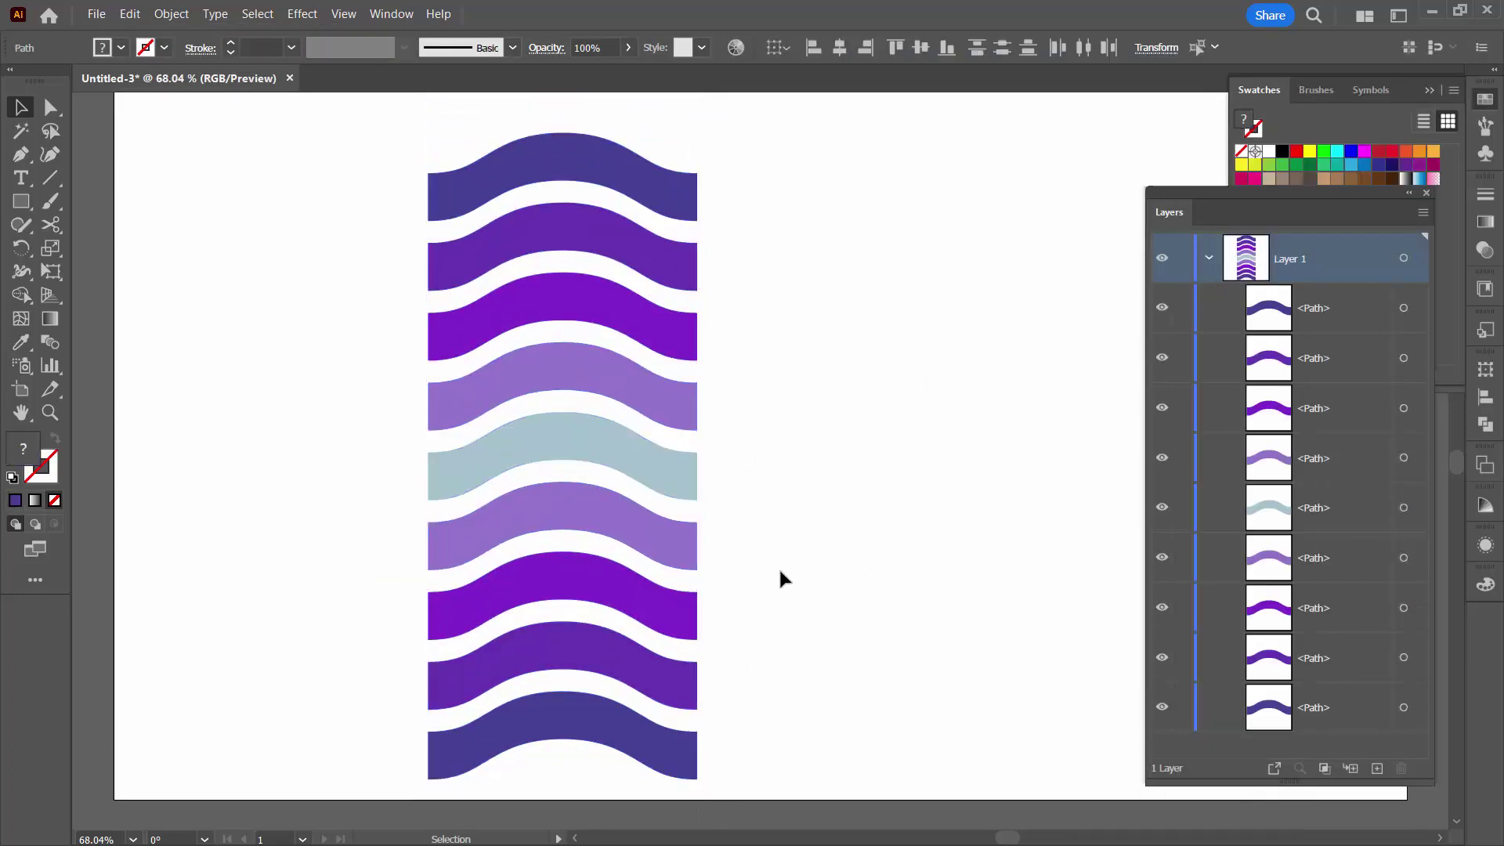
{"action": "left_click", "coordinate": [516, 160]}
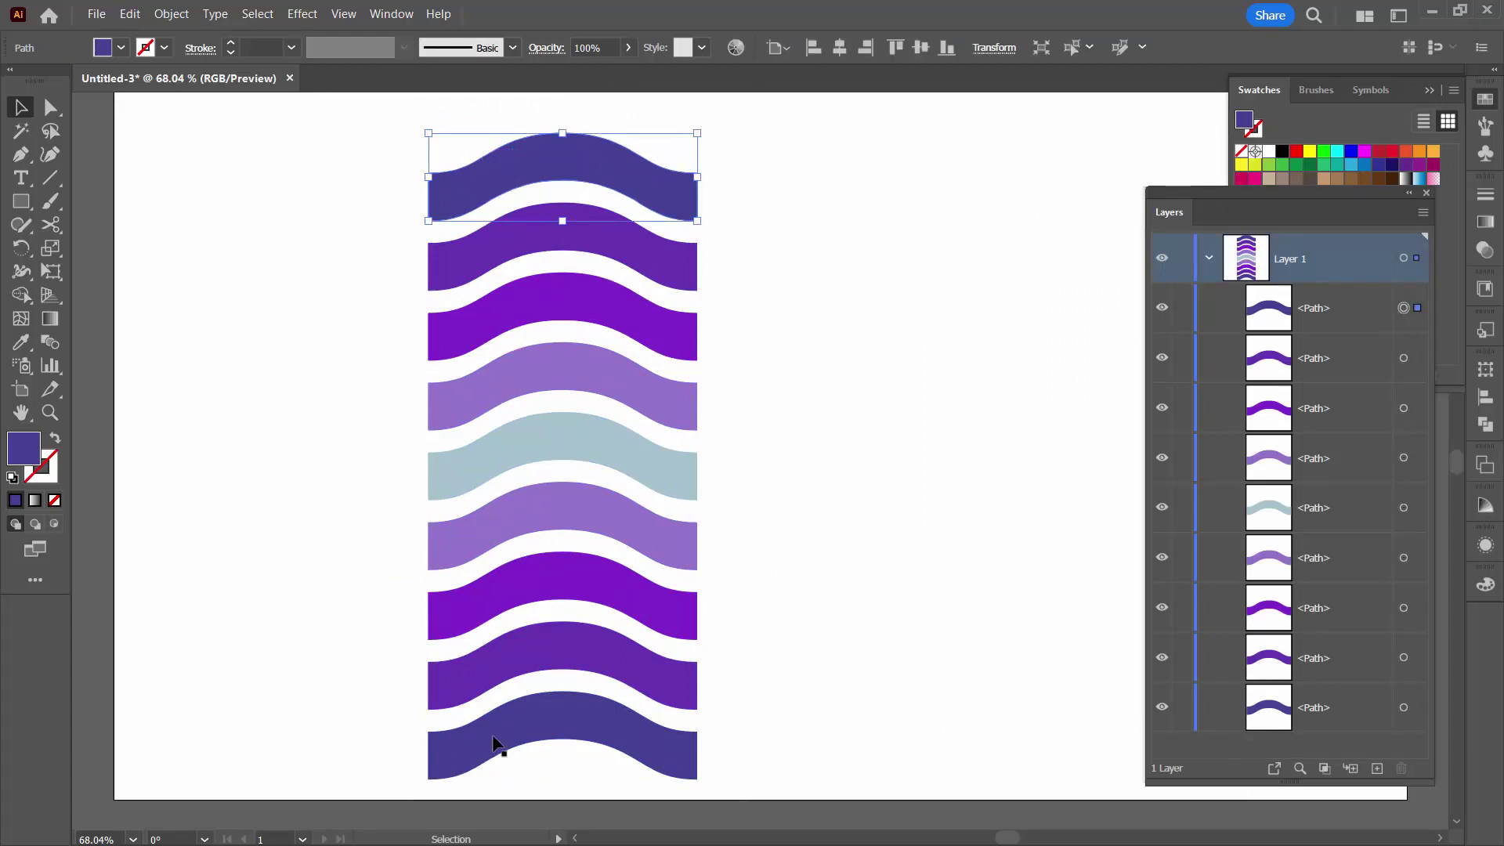
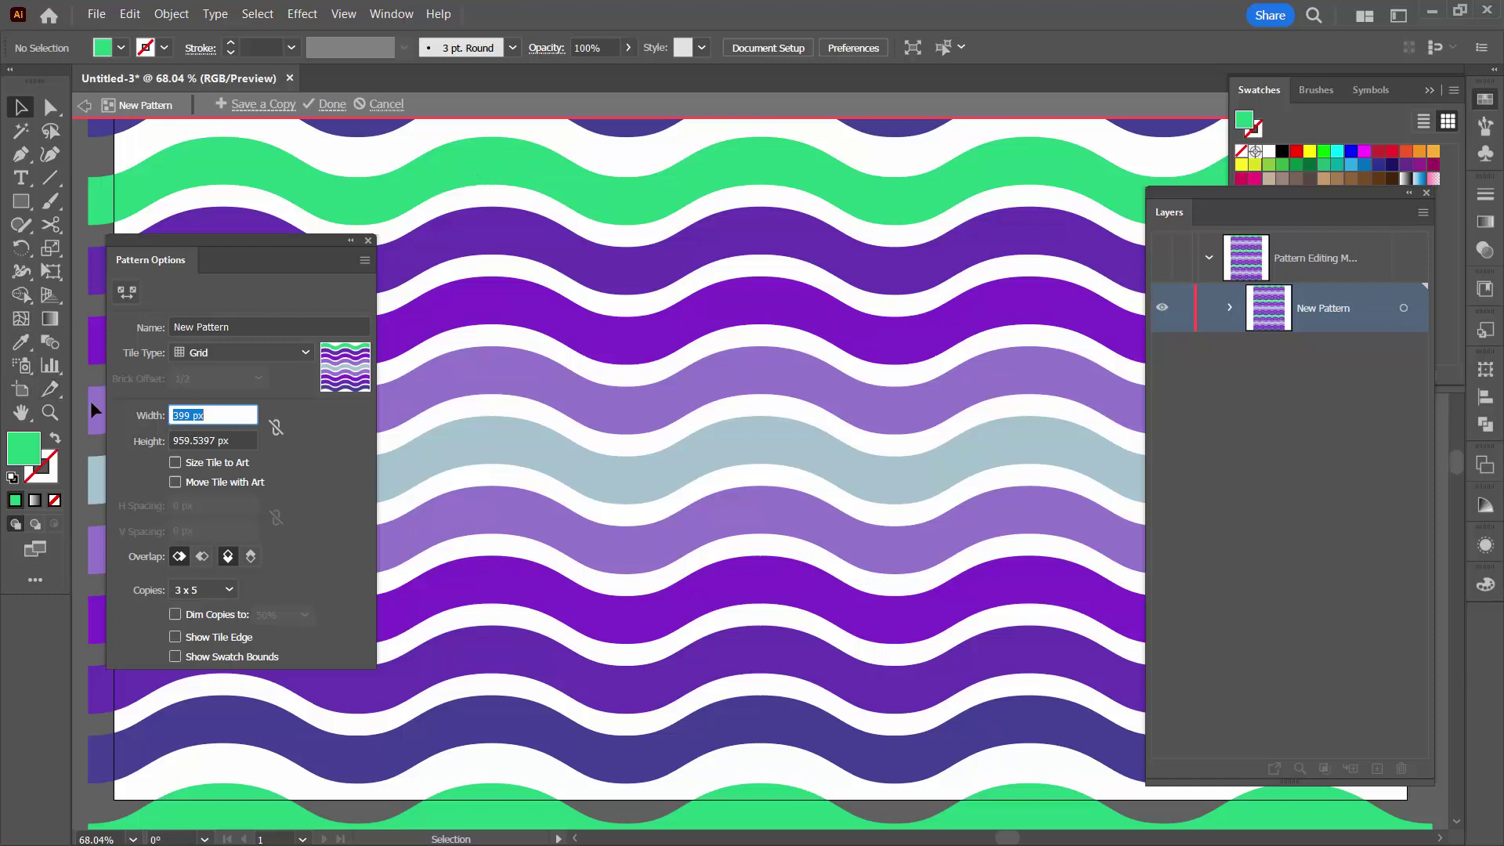
- Reduce the pattern tile's height to 829 px so the indigo wave of the tile above exactly covers the green wave
{"action": "left_click", "coordinate": [49, 412]}
{"action": "left_click", "coordinate": [611, 407], "text": "alt"}
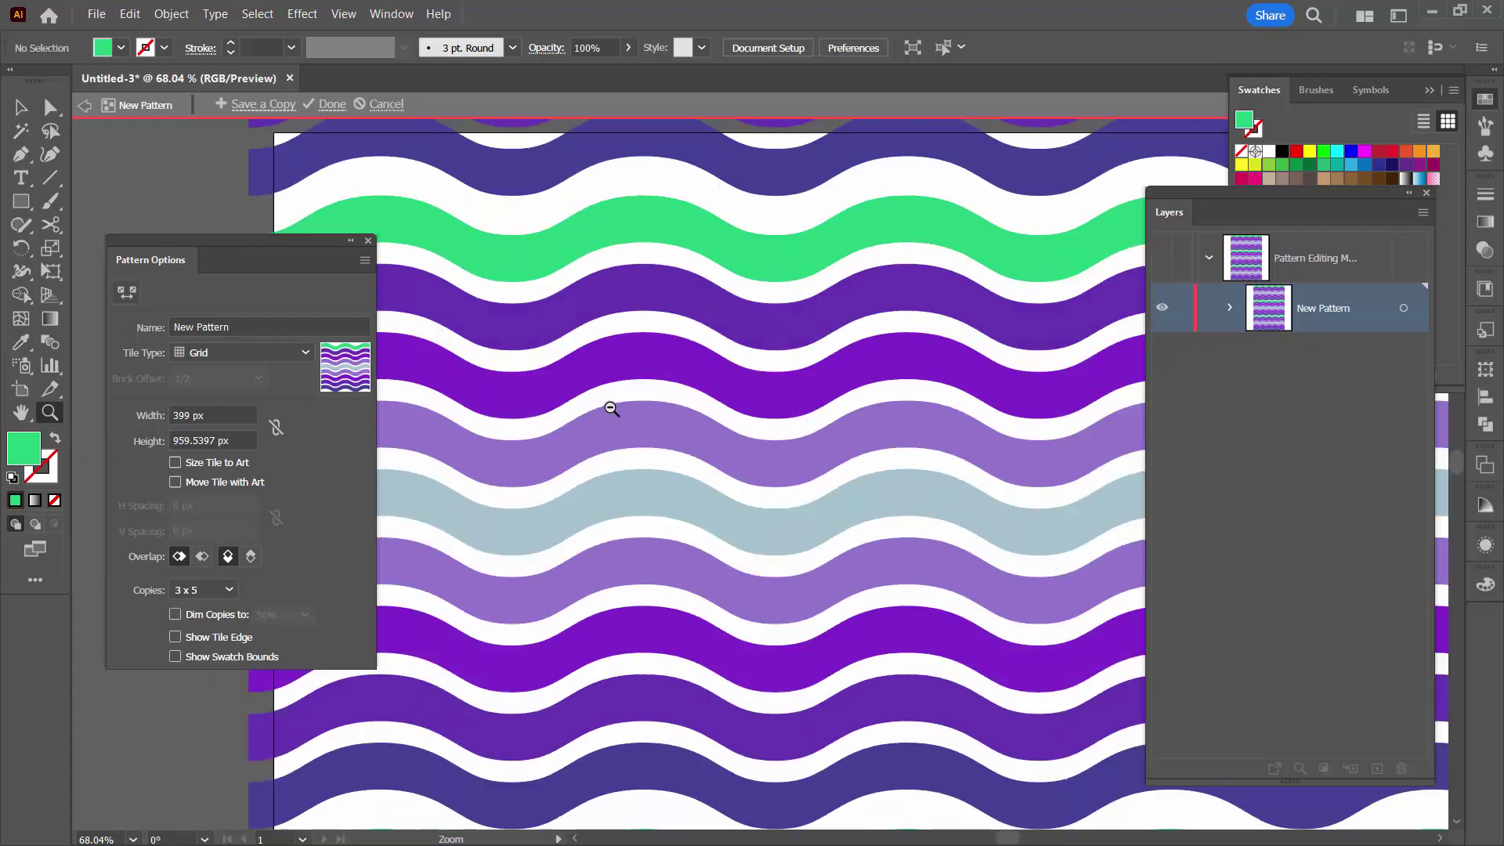
{"action": "left_click", "coordinate": [608, 322], "text": "alt"}
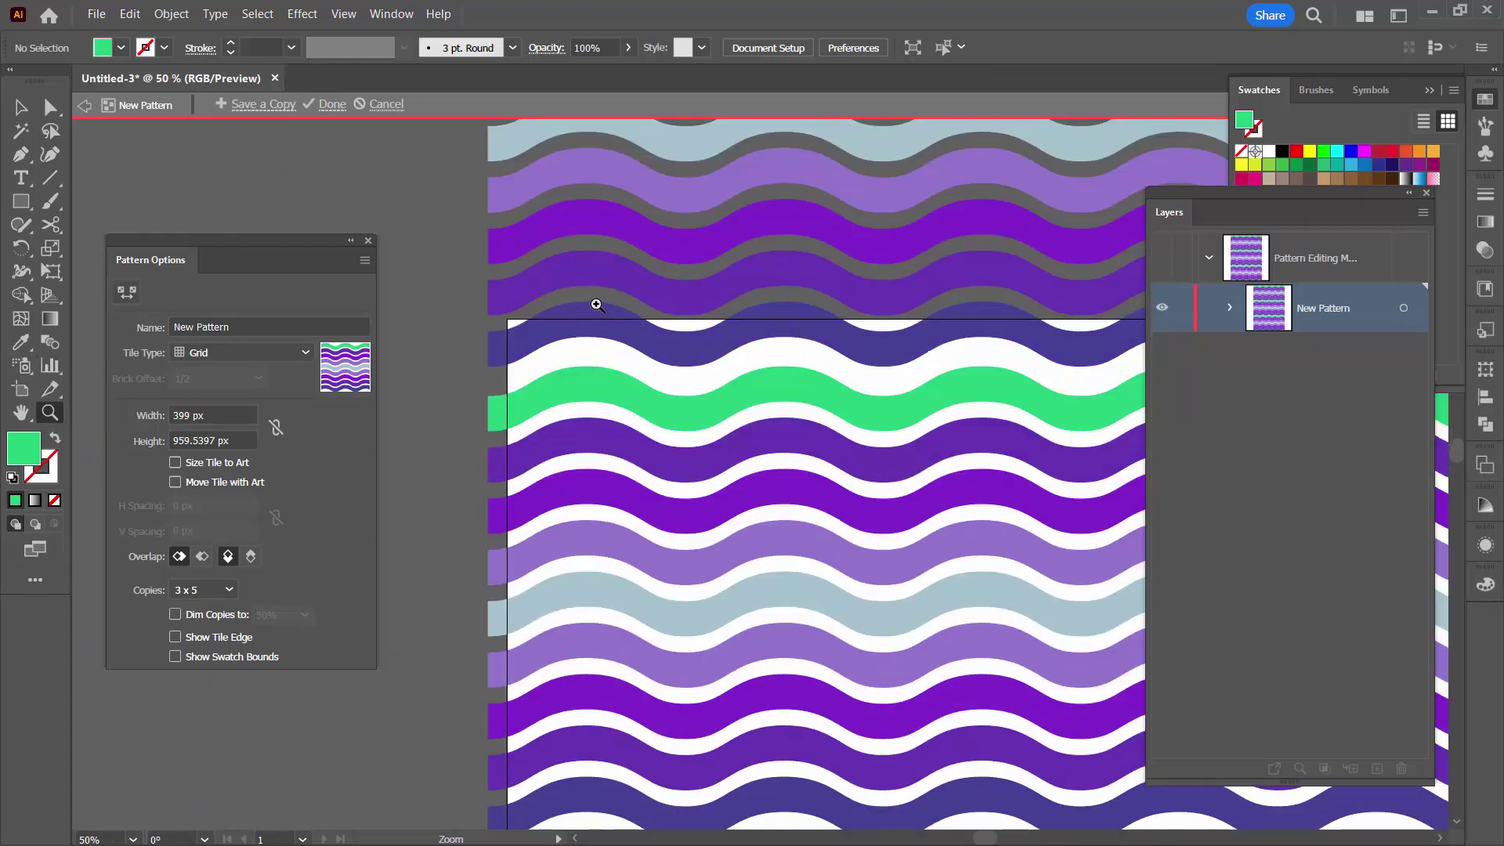
{"action": "left_click_drag", "start_coordinate": [597, 308], "coordinate": [583, 453]}
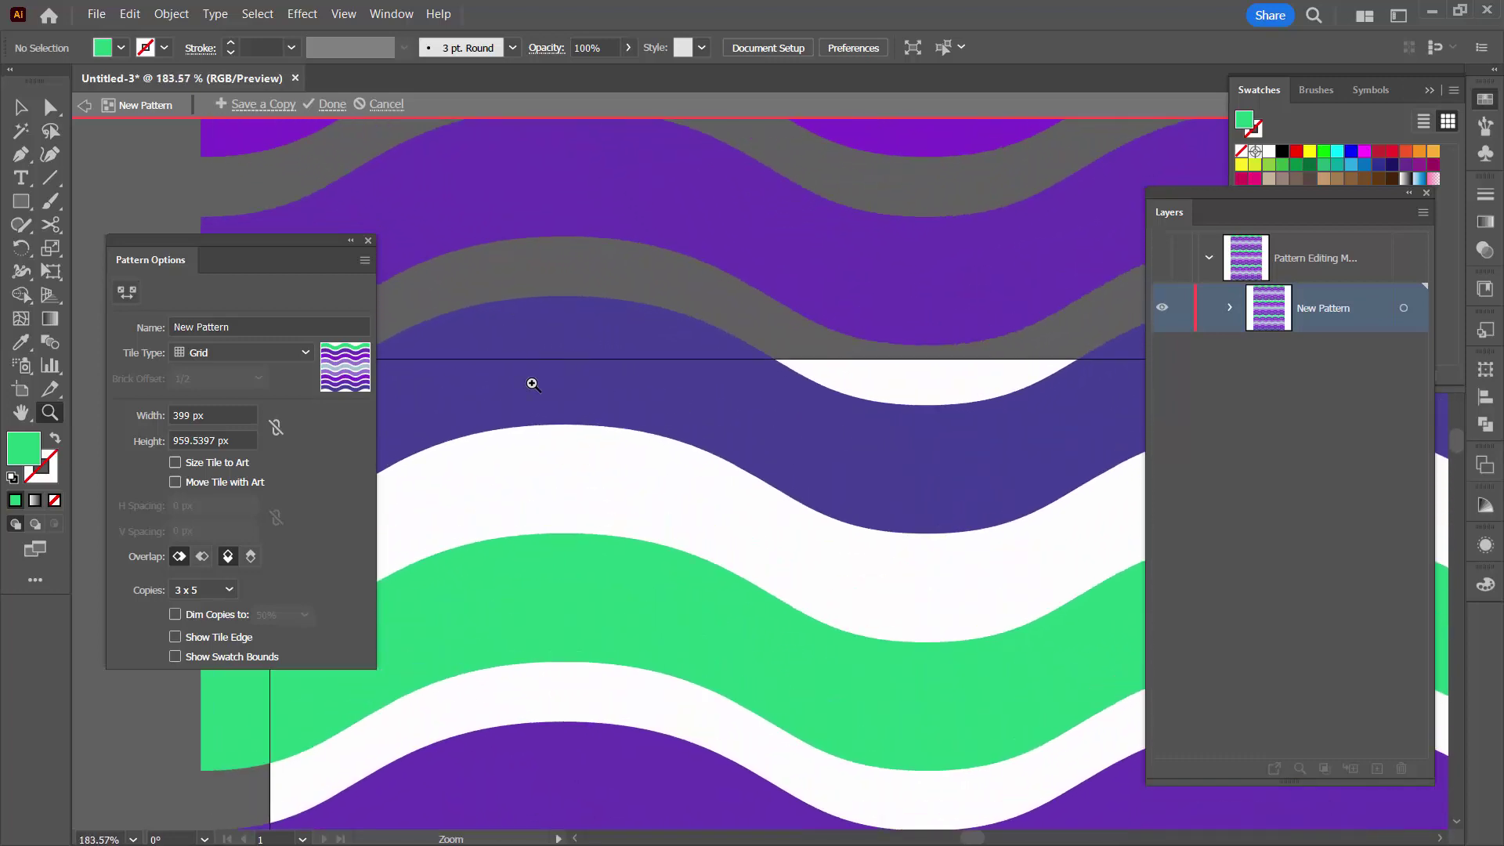
{"action": "left_click", "coordinate": [229, 440]}
{"action": "key", "text": "ctrl+a"}
{"action": "type", "text": "923"}
{"action": "key", "text": "Return"}
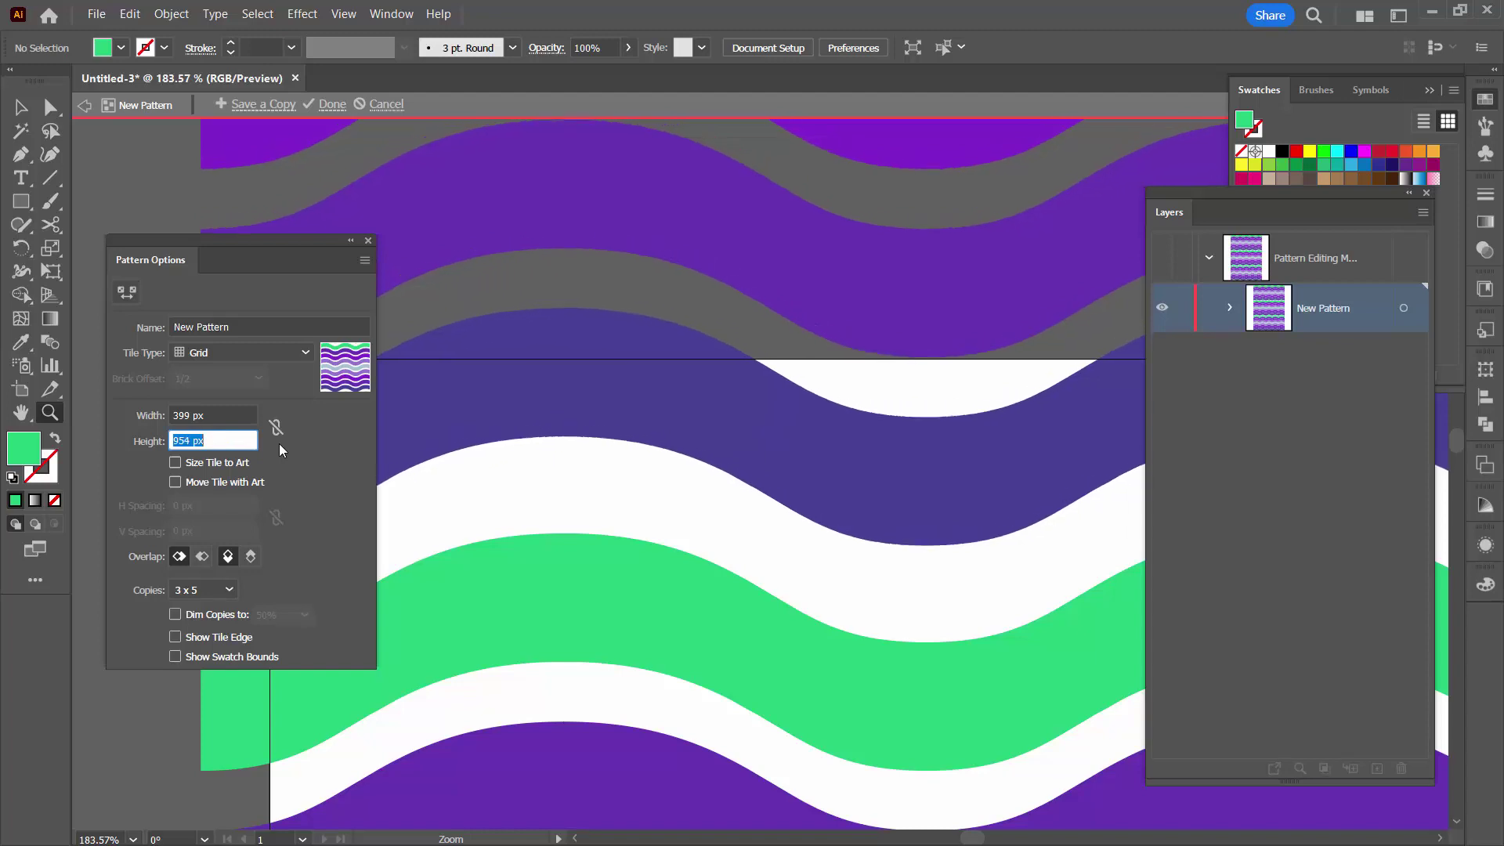
{"action": "key", "text": "Down"}
{"action": "key", "text": "Down"}
{"action": "key", "text": "Down"}
{"action": "key", "text": "Down"}
{"action": "key", "text": "Down"}
{"action": "key", "text": "Down"}
{"action": "key", "text": "Down"}
{"action": "key", "text": "Down"}
{"action": "key", "text": "Down"}
{"action": "key", "text": "Down"}
{"action": "key", "text": "Down"}
{"action": "key", "text": "Down"}
{"action": "key", "text": "Down"}
{"action": "key", "text": "Down"}
{"action": "key", "text": "Down"}
{"action": "key", "text": "Down"}
{"action": "key", "text": "Down"}
{"action": "key", "text": "Down"}
{"action": "key", "text": "Down"}
{"action": "key", "text": "Down"}
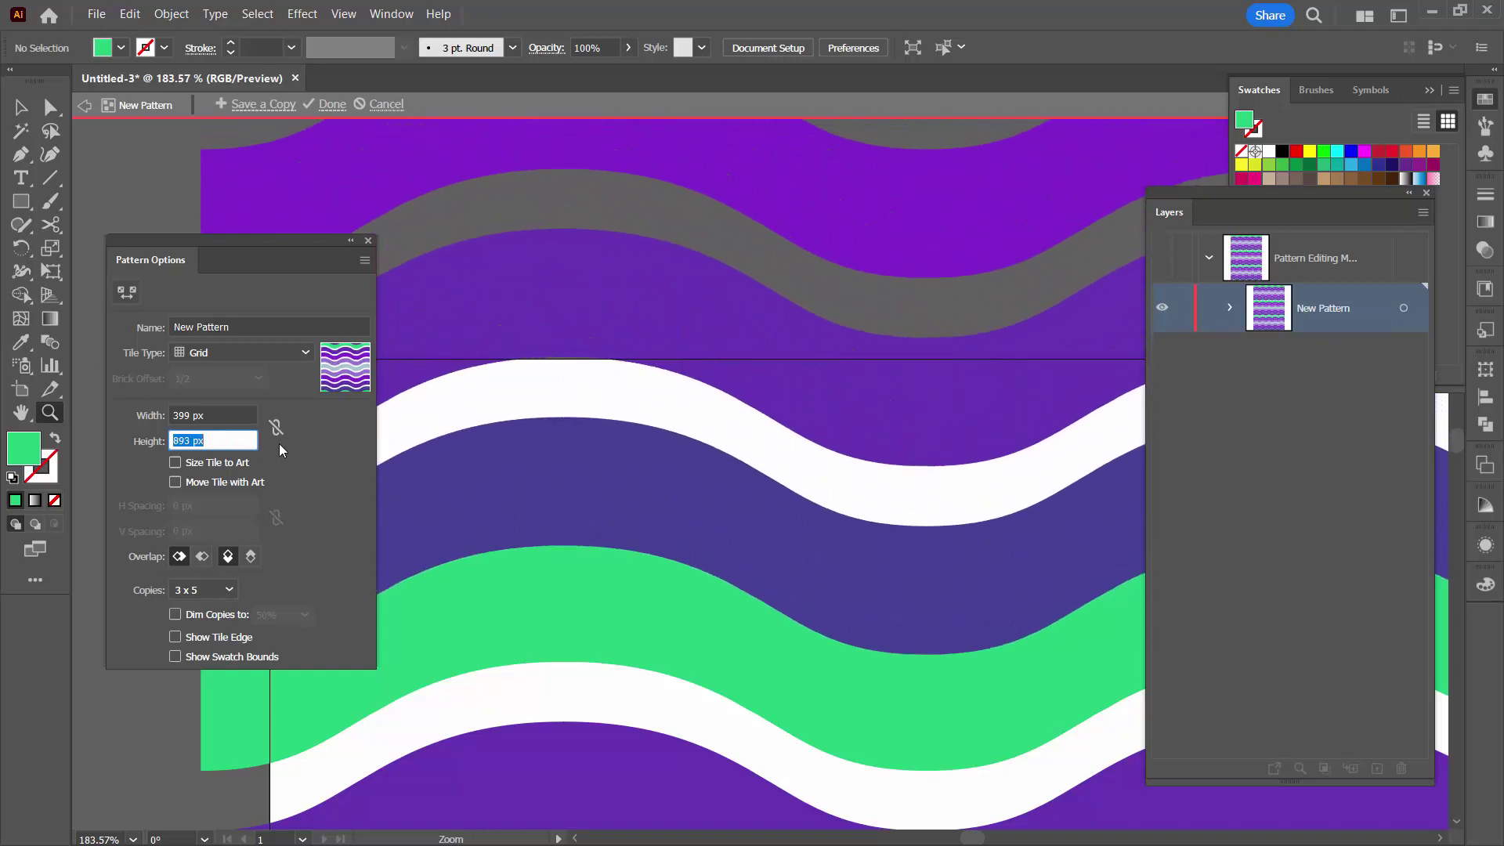
{"action": "key", "text": "Down"}
{"action": "key", "text": "Down"}
{"action": "key", "text": "Down"}
{"action": "key", "text": "Down"}
{"action": "key", "text": "Down"}
{"action": "key", "text": "Down"}
{"action": "key", "text": "Down"}
{"action": "key", "text": "Down"}
{"action": "key", "text": "Down"}
{"action": "key", "text": "Down"}
{"action": "key", "text": "Down"}
{"action": "key", "text": "Down"}
{"action": "key", "text": "Down"}
{"action": "key", "text": "Down"}
{"action": "key", "text": "Down"}
{"action": "key", "text": "Down"}
{"action": "key", "text": "Down"}
{"action": "key", "text": "Down"}
{"action": "key", "text": "Down"}
{"action": "key", "text": "Down"}
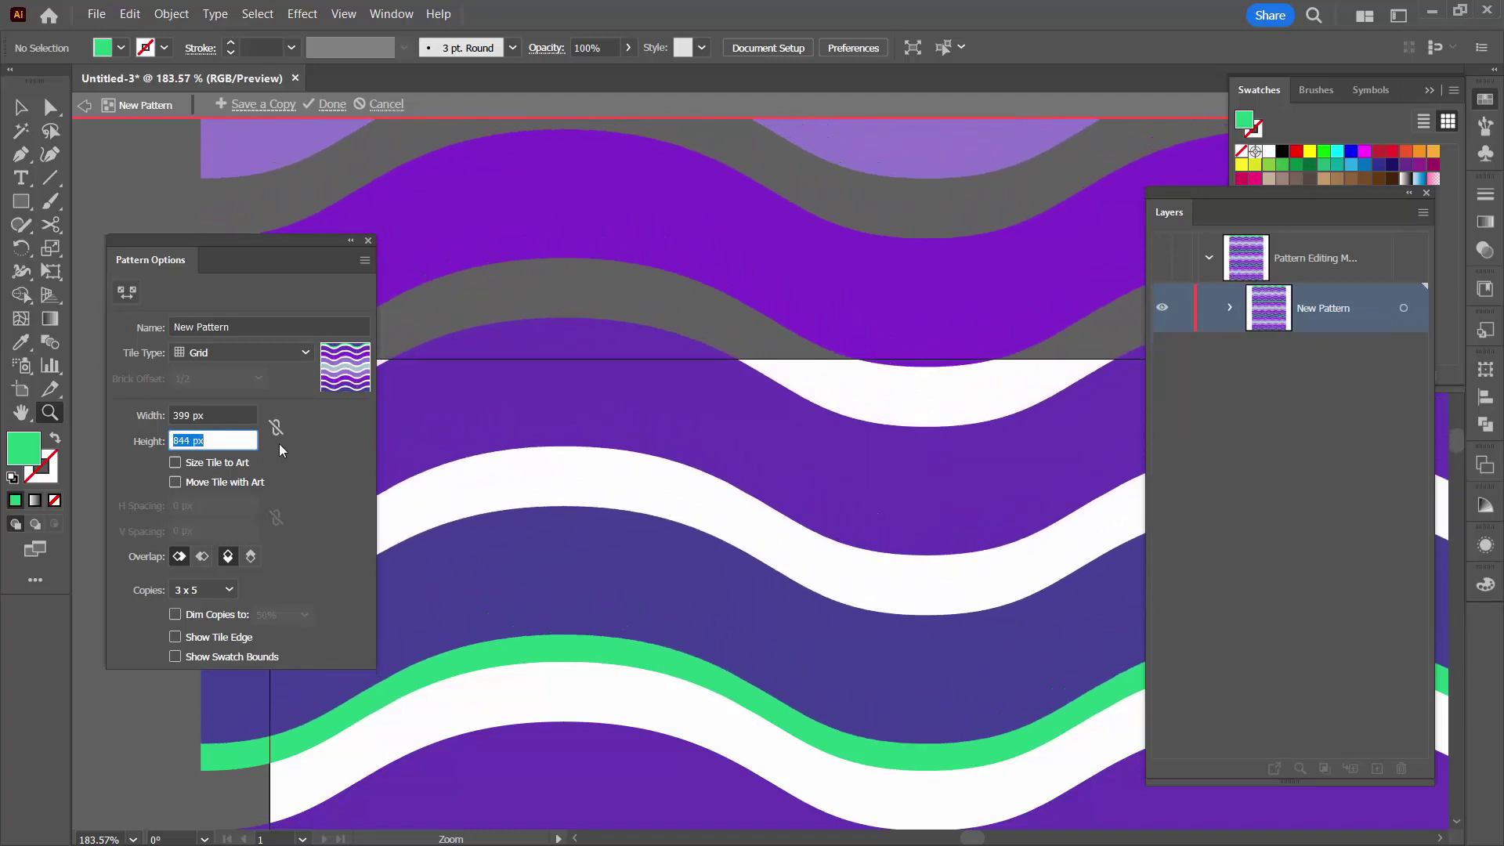
{"action": "key", "text": "Down"}
{"action": "key", "text": "Down"}
{"action": "key", "text": "Down"}
{"action": "key", "text": "Down"}
{"action": "key", "text": "Down"}
{"action": "key", "text": "Down"}
{"action": "key", "text": "Down"}
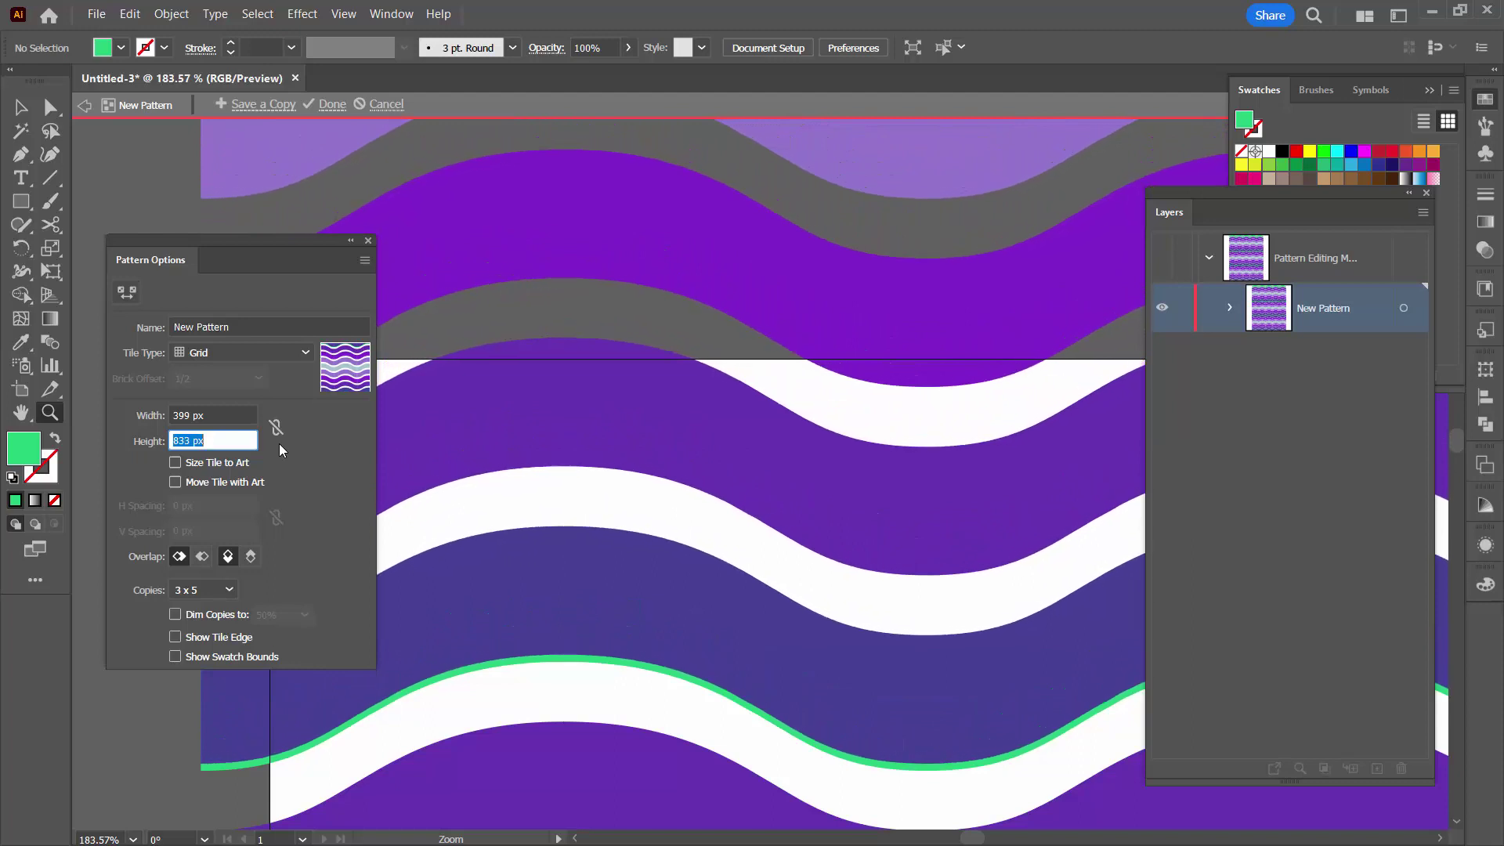
{"action": "key", "text": "Down"}
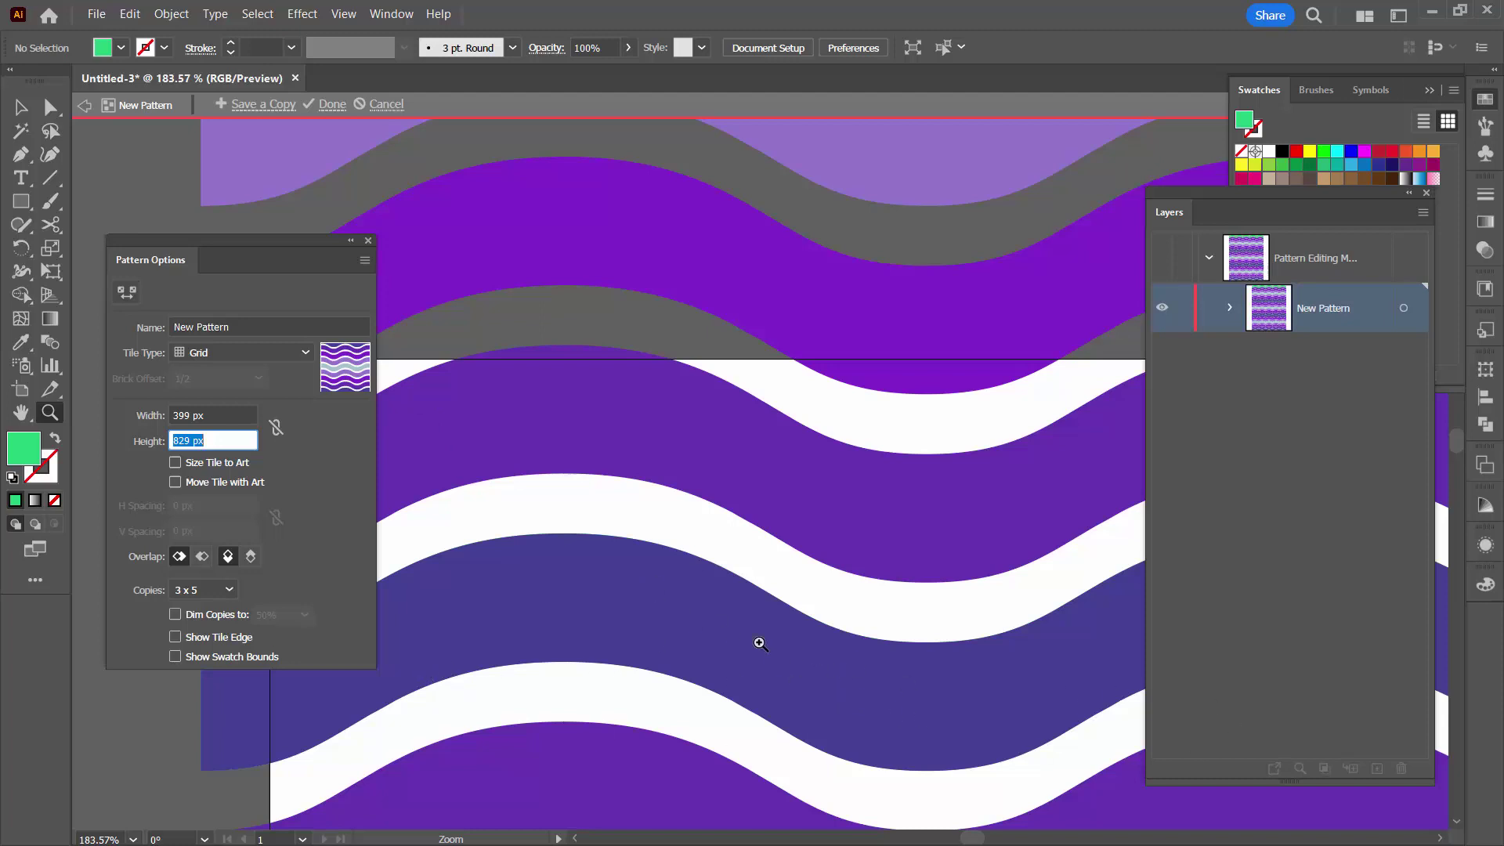
- Try the Bottom in Front overlap for the pattern tiles and restore Top in Front
{"action": "left_click", "coordinate": [251, 561]}
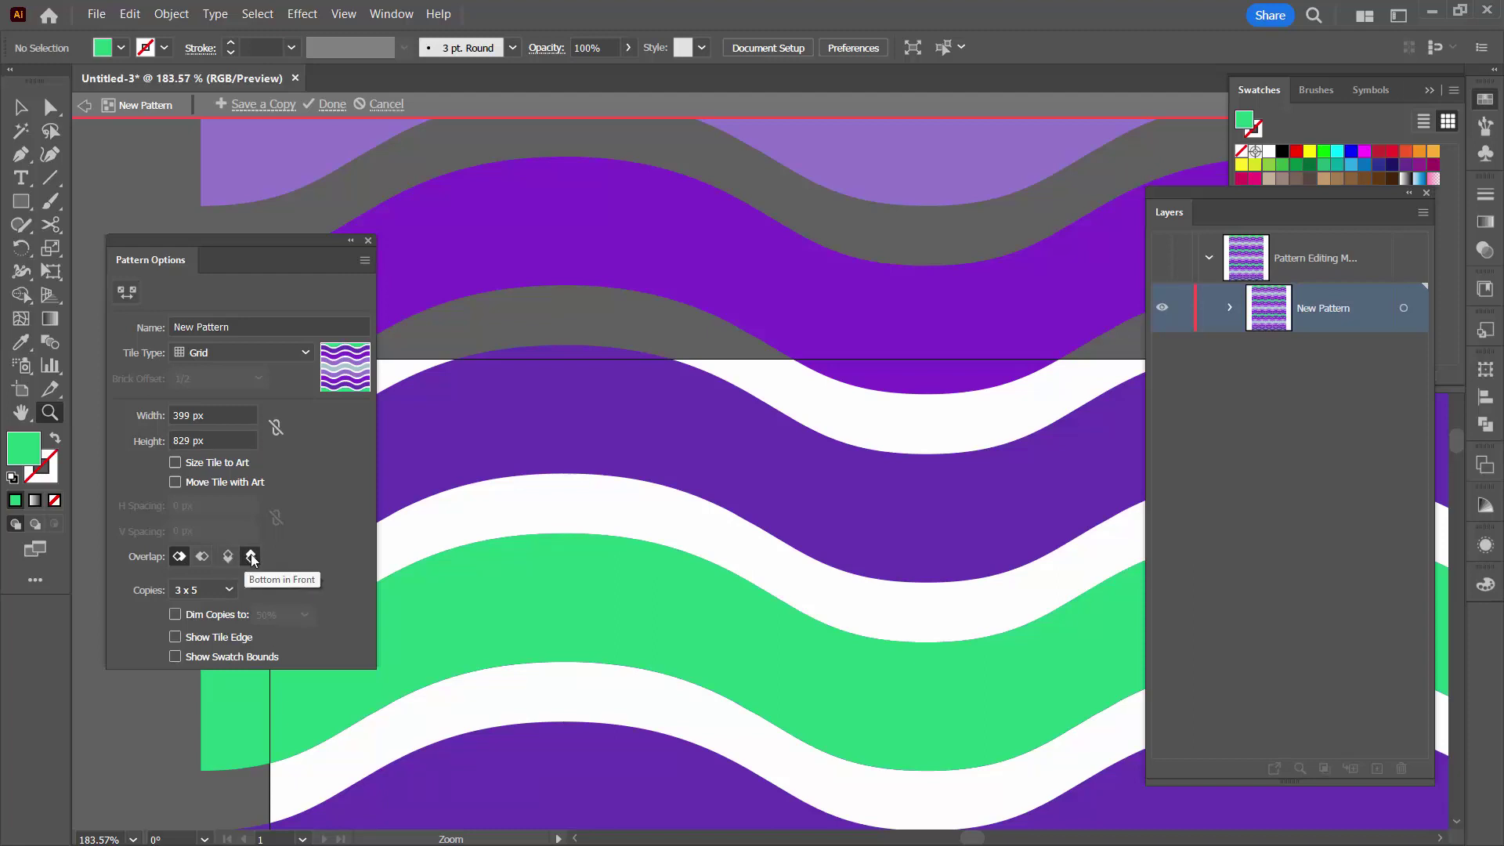
{"action": "left_click", "coordinate": [227, 558]}
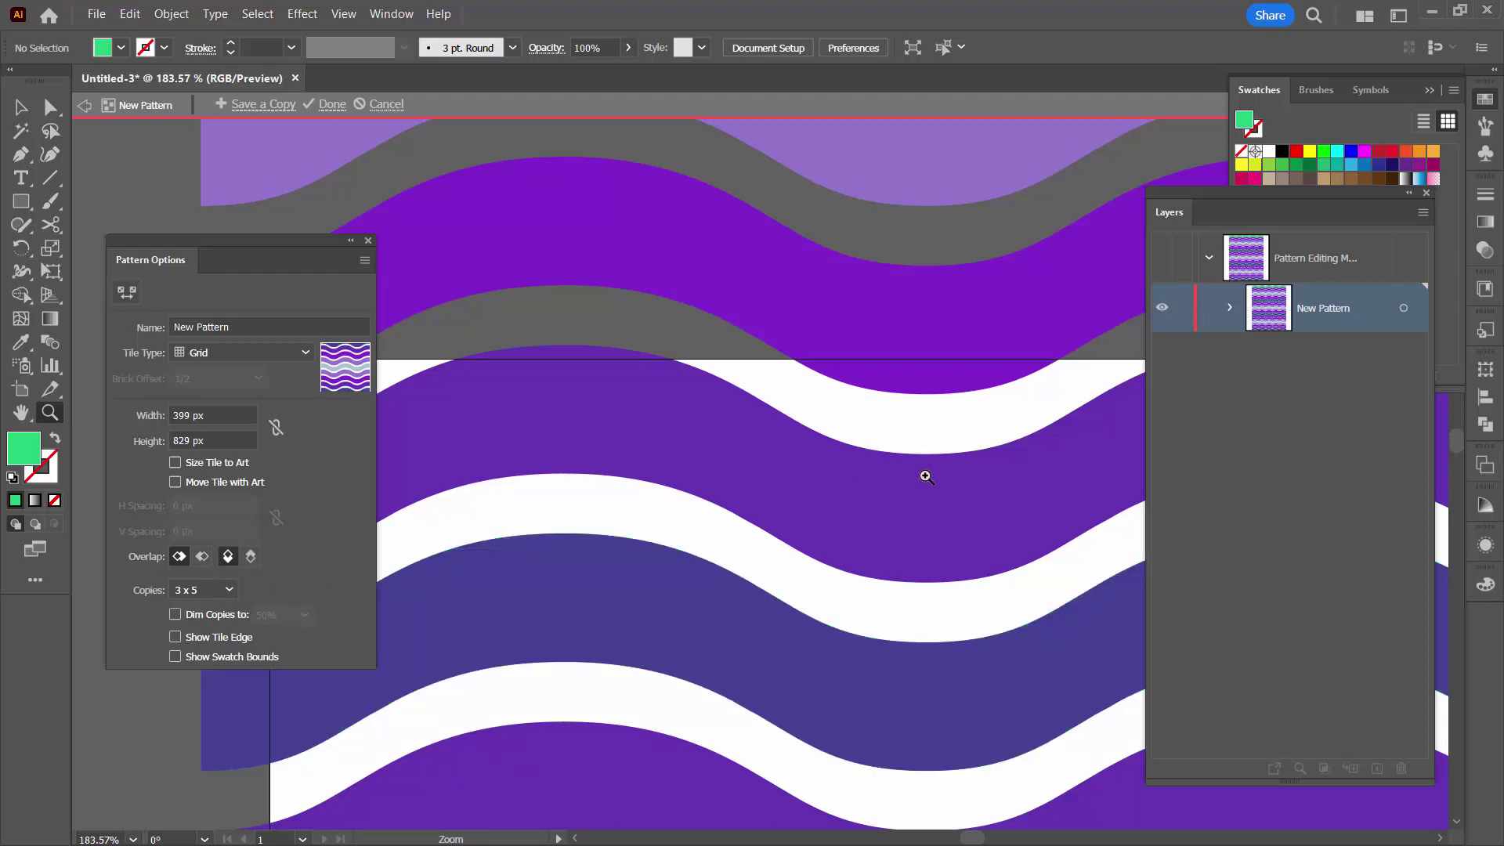
- Delete the green wave path from the pattern tile and finish editing the pattern
{"action": "left_click", "coordinate": [1230, 308]}
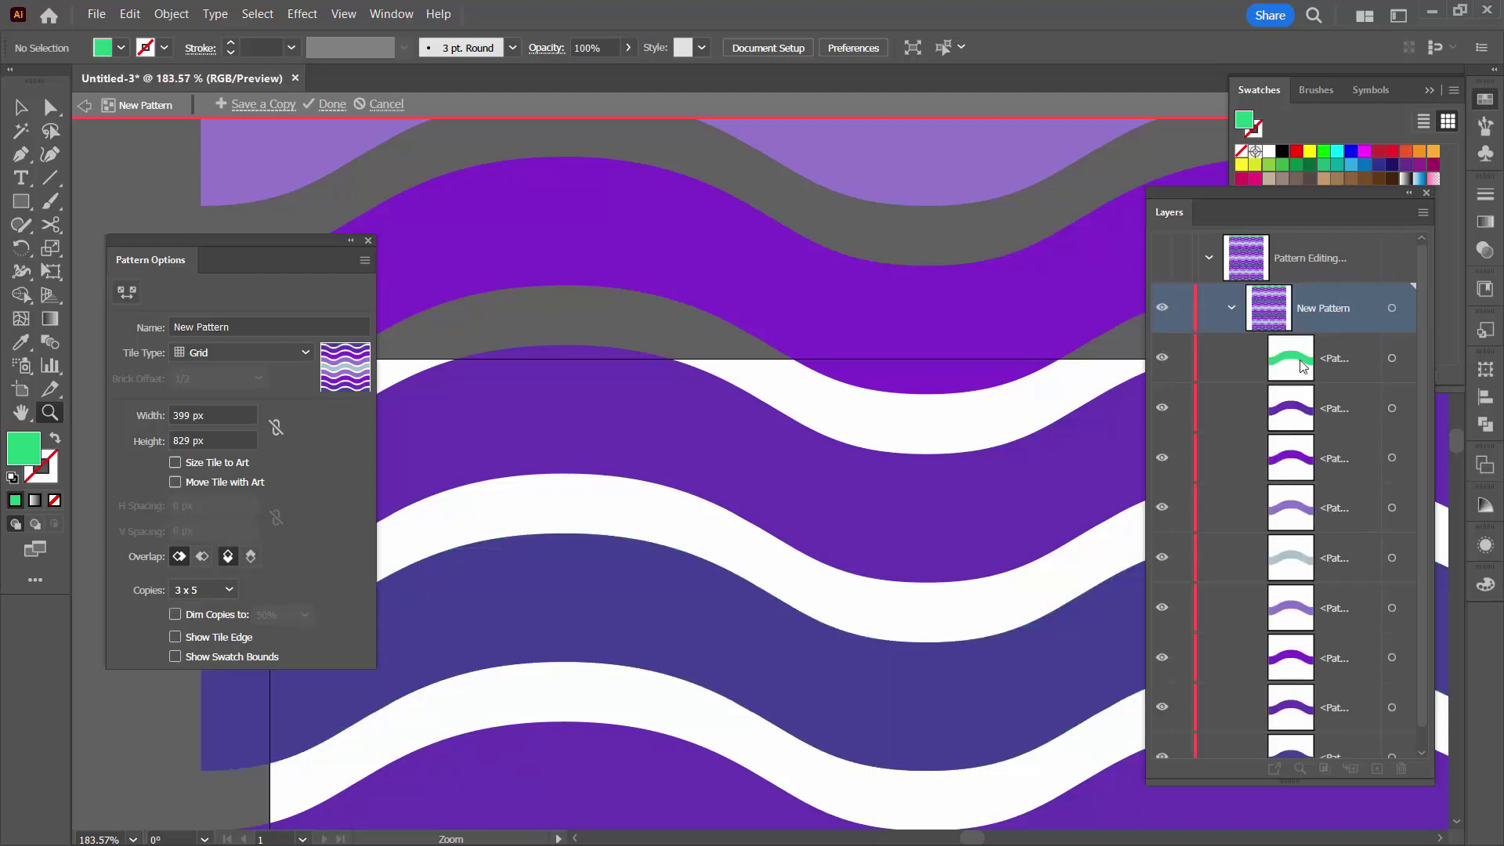
{"action": "left_click", "coordinate": [1393, 359]}
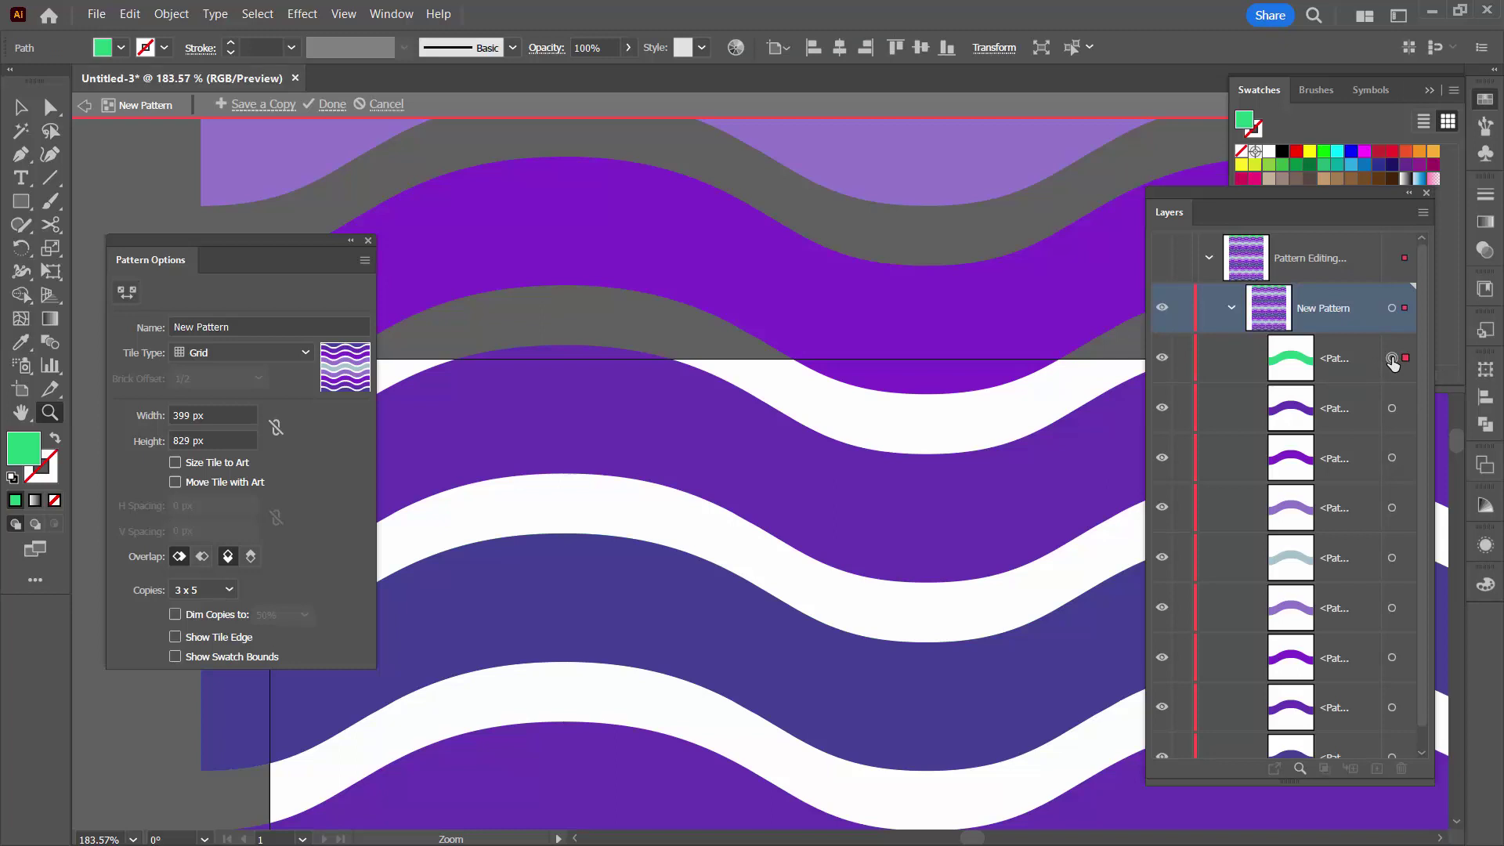
{"action": "key", "text": "Delete"}
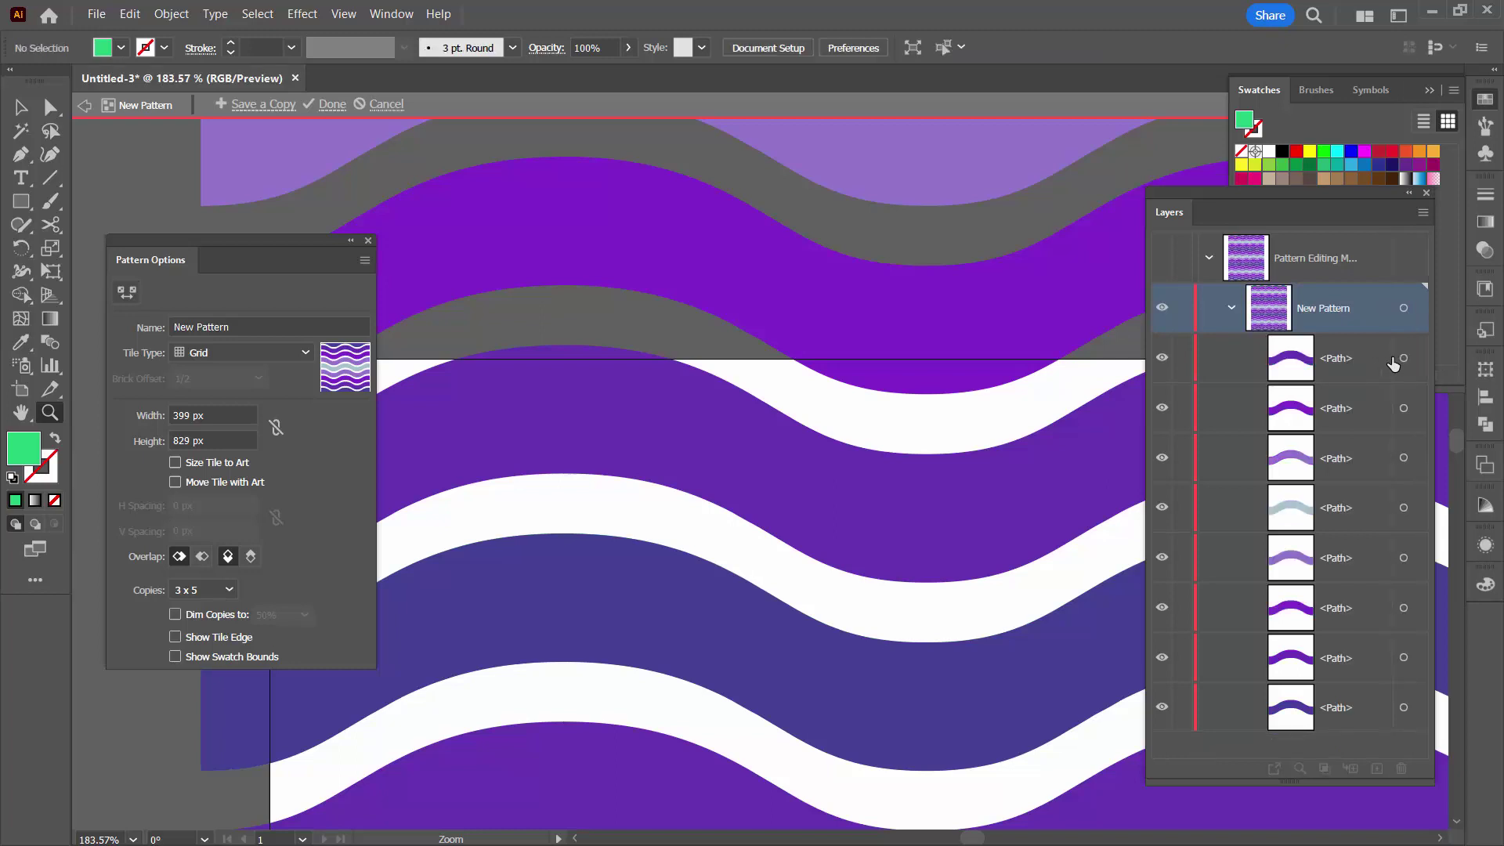
{"action": "left_click", "coordinate": [330, 104]}
{"action": "key", "text": "ctrl+0"}
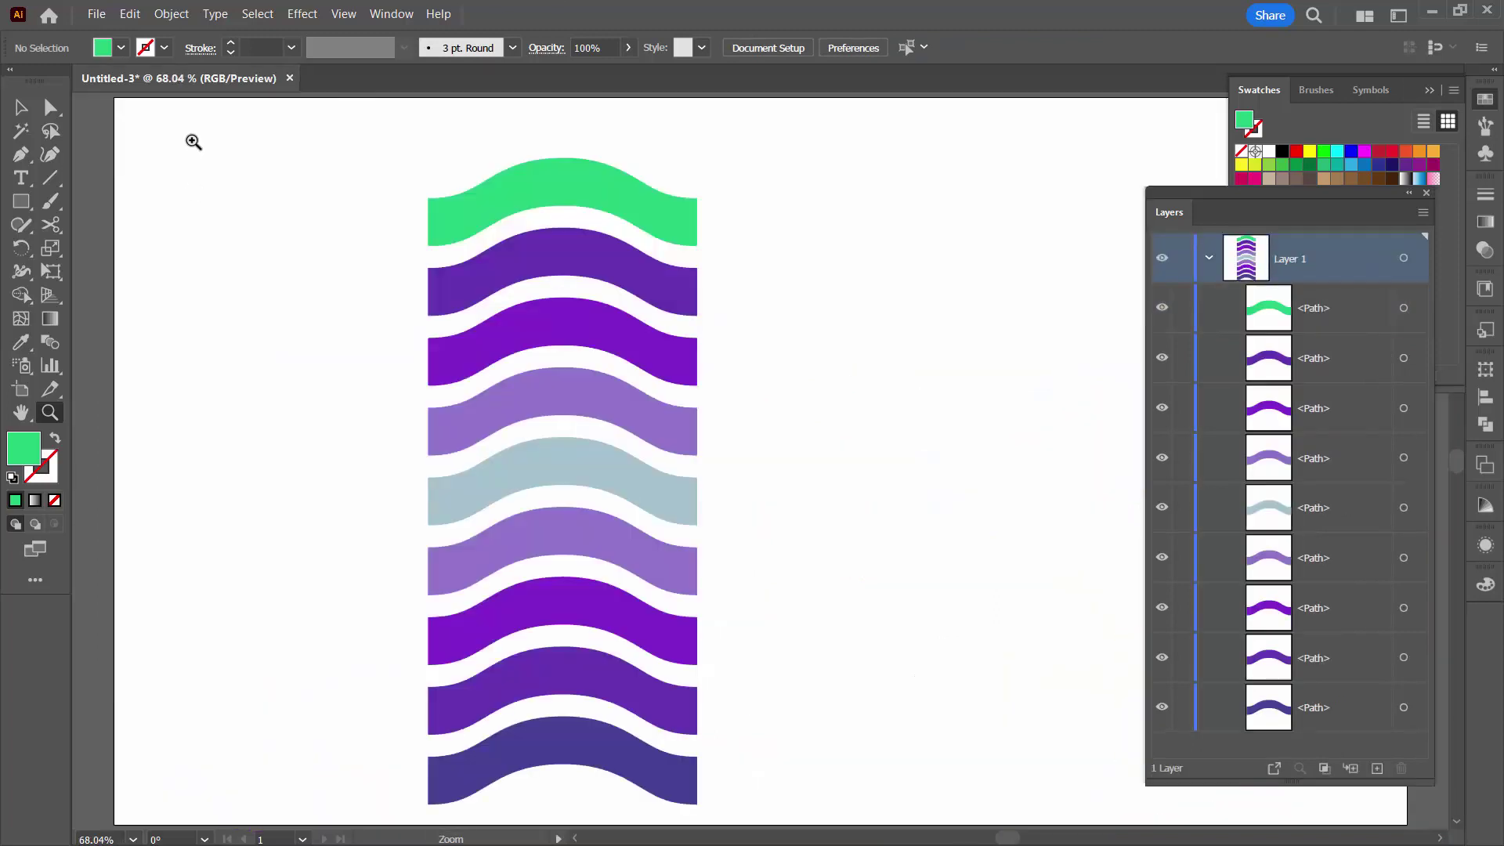
- Select all the original wave paths and move them off the artboard to its left side
{"action": "key", "text": "v"}
{"action": "left_click_drag", "start_coordinate": [332, 139], "coordinate": [727, 728]}
{"action": "left_click_drag", "start_coordinate": [675, 289], "coordinate": [80, 317]}
- Create a rectangle with a width of 1920 px and a height of 1080 px
{"action": "left_click", "coordinate": [33, 202]}
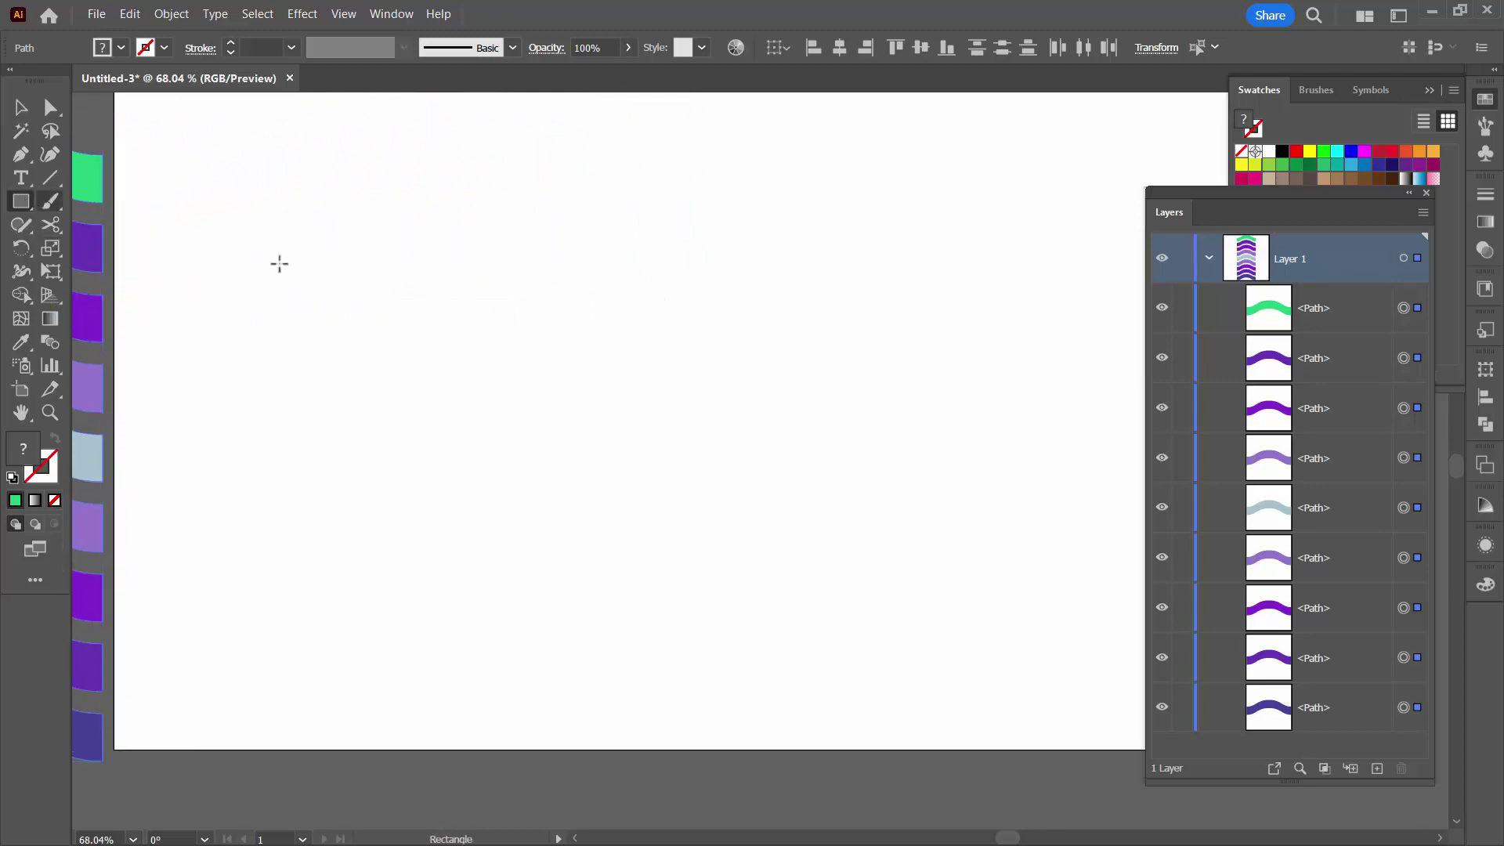
{"action": "left_click", "coordinate": [322, 279]}
{"action": "type", "text": "1920"}
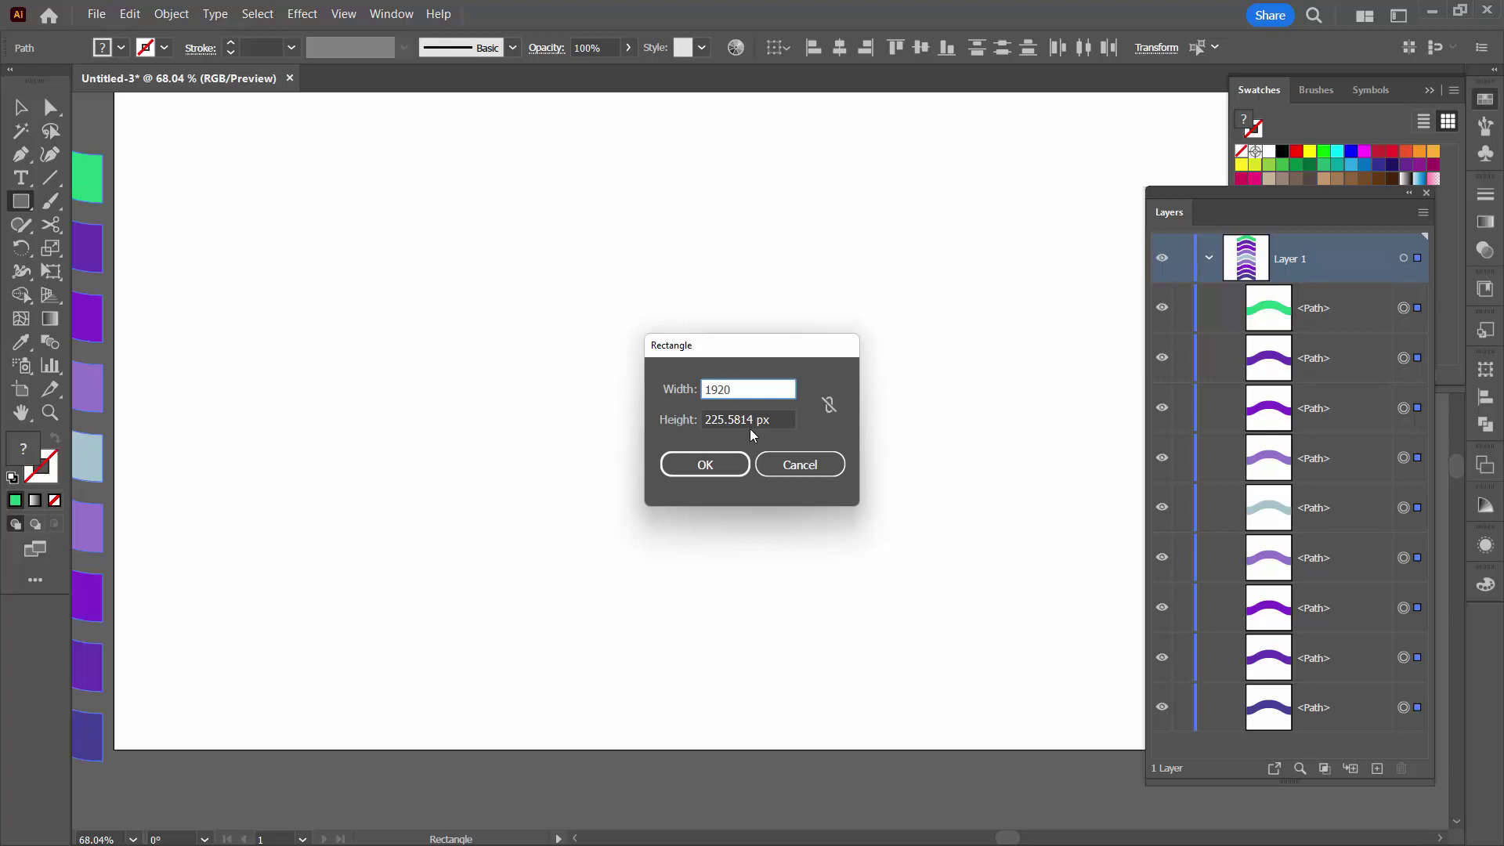
{"action": "key", "text": "Tab"}
{"action": "type", "text": "1080"}
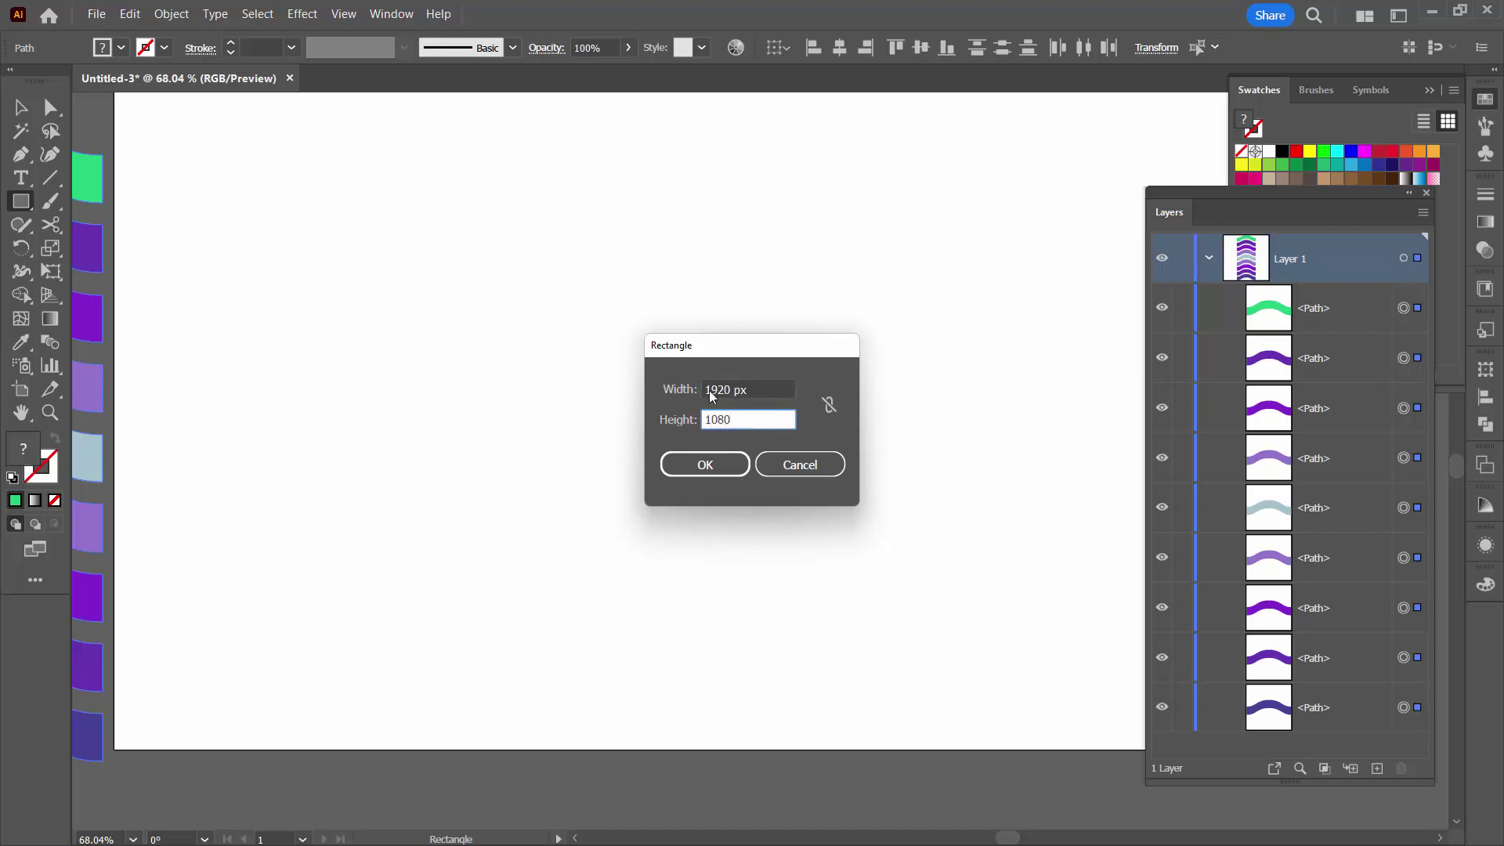
{"action": "left_click", "coordinate": [690, 464]}
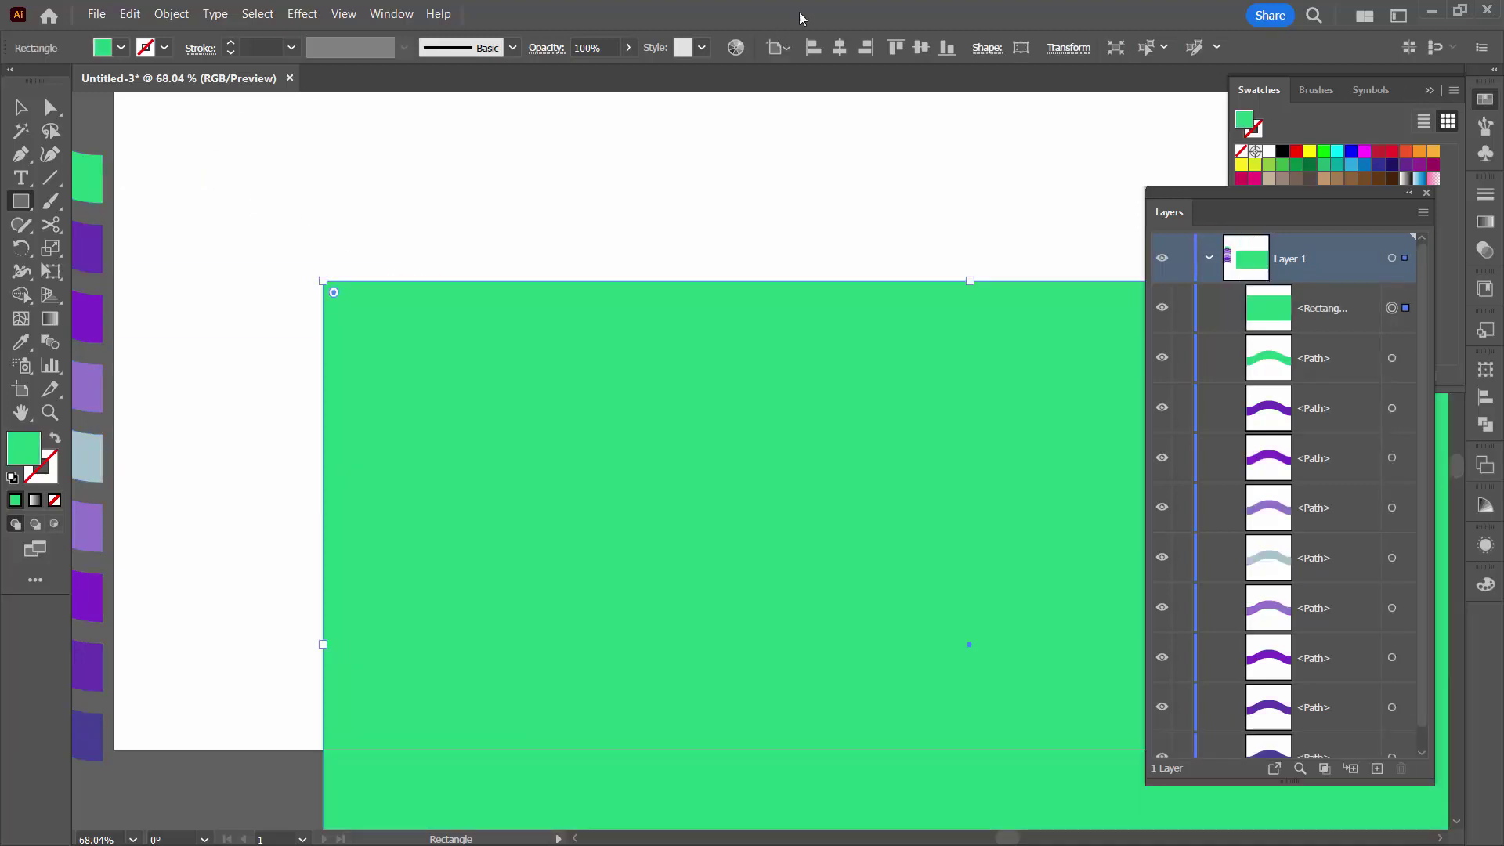
- Align the rectangle to the artboard and fill it with the new wave pattern swatch
{"action": "left_click", "coordinate": [814, 47]}
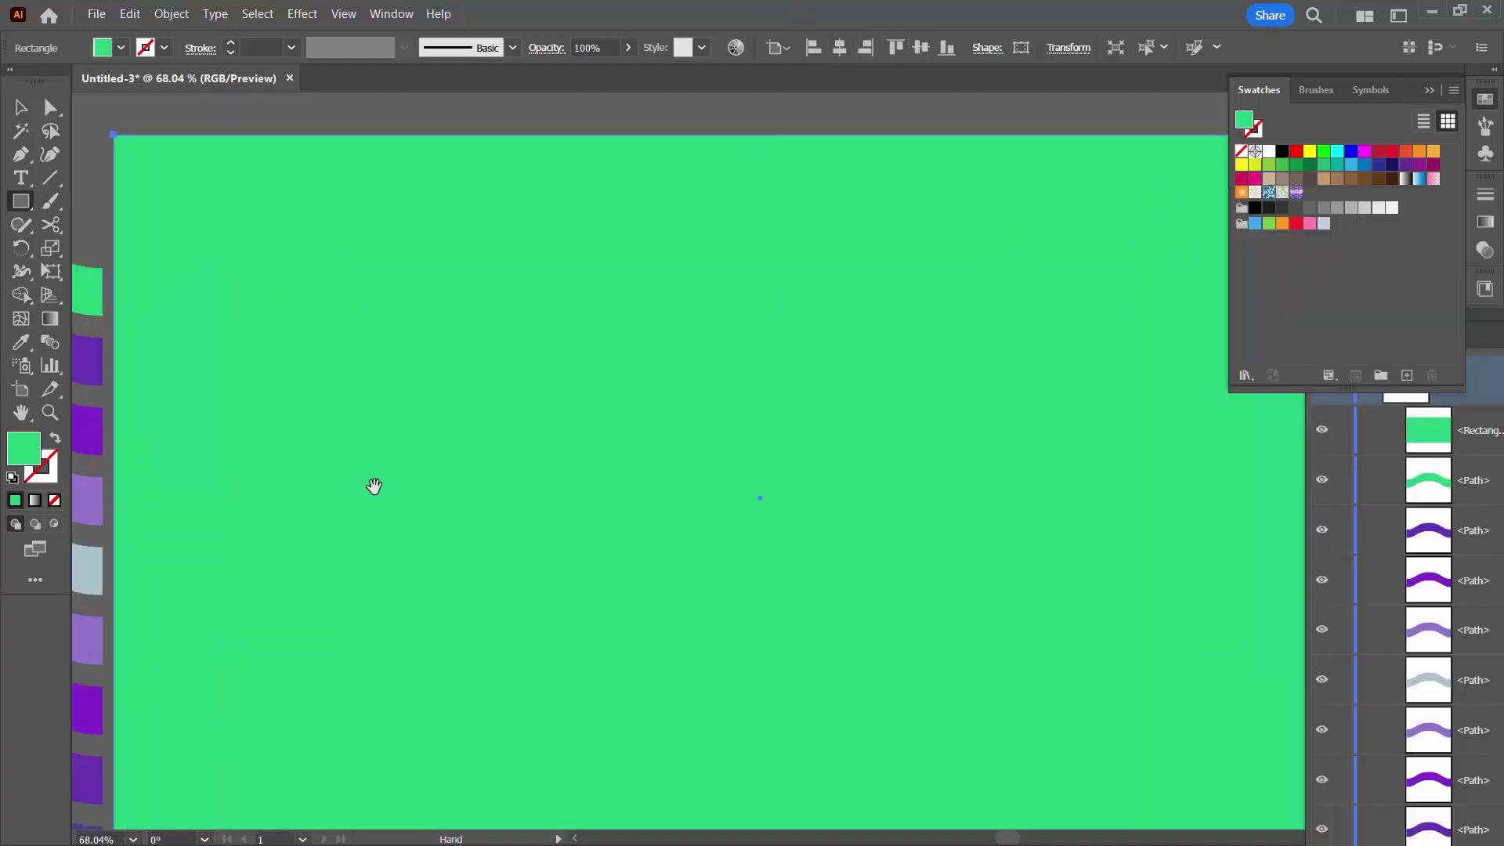
{"action": "left_click_drag", "start_coordinate": [373, 488], "coordinate": [376, 452]}
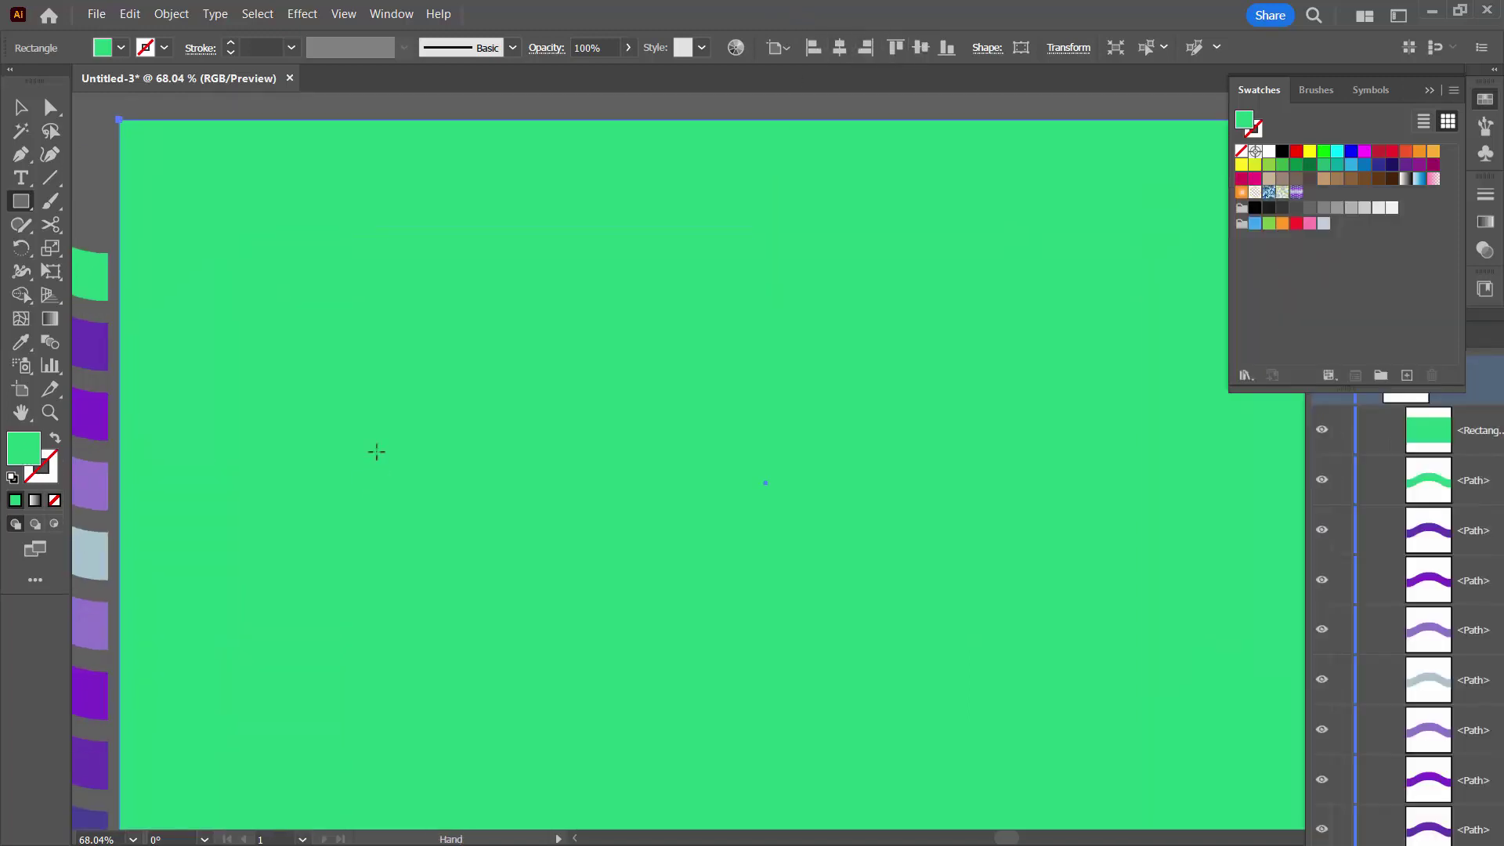
{"action": "left_click", "coordinate": [1297, 192]}
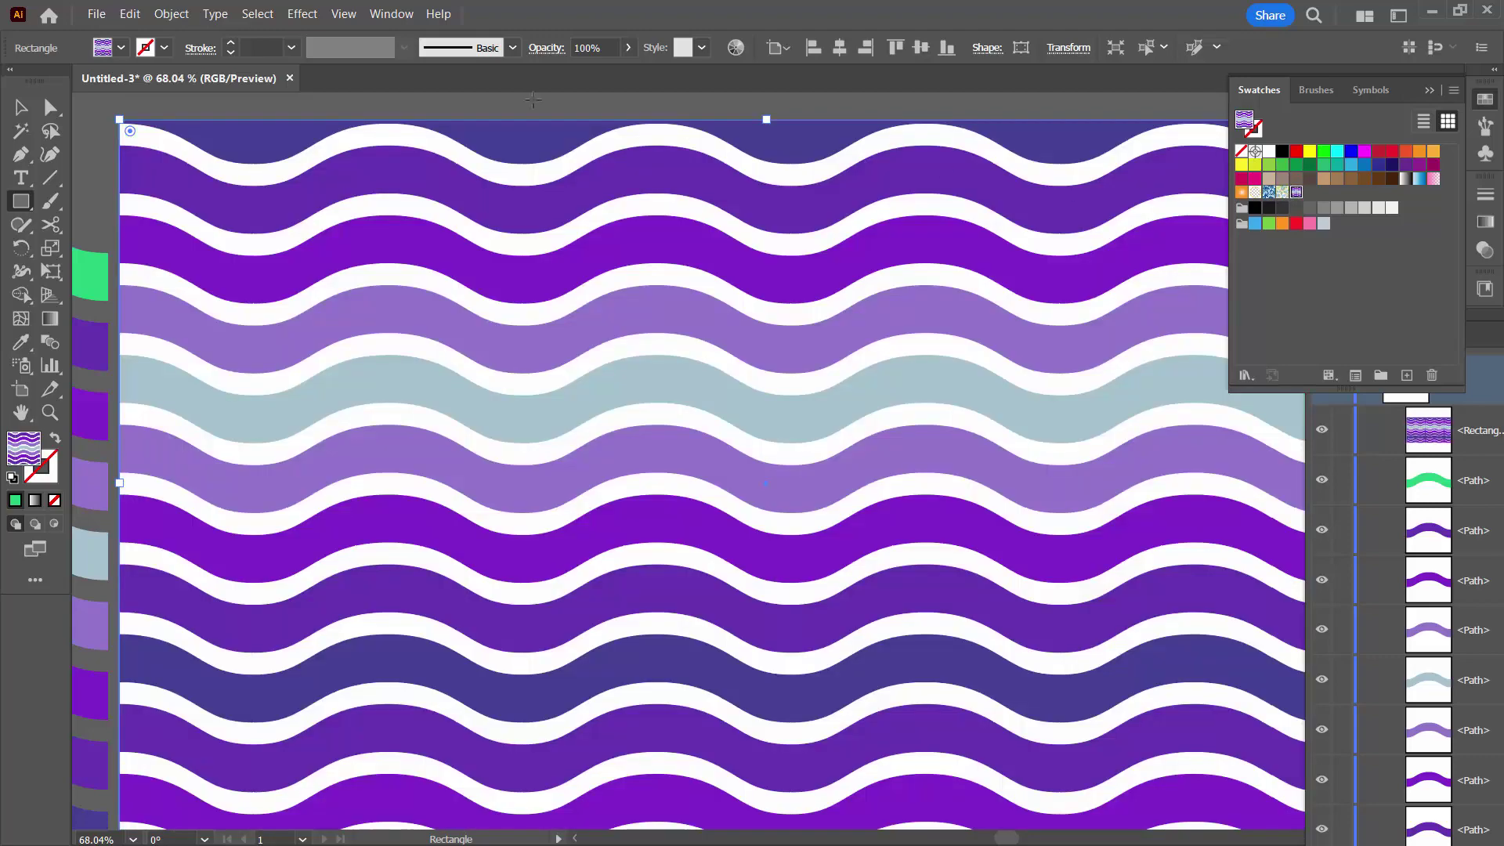
- Scale only the rectangle's pattern fill uniformly to 30%, with Transform Objects turned off and Transform Patterns left on
{"action": "left_click", "coordinate": [173, 16]}
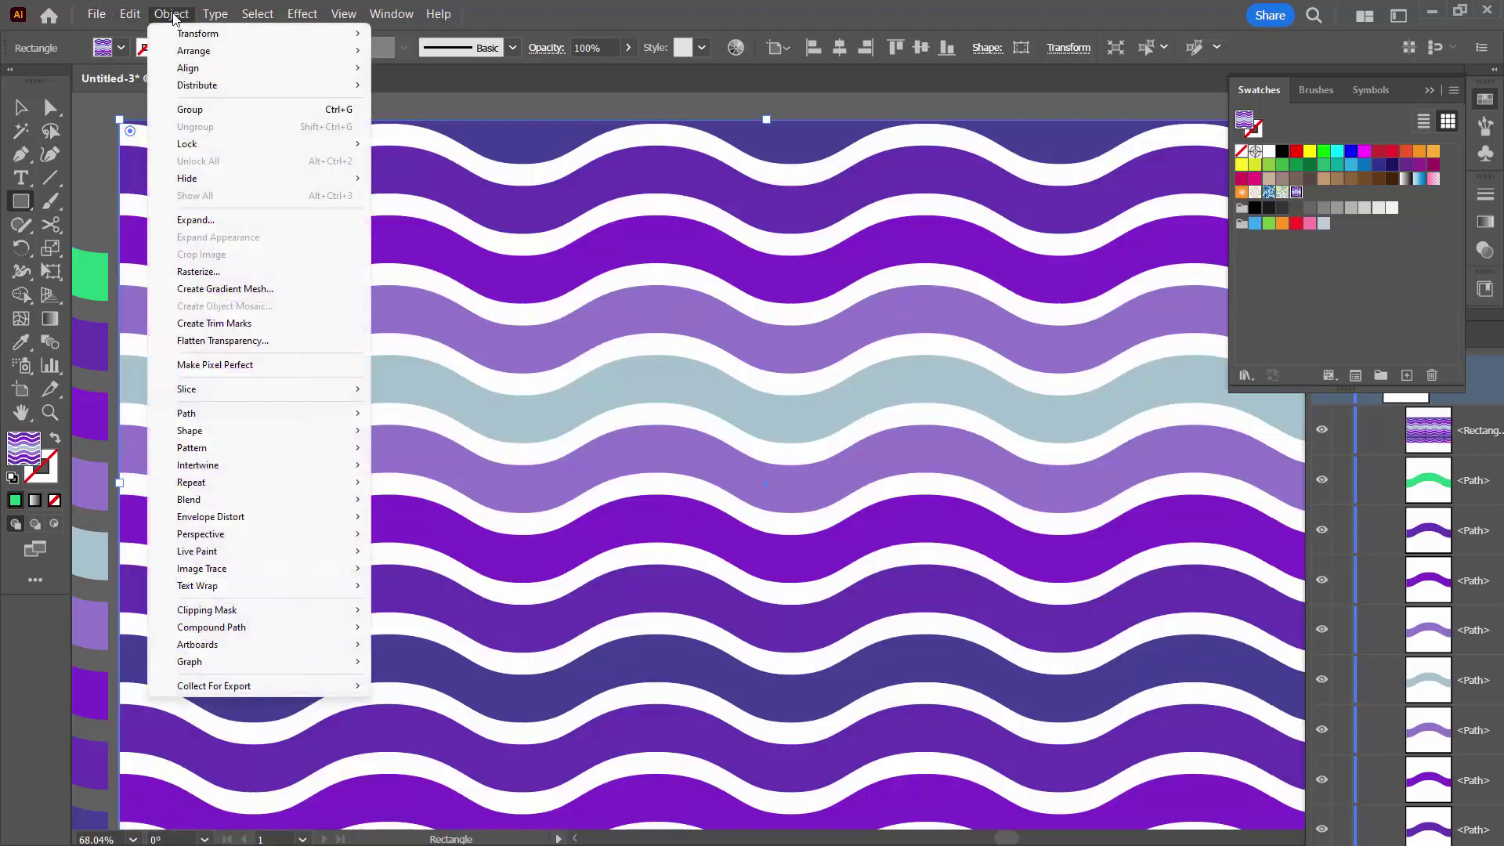
{"action": "mouse_move", "coordinate": [204, 34]}
{"action": "left_click", "coordinate": [412, 110]}
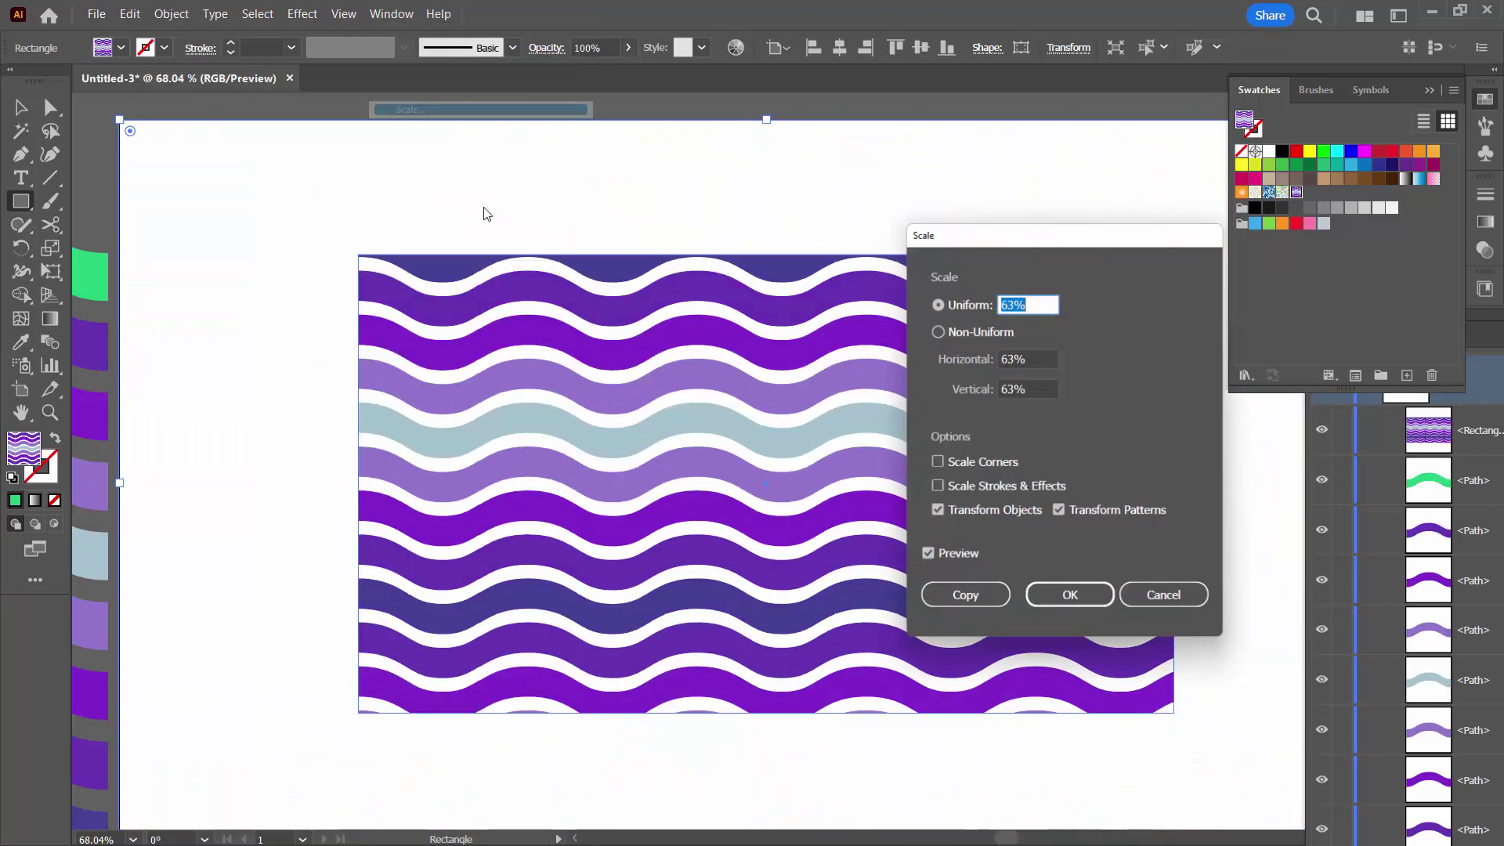
{"action": "left_click", "coordinate": [938, 511]}
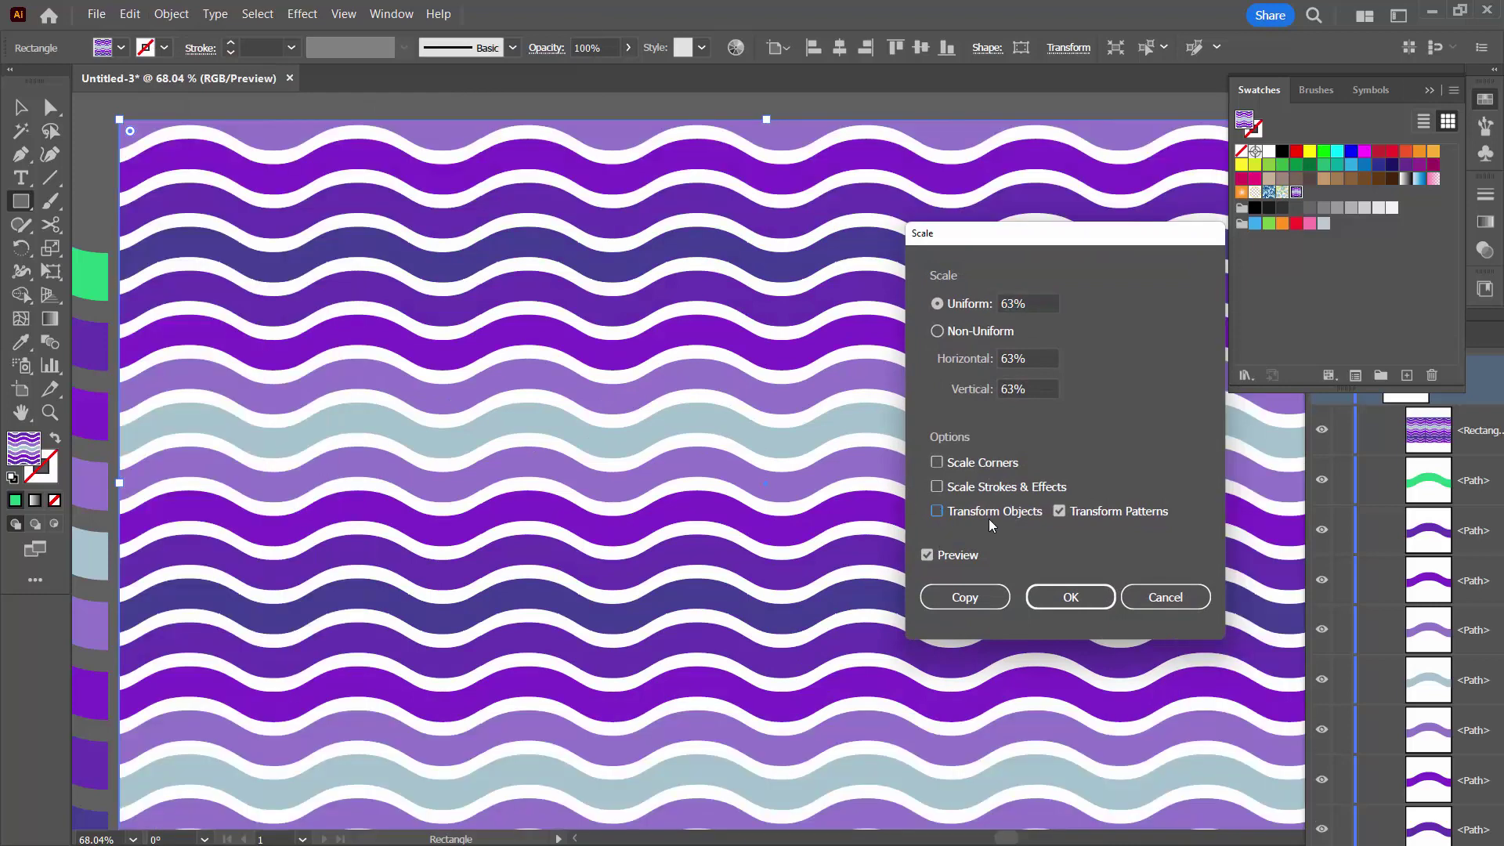
{"action": "left_click", "coordinate": [1026, 304]}
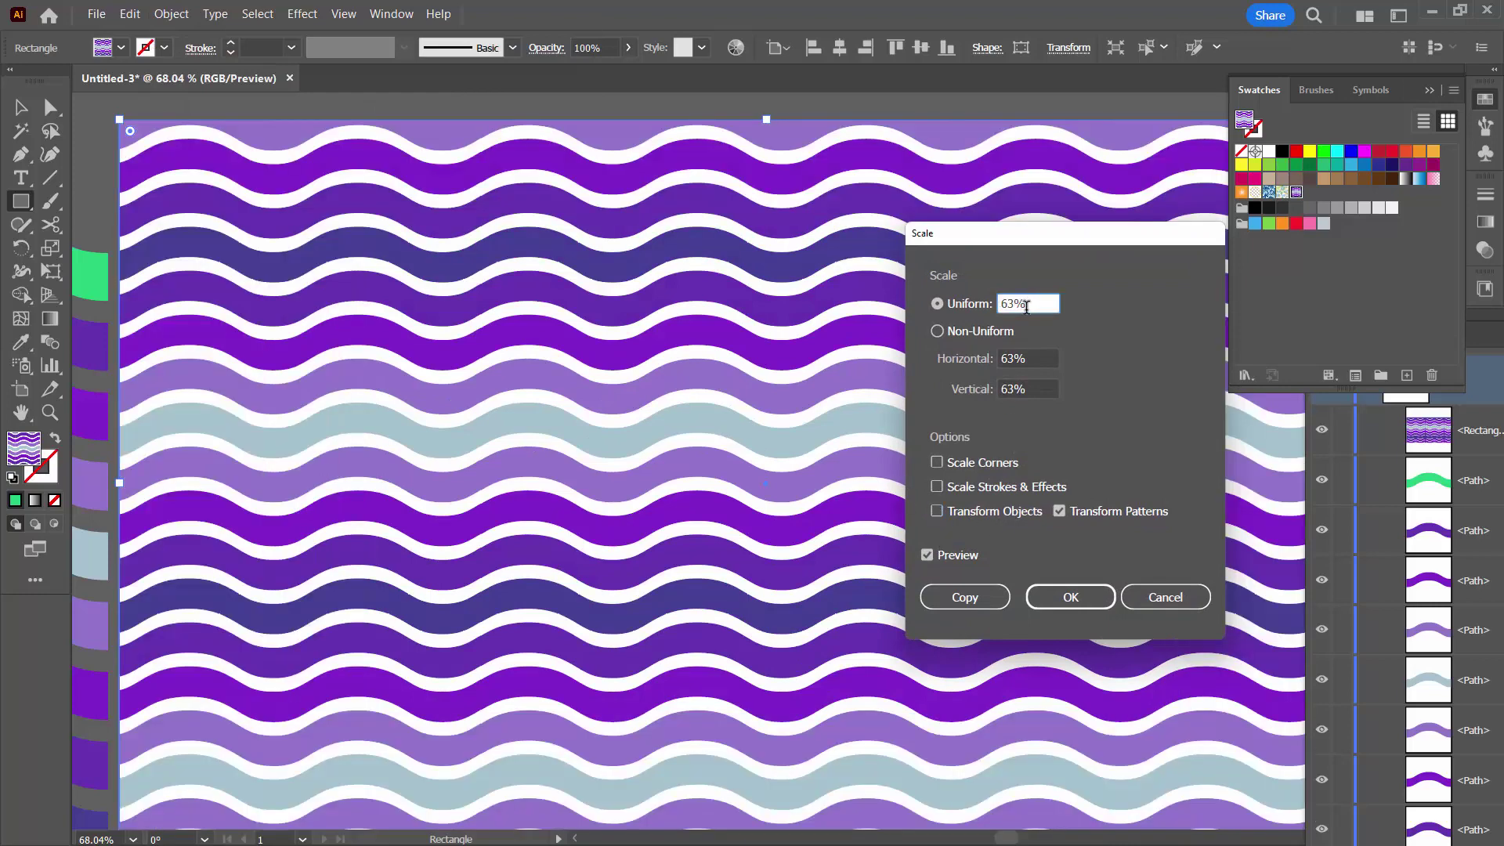
{"action": "key", "text": "Down"}
{"action": "key", "text": "Down"}
{"action": "key", "text": "Down"}
{"action": "key", "text": "Down"}
{"action": "key", "text": "Down"}
{"action": "key", "text": "Down"}
{"action": "key", "text": "Down"}
{"action": "key", "text": "Down"}
{"action": "key", "text": "Down"}
{"action": "key", "text": "Down"}
{"action": "key", "text": "Down"}
{"action": "key", "text": "Down"}
{"action": "key", "text": "Down"}
{"action": "key", "text": "Down"}
{"action": "key", "text": "Down"}
{"action": "key", "text": "Down"}
{"action": "key", "text": "Down"}
{"action": "key", "text": "Down"}
{"action": "key", "text": "Down"}
{"action": "key", "text": "Down"}
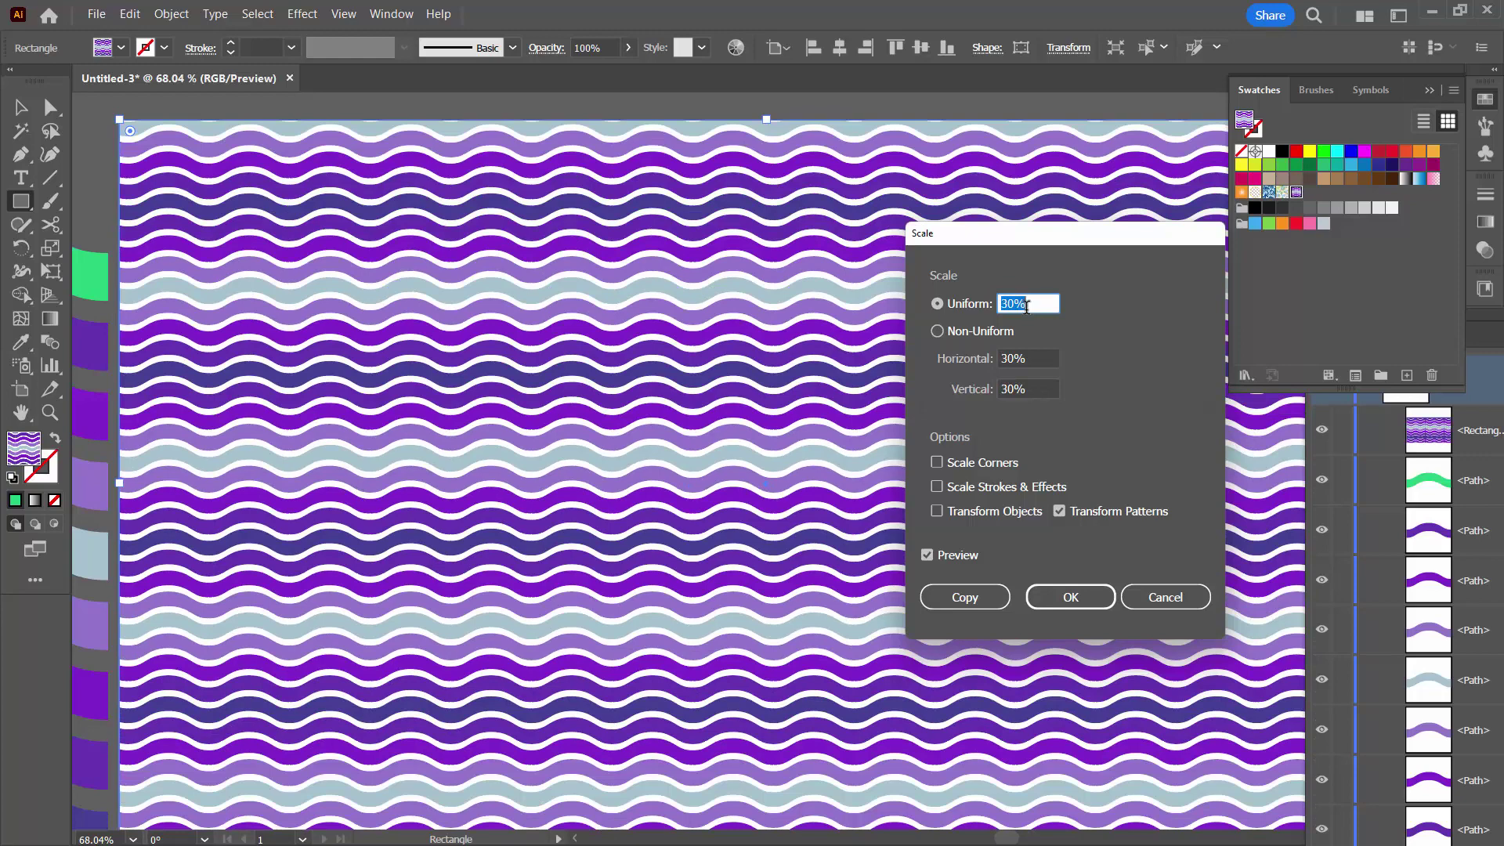
{"action": "left_click", "coordinate": [1093, 604]}
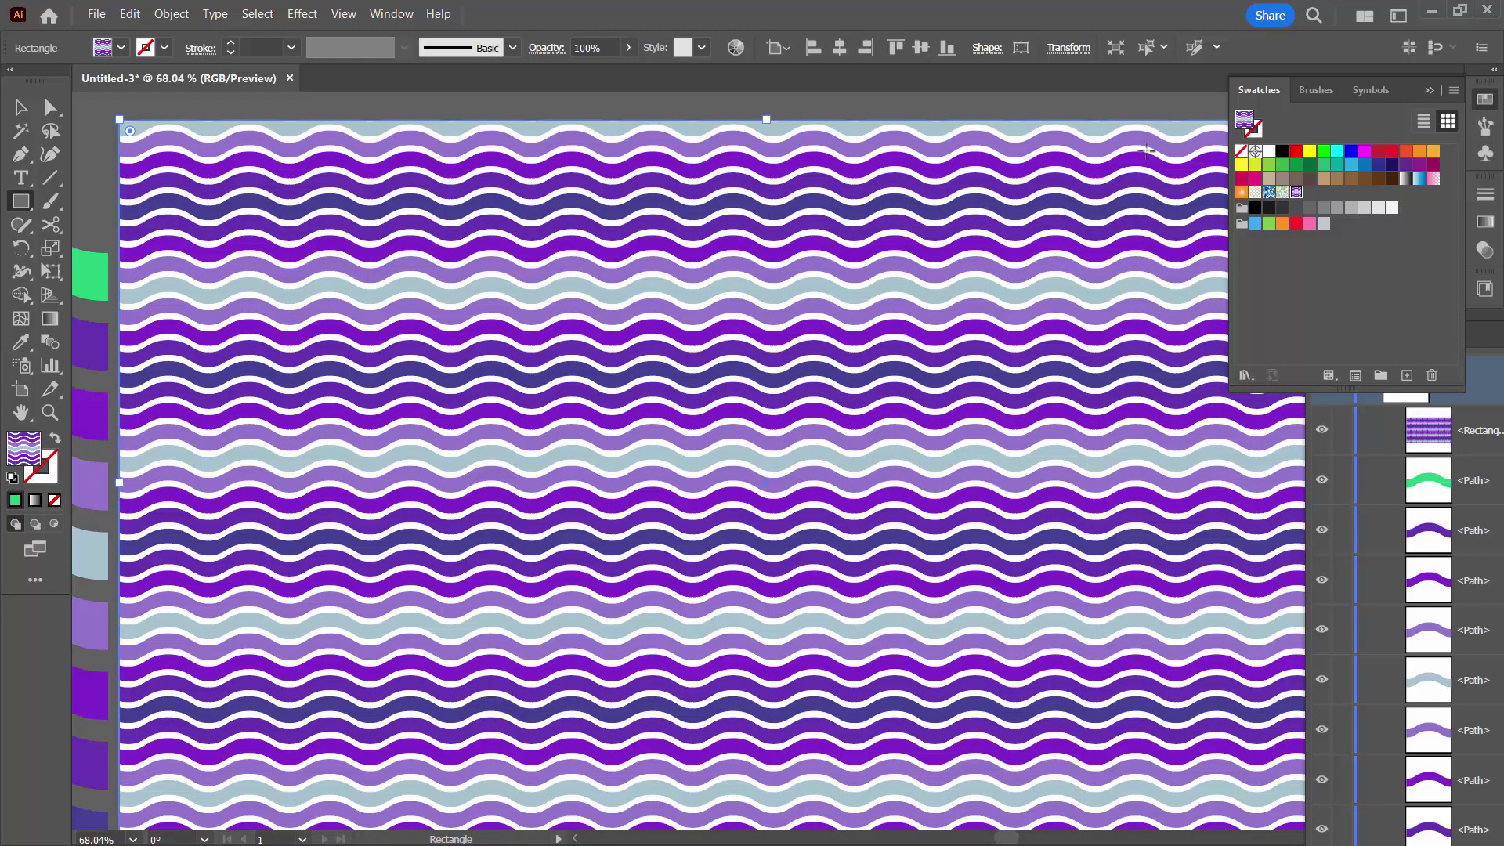